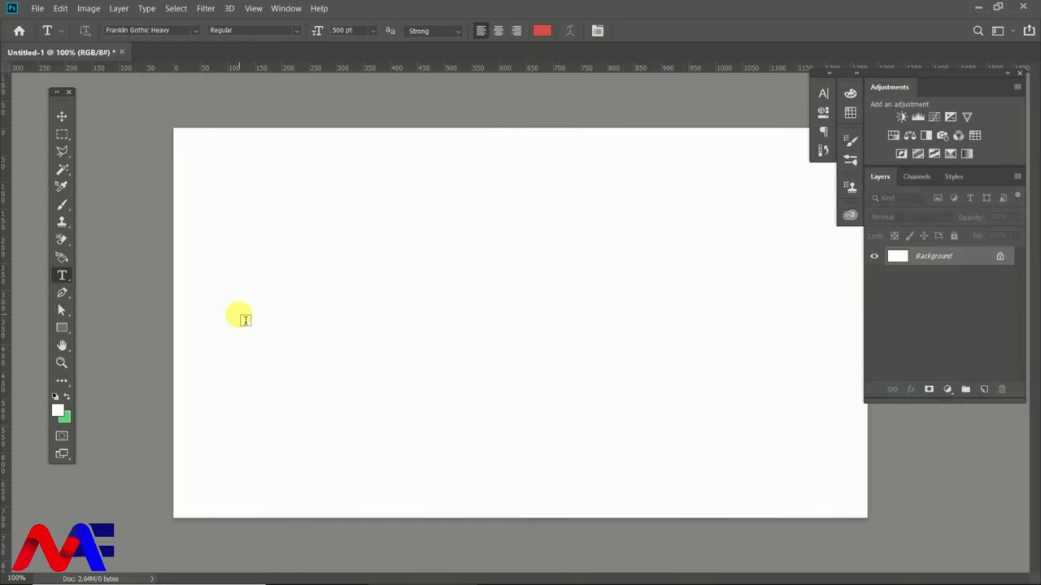
# Open the dark green leaf photo pexels-photo-2609107 from the Desktop
pyautogui.hotkey('ctrl', 'o')
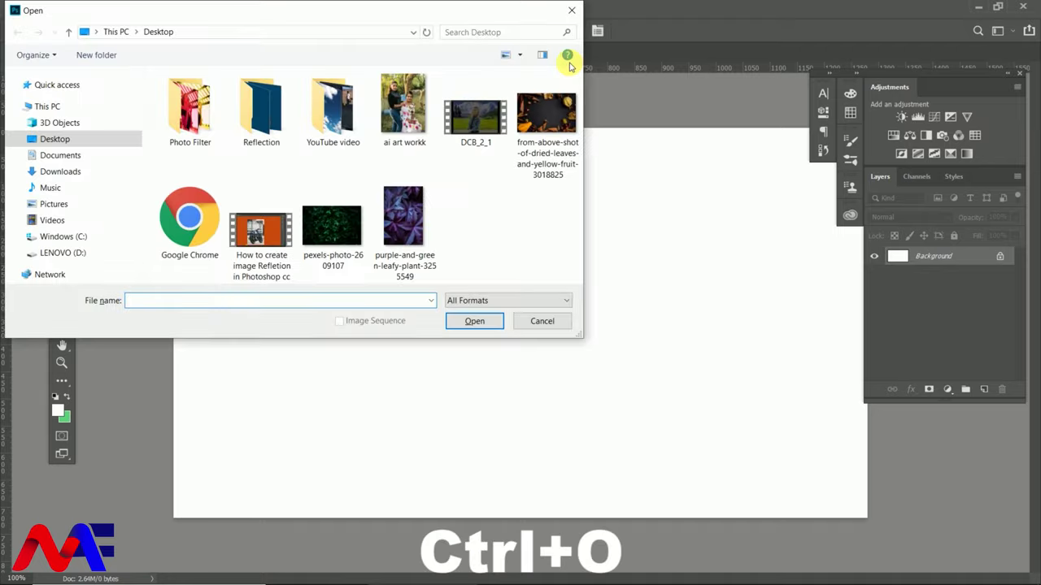
pyautogui.click(332, 224)
pyautogui.click(474, 320)
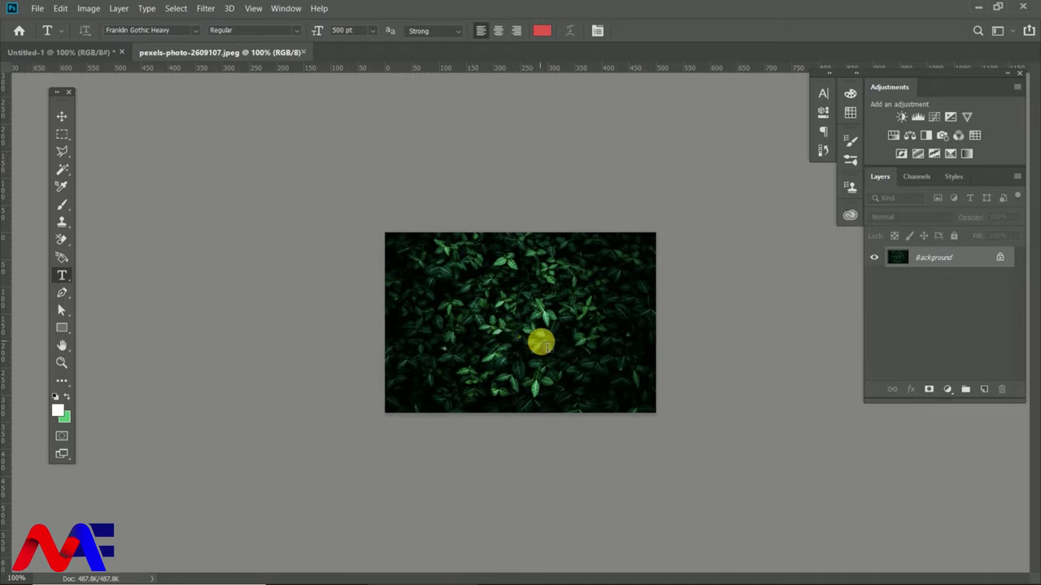
# Resample the leaf photo to 300 pixels/inch, giving 2083 × 1388 px
pyautogui.scroll(2, 547, 346)
pyautogui.scroll(1, 548, 347)
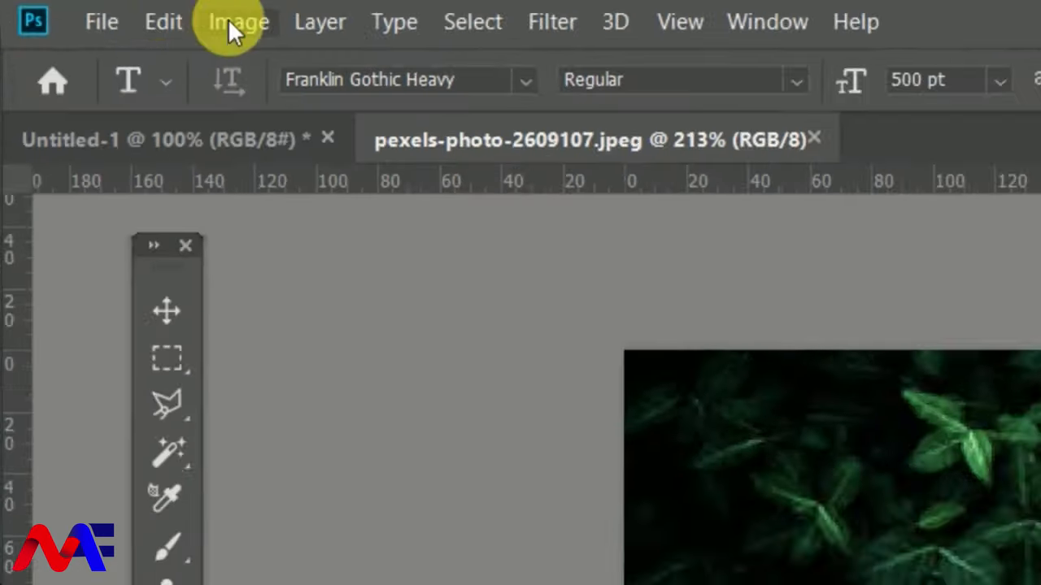
pyautogui.click(88, 8)
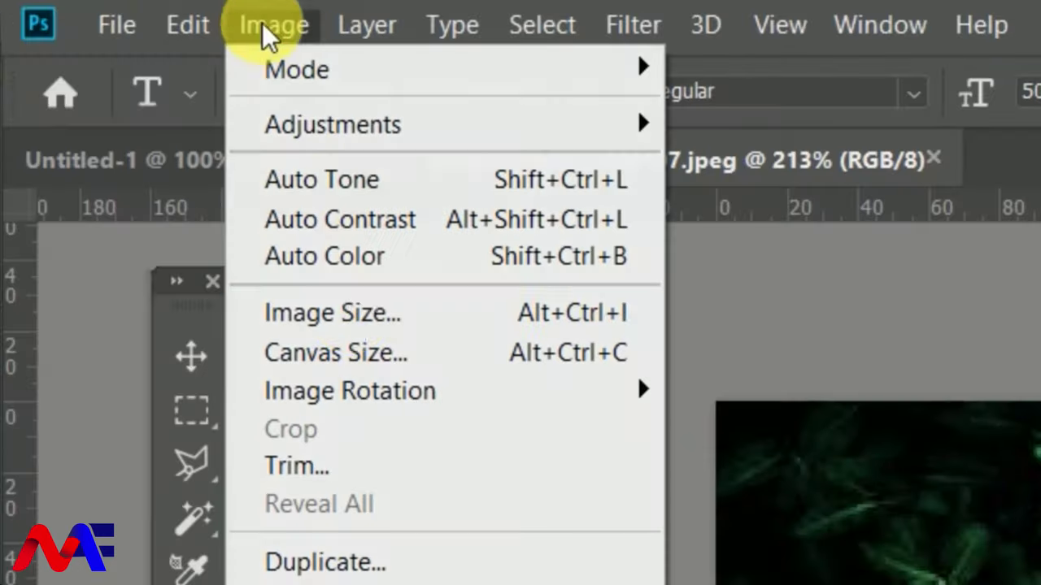
pyautogui.click(350, 314)
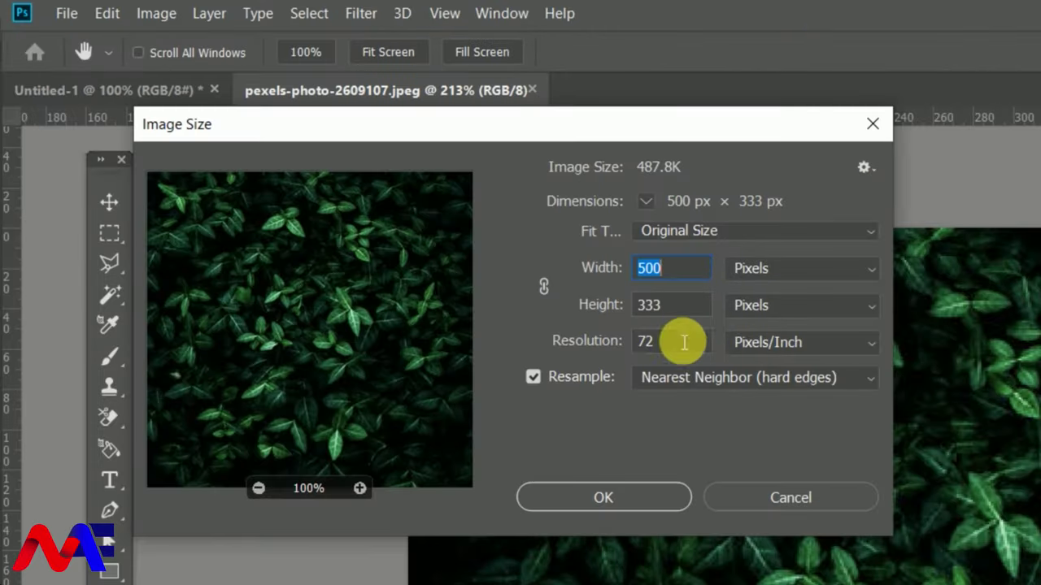
pyautogui.click(679, 341)
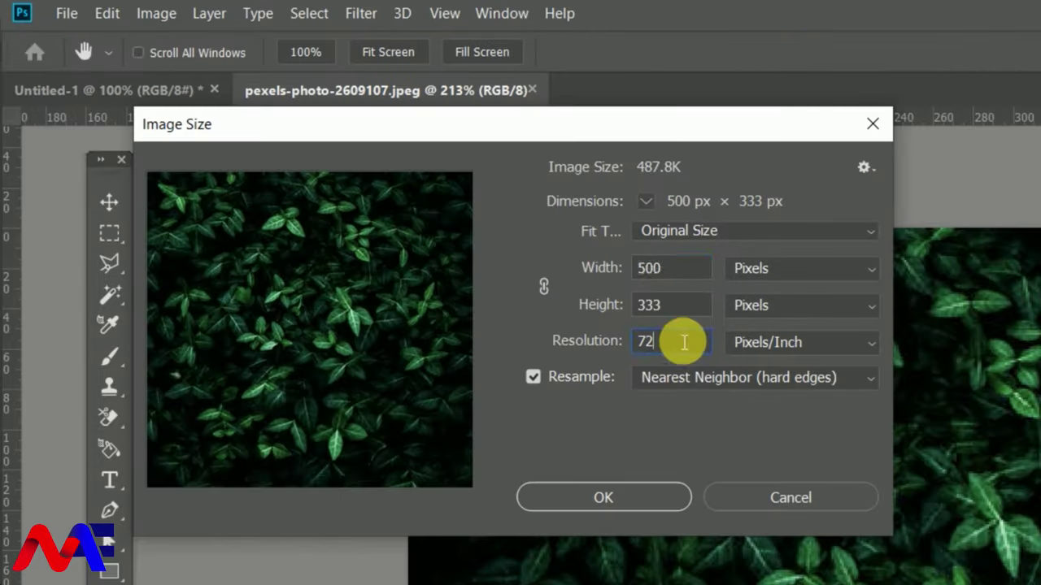
pyautogui.press('BackSpace')
pyautogui.press('BackSpace')
pyautogui.write('300')
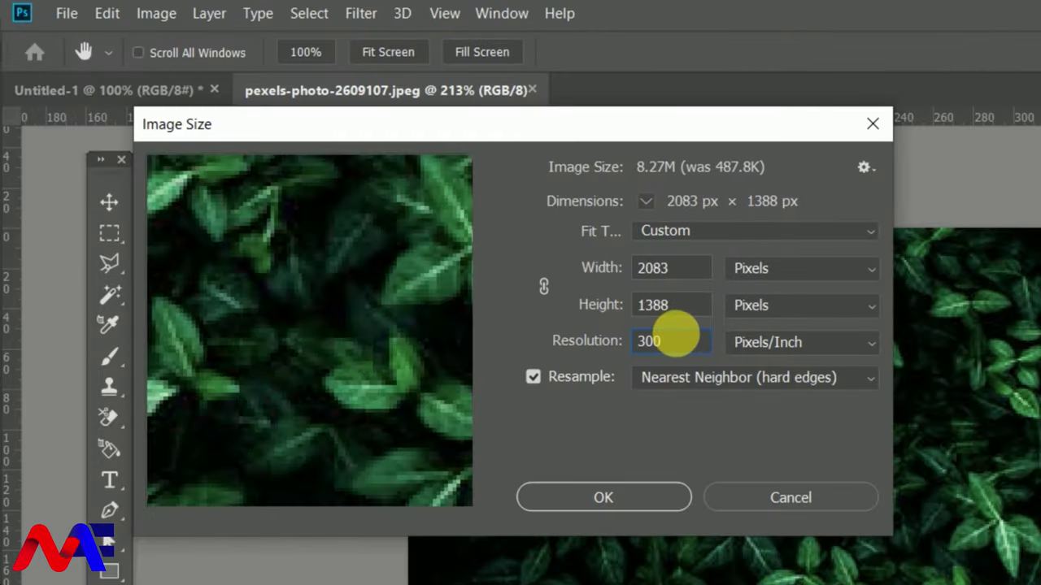
pyautogui.press('Escape')
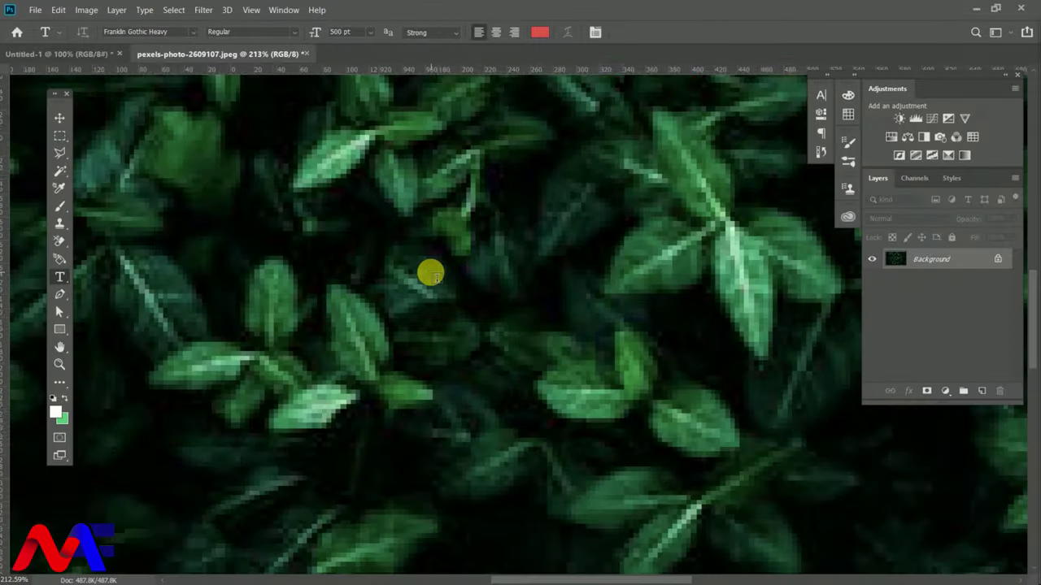
pyautogui.scroll(-3, 431, 274)
pyautogui.scroll(-2, 431, 274)
pyautogui.scroll(-1, 488, 301)
pyautogui.scroll(1, 510, 315)
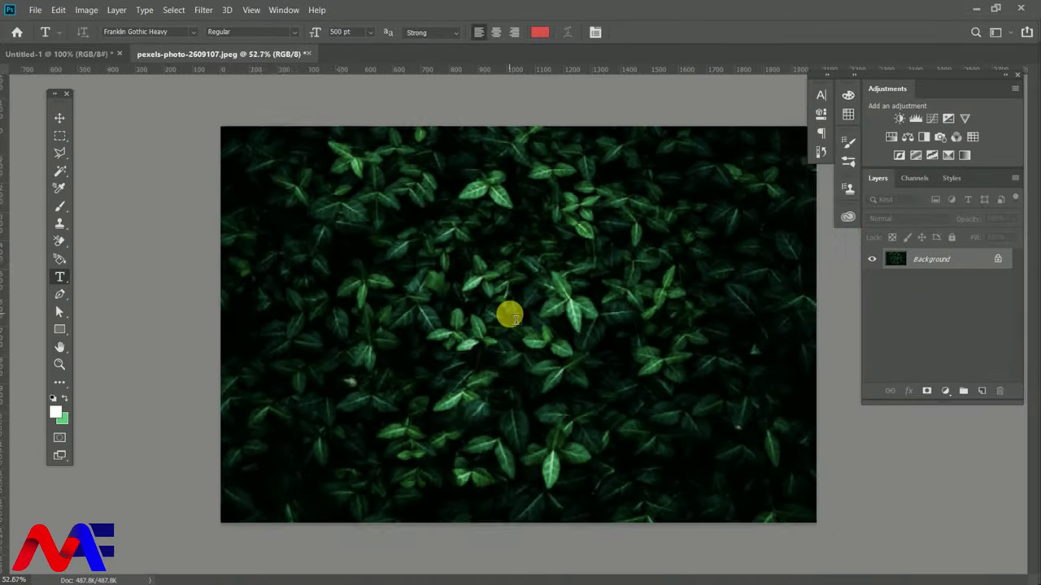
pyautogui.scroll(1, 510, 316)
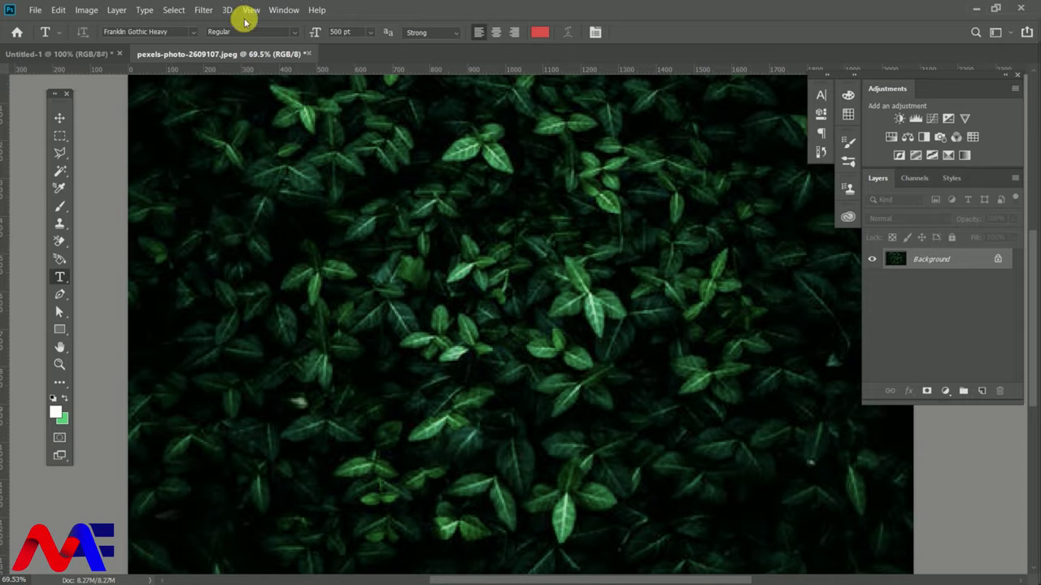
# Add a red 500 pt Franklin Gothic Heavy '2' text layer centred on the leaf photo
pyautogui.click(424, 338)
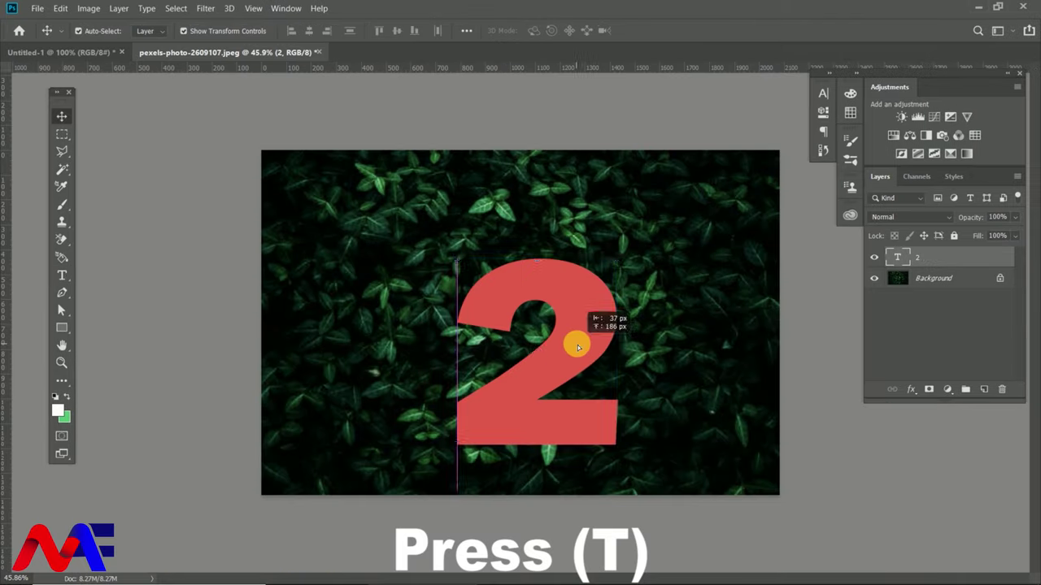
pyautogui.write('2')
pyautogui.moveTo(577, 344); pyautogui.dragTo(576, 344)
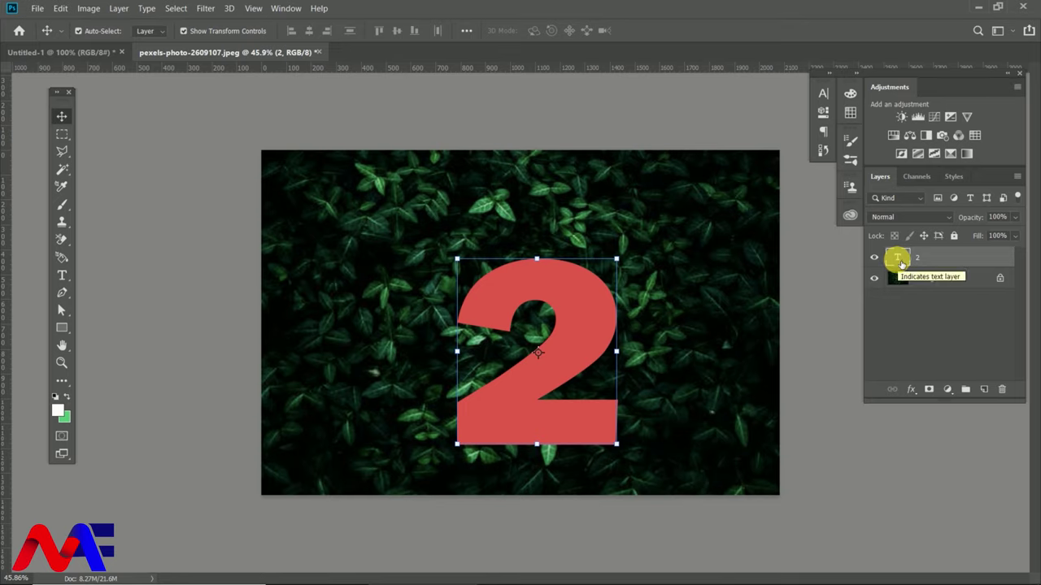
# Change the 2's text colour to near-white #fcfafa in the Character panel
pyautogui.click(824, 92)
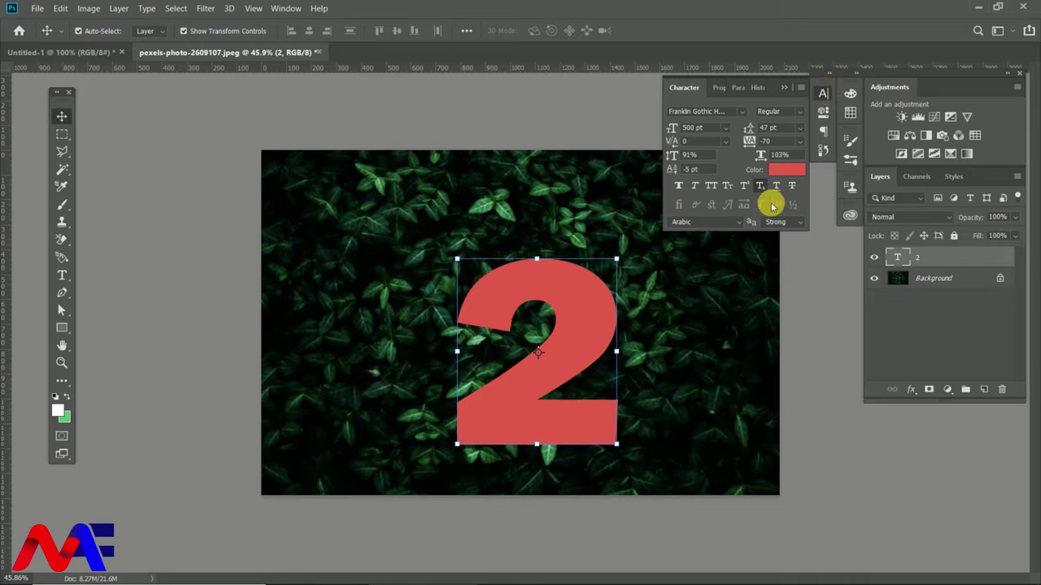
pyautogui.click(779, 169)
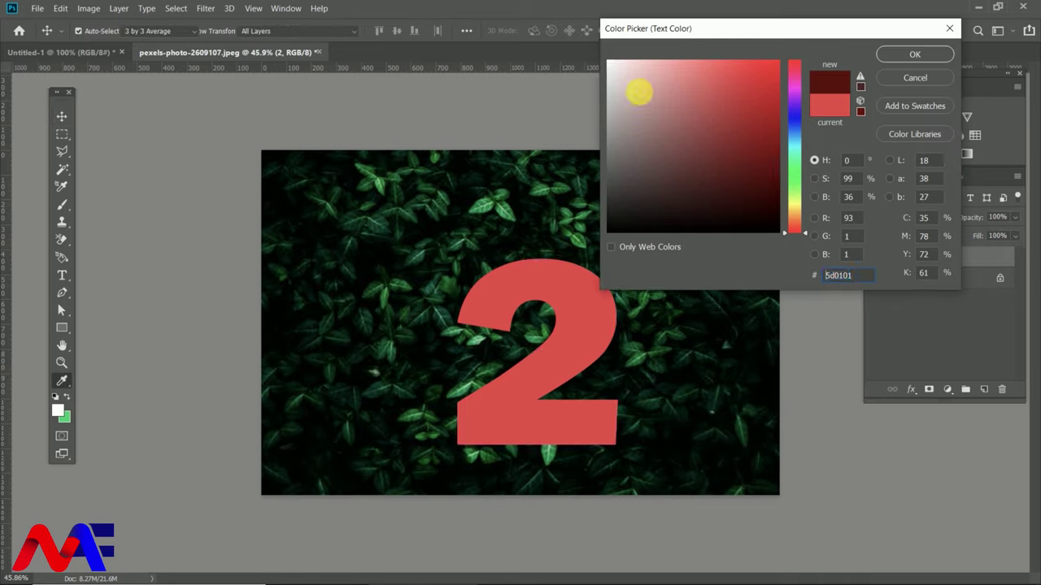
pyautogui.click(608, 64)
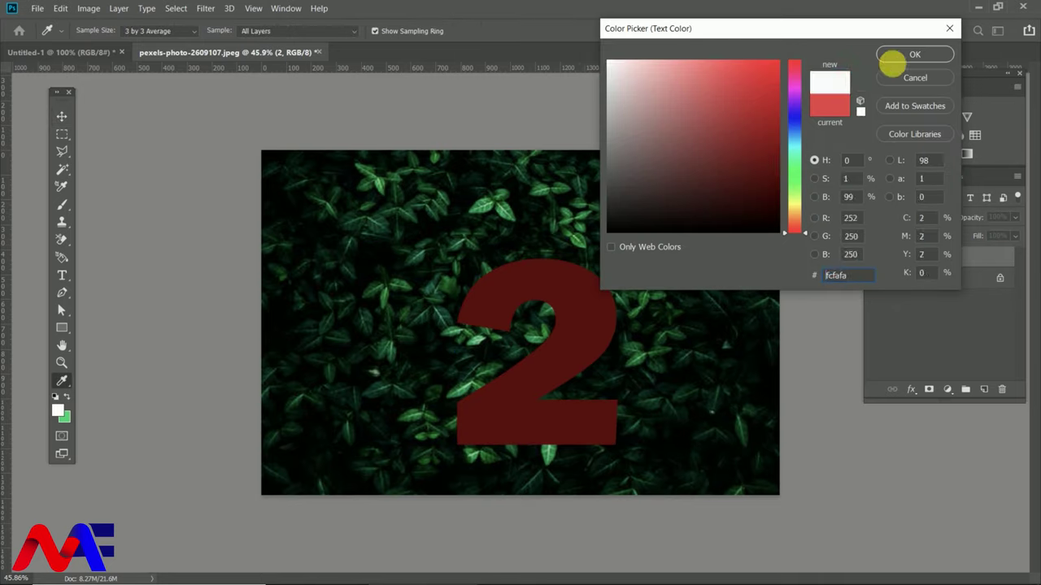
pyautogui.click(892, 57)
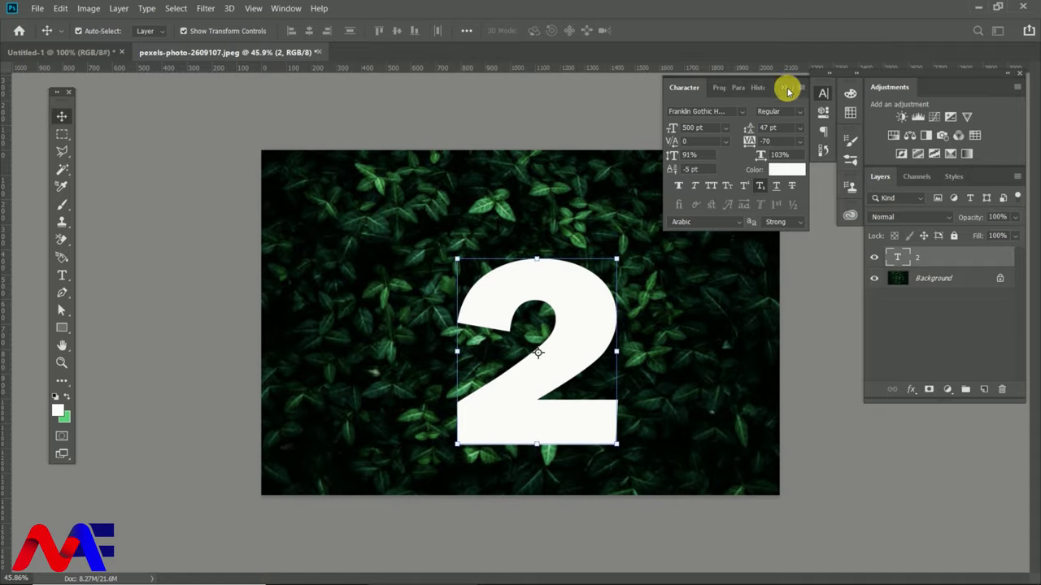
pyautogui.click(786, 87)
# Select the leaf Background layer
pyautogui.scroll(1, 542, 341)
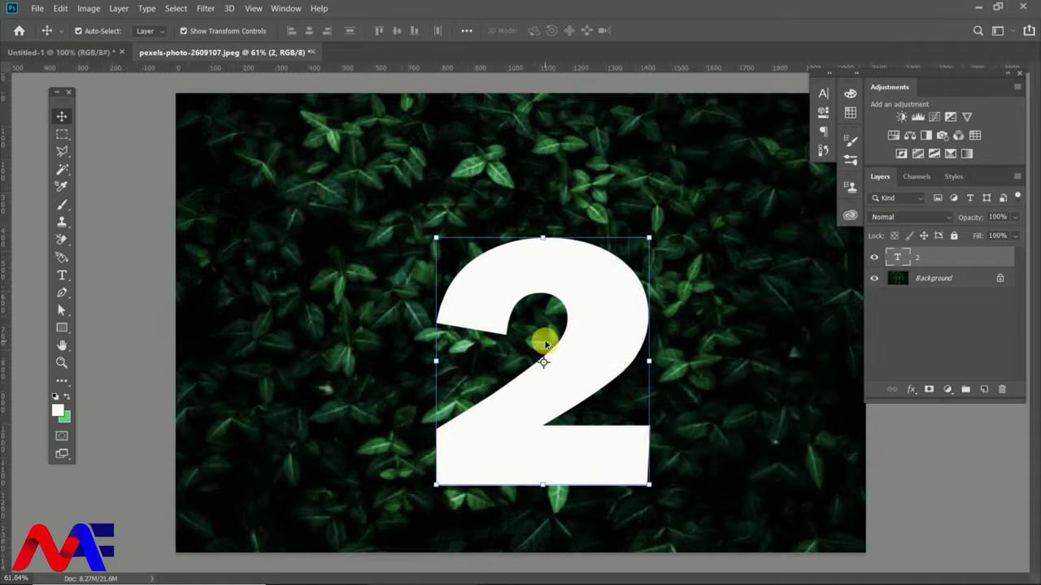
pyautogui.scroll(1, 542, 341)
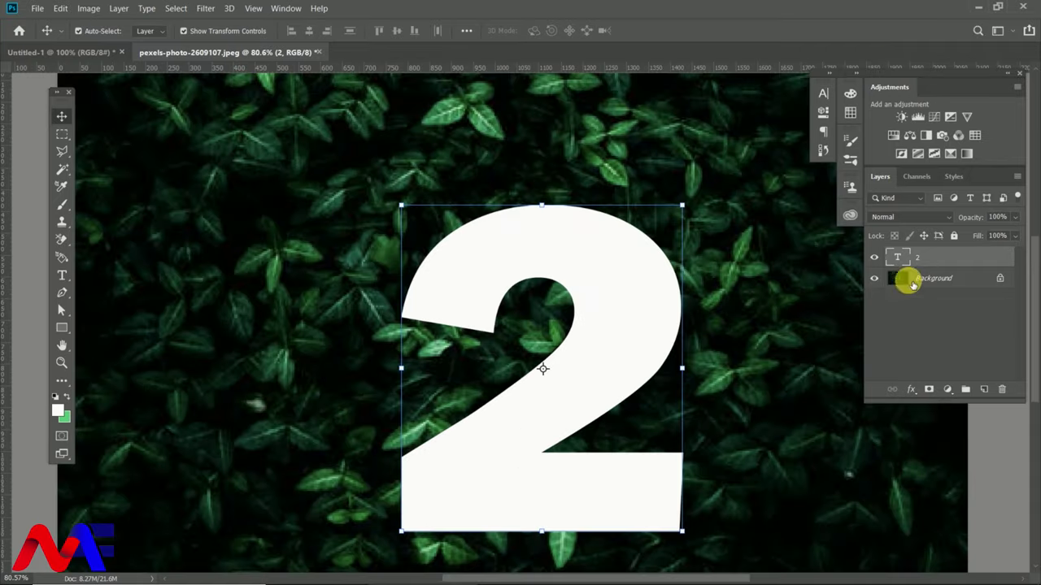
pyautogui.click(908, 281)
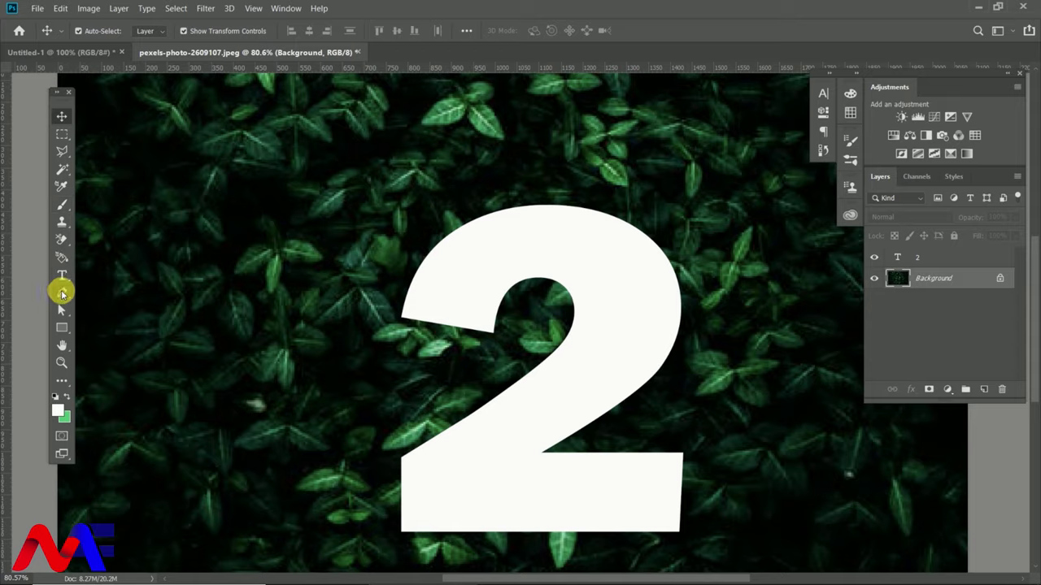
# Switch to the standard Pen tool
pyautogui.click(62, 292)
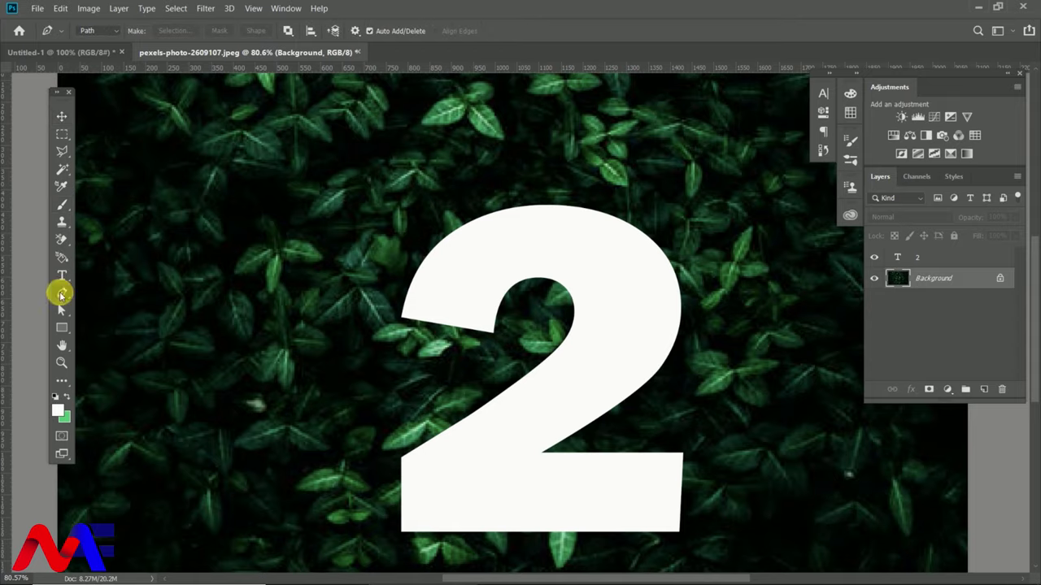
pyautogui.rightClick(62, 292)
pyautogui.click(89, 291)
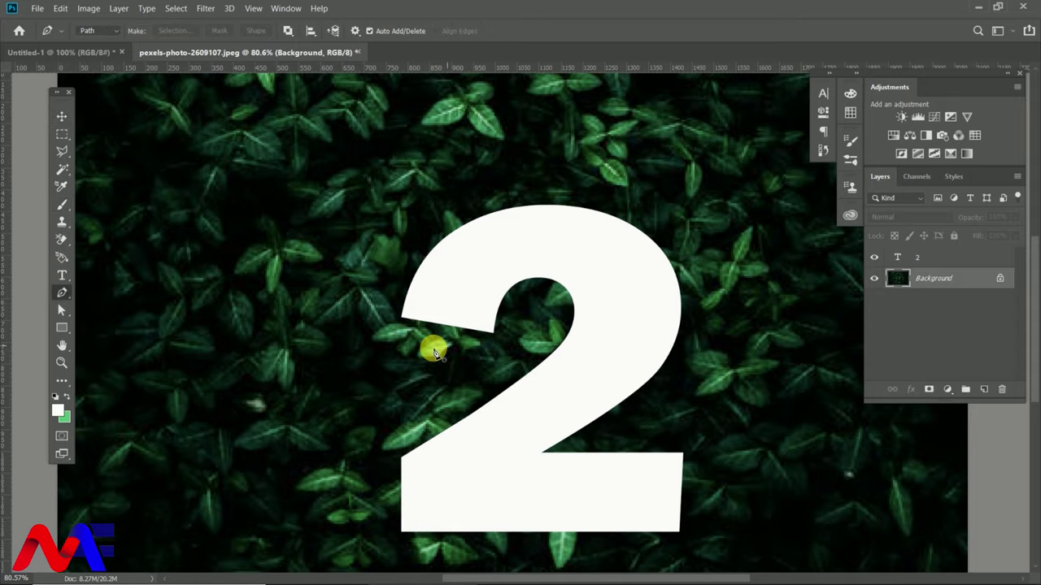
pyautogui.scroll(2, 407, 349)
pyautogui.scroll(2, 410, 349)
pyautogui.scroll(1, 432, 341)
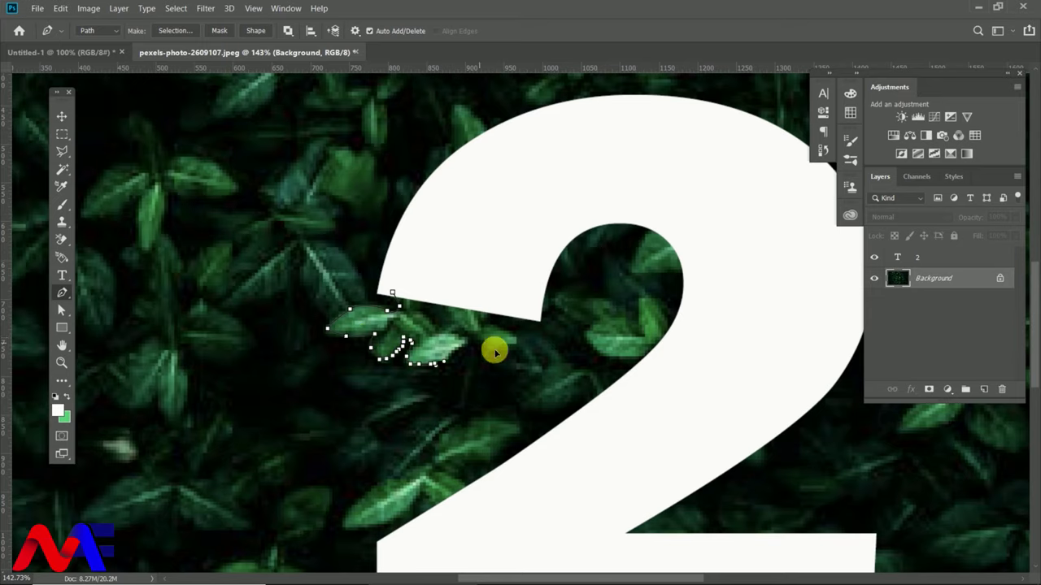
# Trace a pen path around the stray leaf inside the 2
pyautogui.click(498, 304)
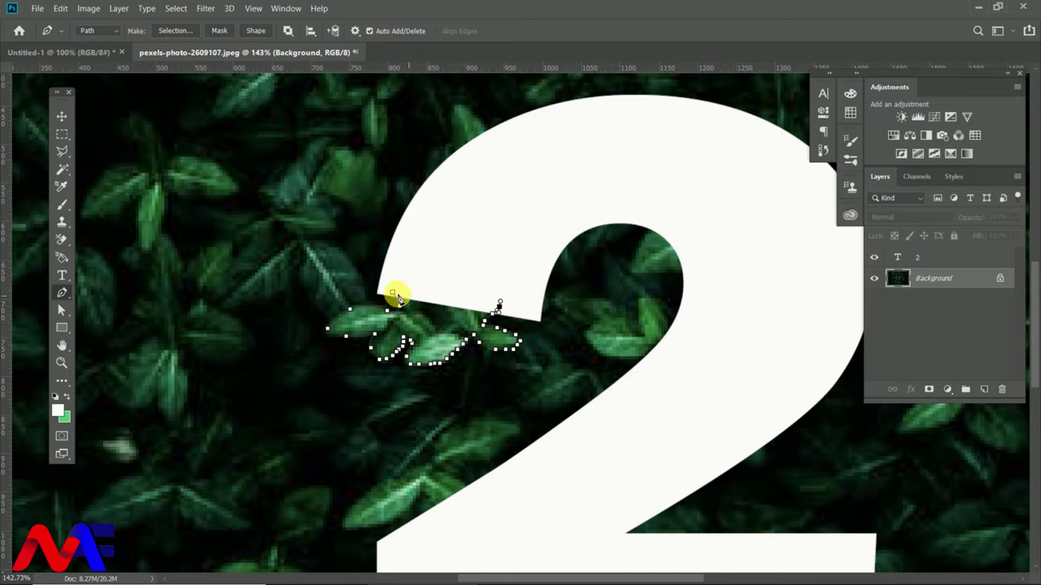
pyautogui.scroll(-5, 493, 390)
pyautogui.scroll(6, 569, 391)
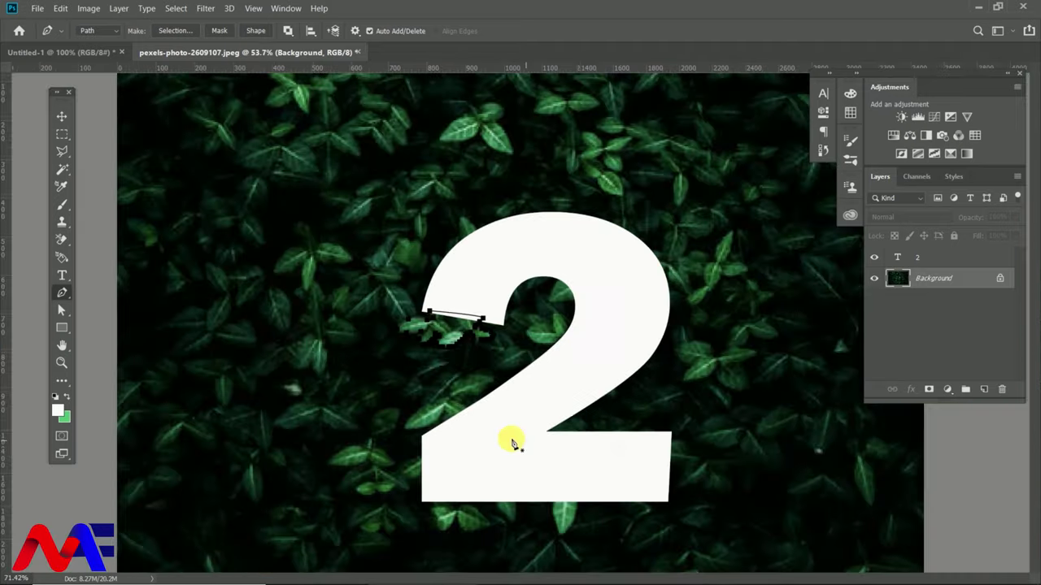
pyautogui.scroll(3, 582, 192)
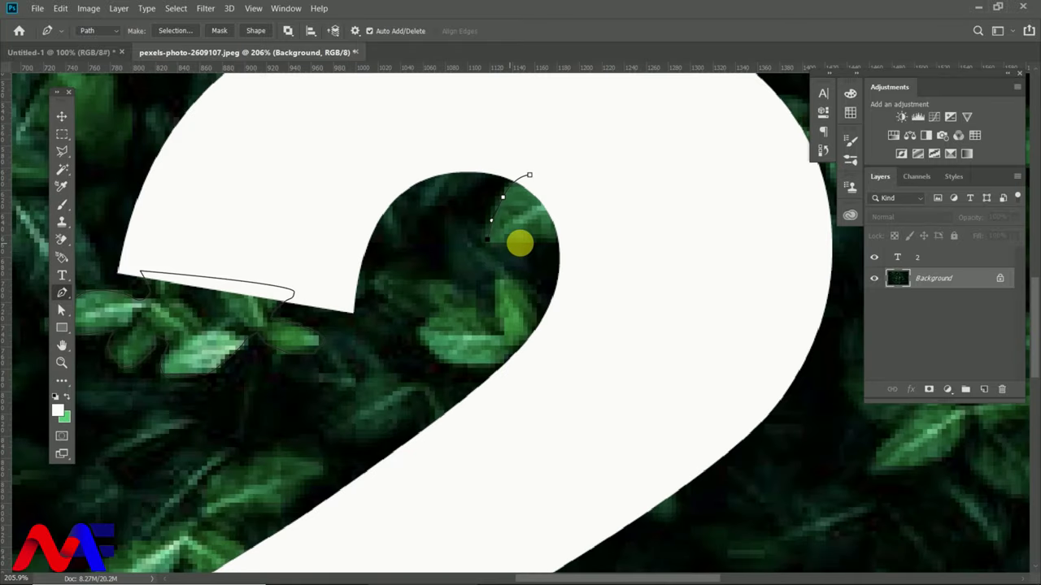
pyautogui.scroll(-2, 558, 255)
pyautogui.scroll(-2, 541, 349)
pyautogui.scroll(3, 542, 349)
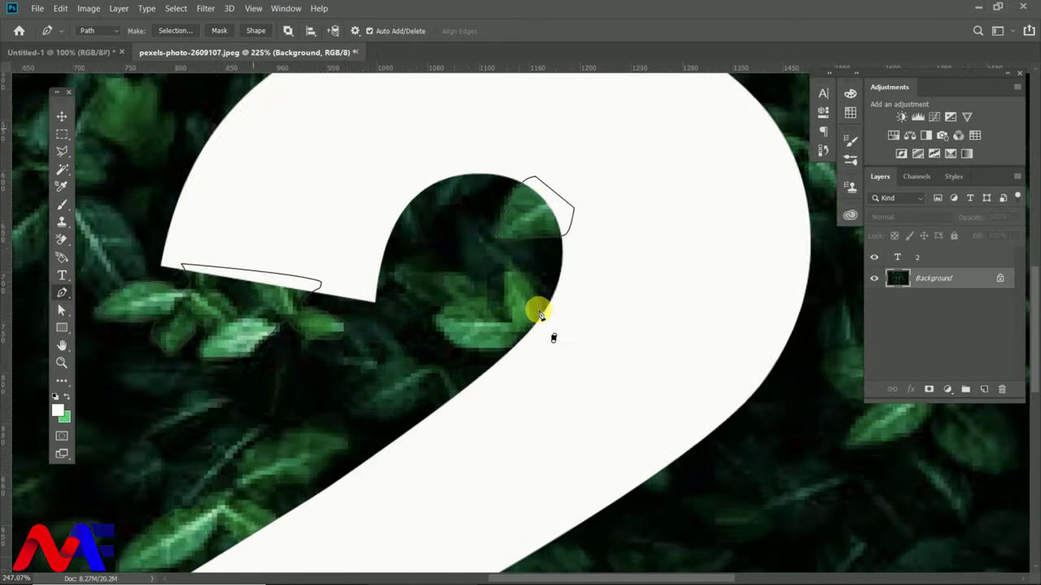
pyautogui.scroll(2, 534, 309)
pyautogui.moveTo(539, 306); pyautogui.dragTo(520, 267)
pyautogui.click(500, 251)
pyautogui.click(492, 282)
pyautogui.click(500, 324)
pyautogui.click(402, 324)
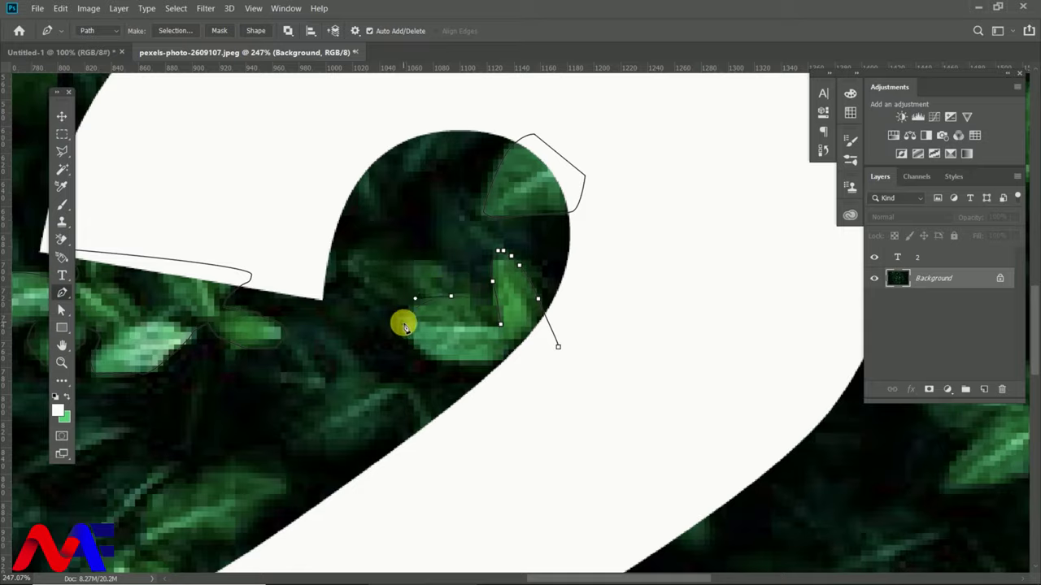
pyautogui.moveTo(461, 358); pyautogui.dragTo(504, 356)
# Outline the leaves crossing the 2's bottom edge with pen paths
pyautogui.scroll(-4, 552, 348)
pyautogui.scroll(3, 472, 420)
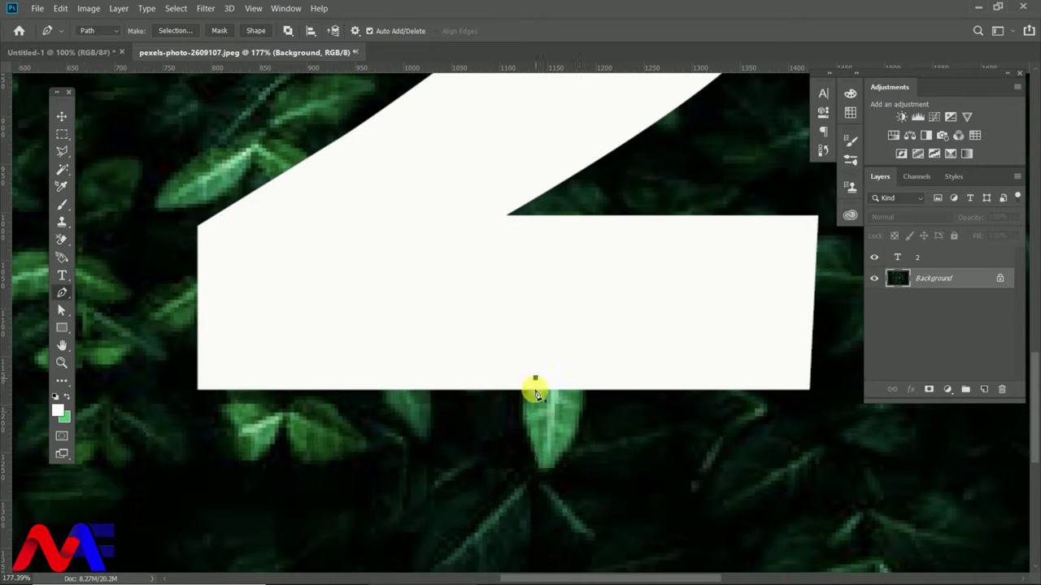
pyautogui.moveTo(525, 418); pyautogui.dragTo(530, 439)
pyautogui.click(543, 470)
pyautogui.click(572, 371)
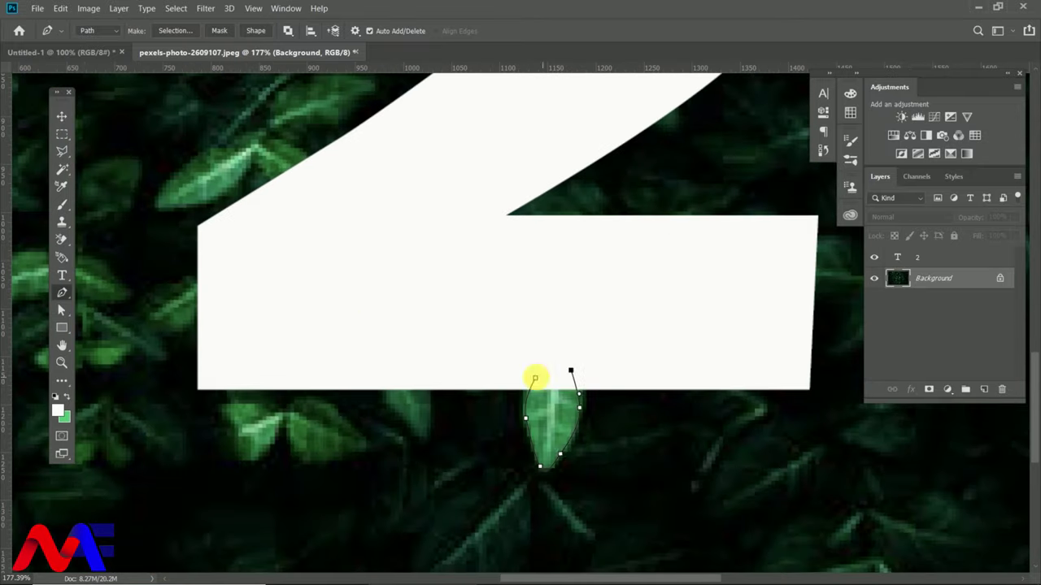
pyautogui.click(534, 379)
pyautogui.click(395, 408)
pyautogui.click(425, 443)
pyautogui.click(423, 375)
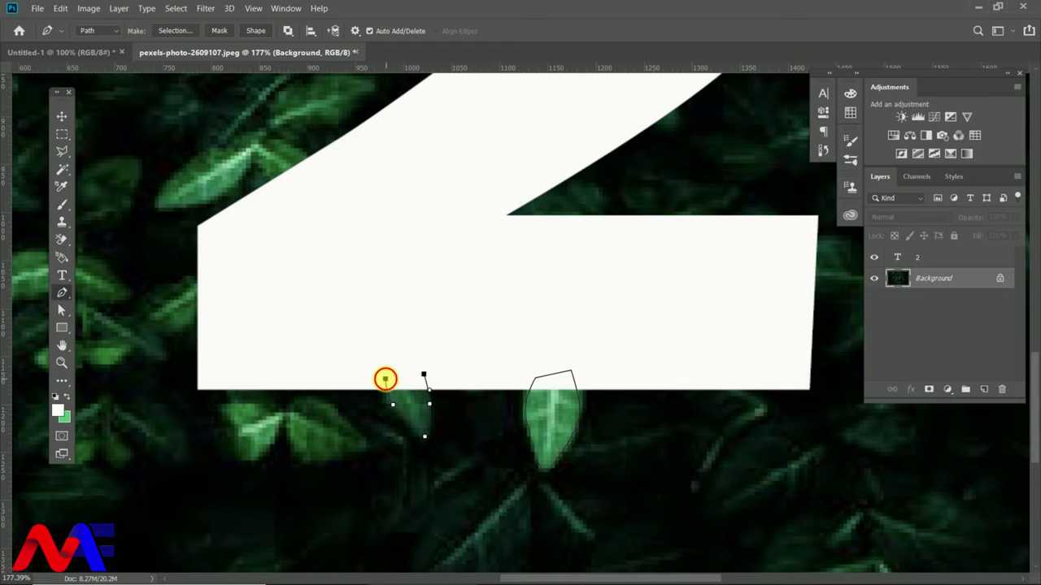
pyautogui.click(385, 379)
pyautogui.scroll(-1, 262, 383)
pyautogui.moveTo(266, 372); pyautogui.dragTo(329, 397)
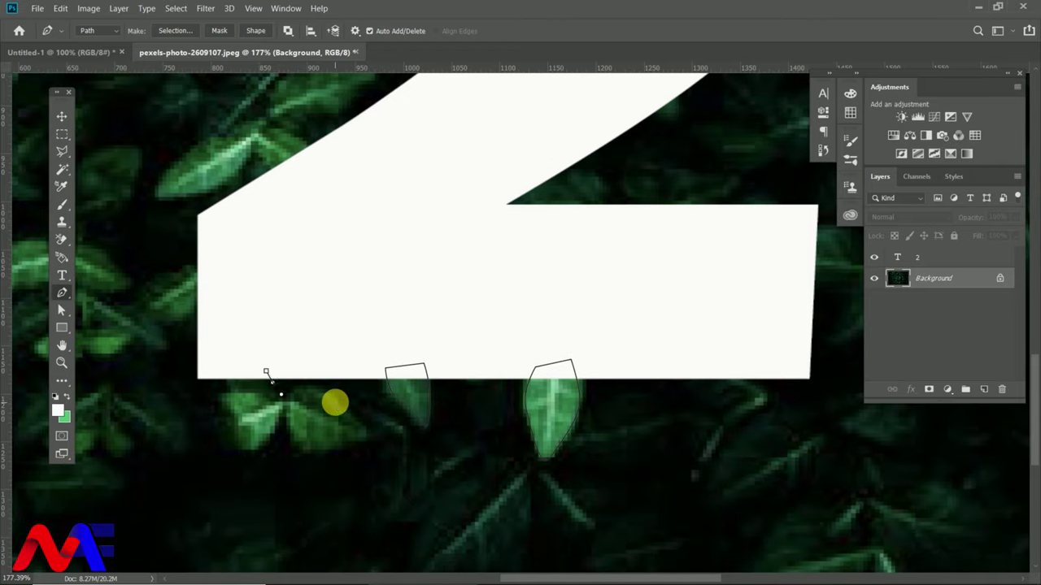
pyautogui.click(314, 373)
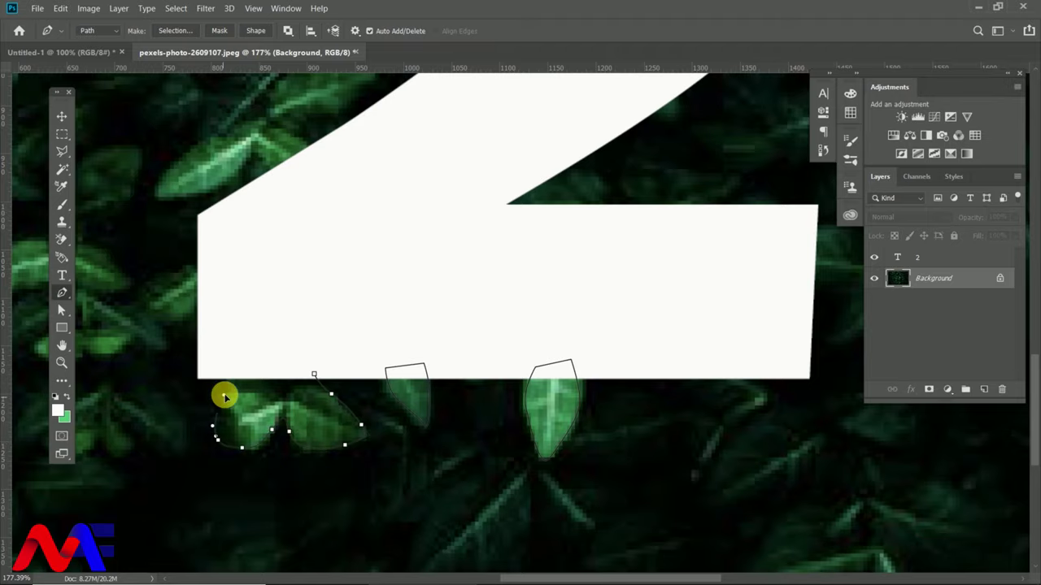
# Trace the leaves at the 2's top and right curve, then convert the paths to a selection
pyautogui.scroll(-3, 302, 353)
pyautogui.scroll(-2, 279, 241)
pyautogui.scroll(-2, 523, 272)
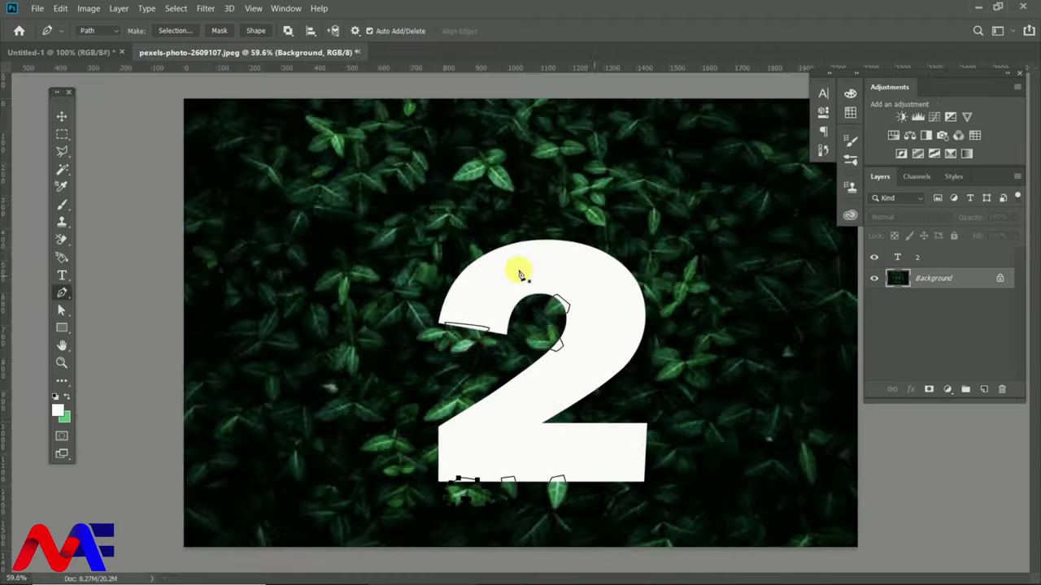
pyautogui.scroll(4, 480, 247)
pyautogui.click(460, 257)
pyautogui.scroll(3, 480, 246)
pyautogui.scroll(2, 483, 242)
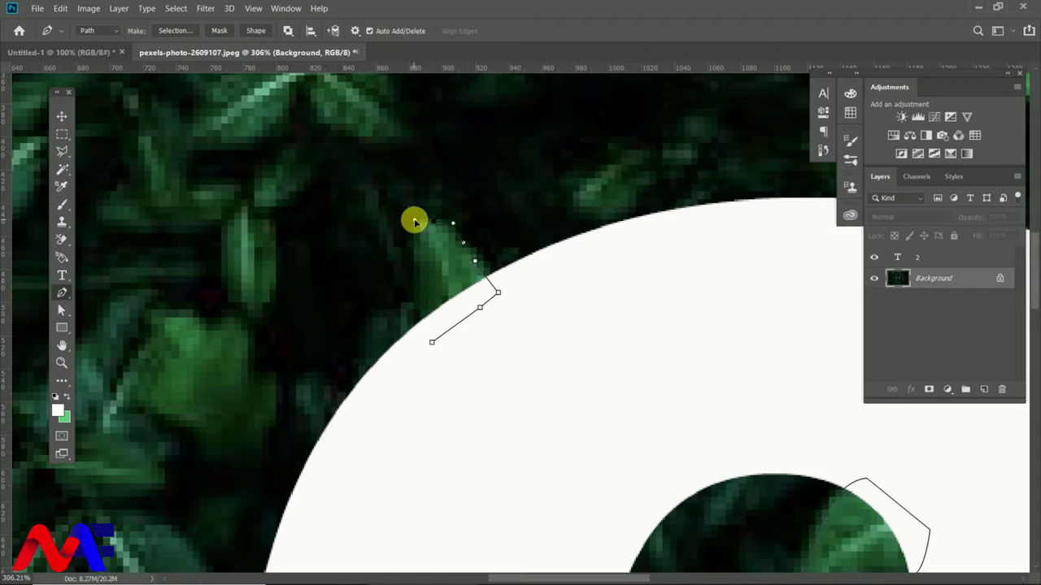
pyautogui.scroll(-5, 430, 325)
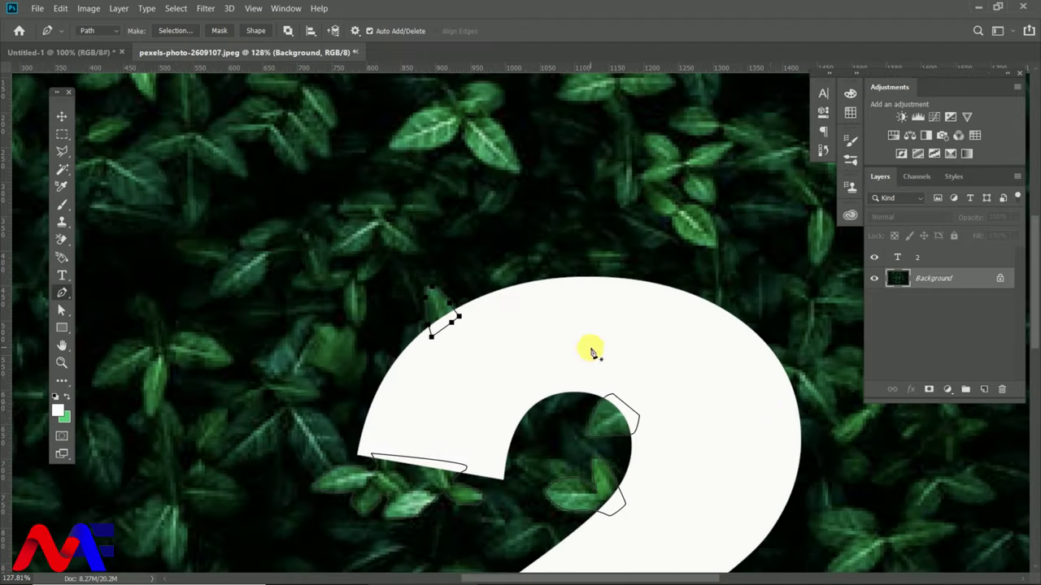
pyautogui.scroll(-1, 699, 349)
pyautogui.scroll(1, 576, 448)
pyautogui.scroll(2, 605, 373)
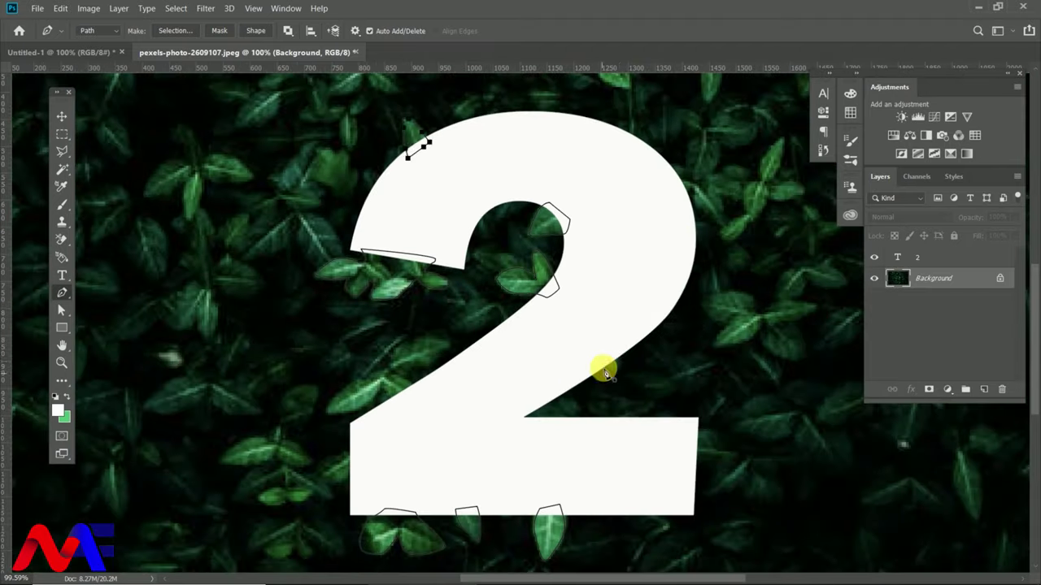
pyautogui.scroll(2, 642, 341)
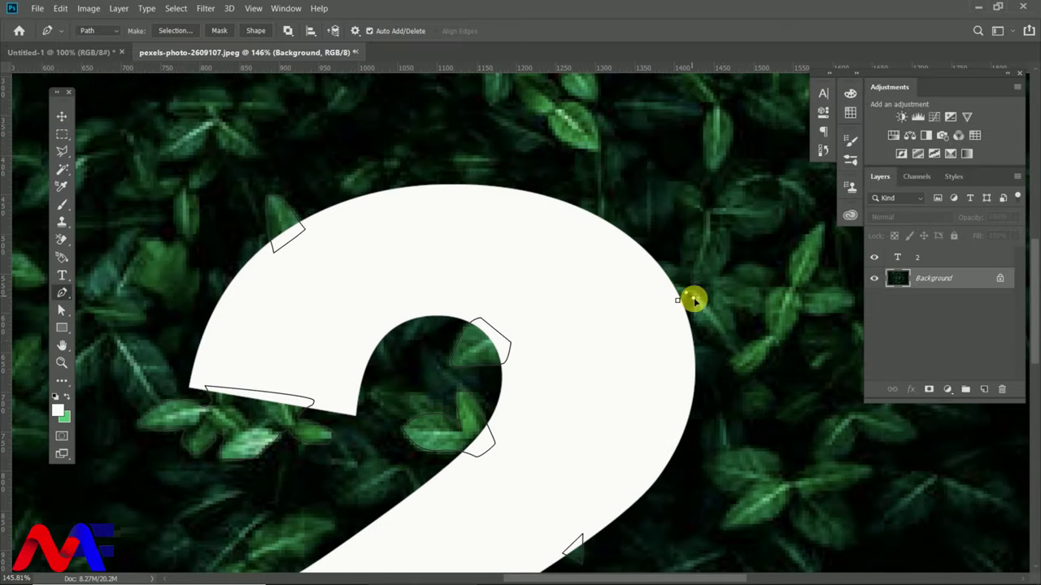
pyautogui.click(732, 354)
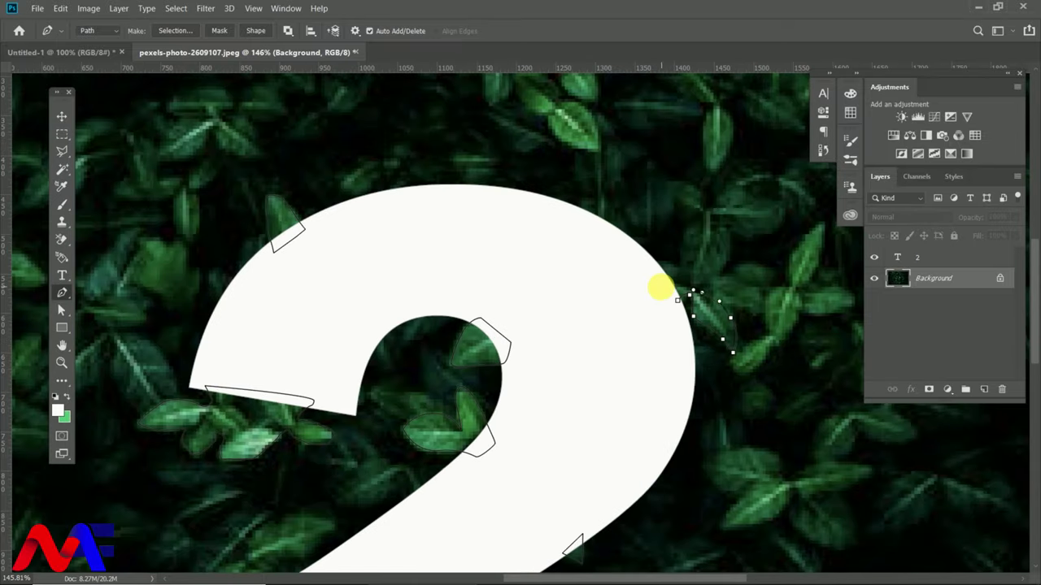
pyautogui.click(626, 263)
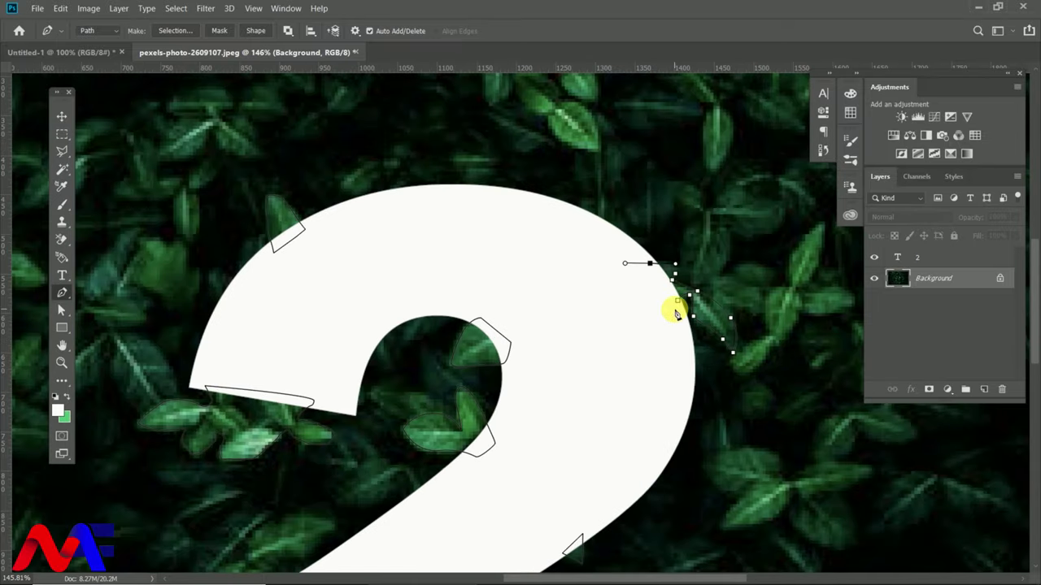
pyautogui.scroll(-3, 587, 332)
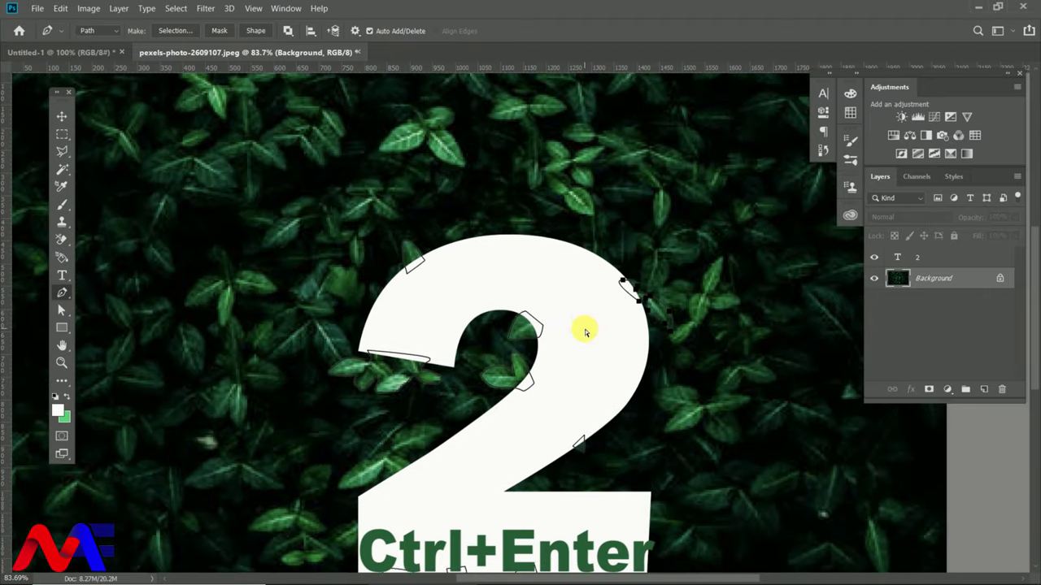
pyautogui.hotkey('ctrl', 'Return')
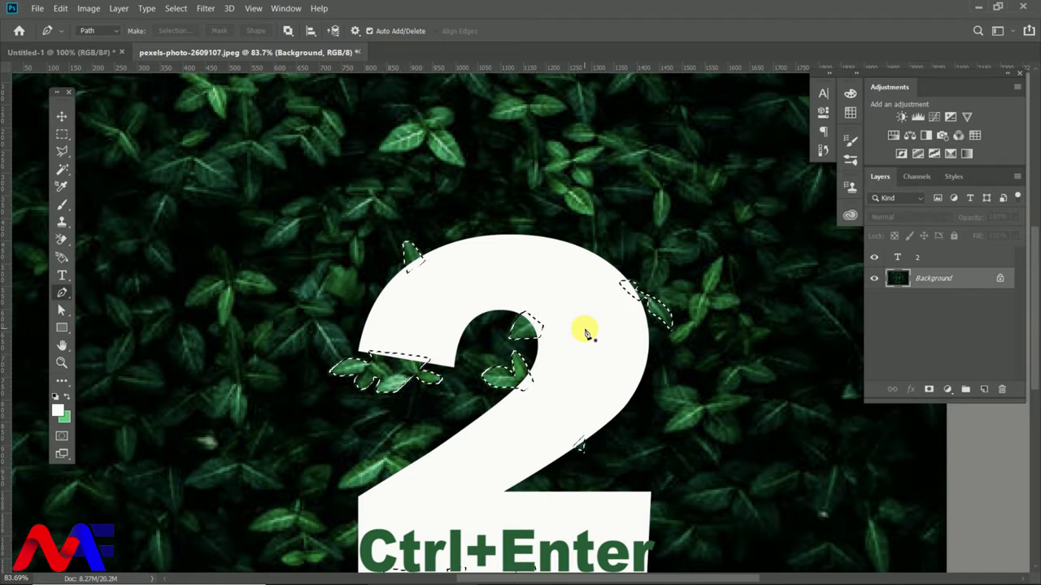
pyautogui.scroll(-1, 585, 333)
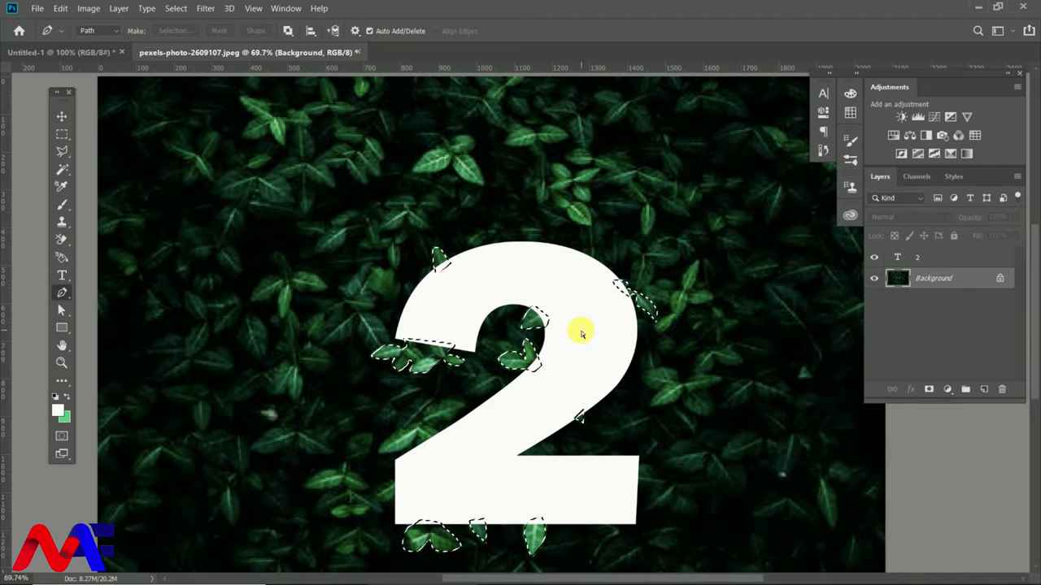
# Copy the selected leaves to Layer 1, hide Background, and move unlocked Layer 0 above the 2
pyautogui.hotkey('ctrl', 'j')
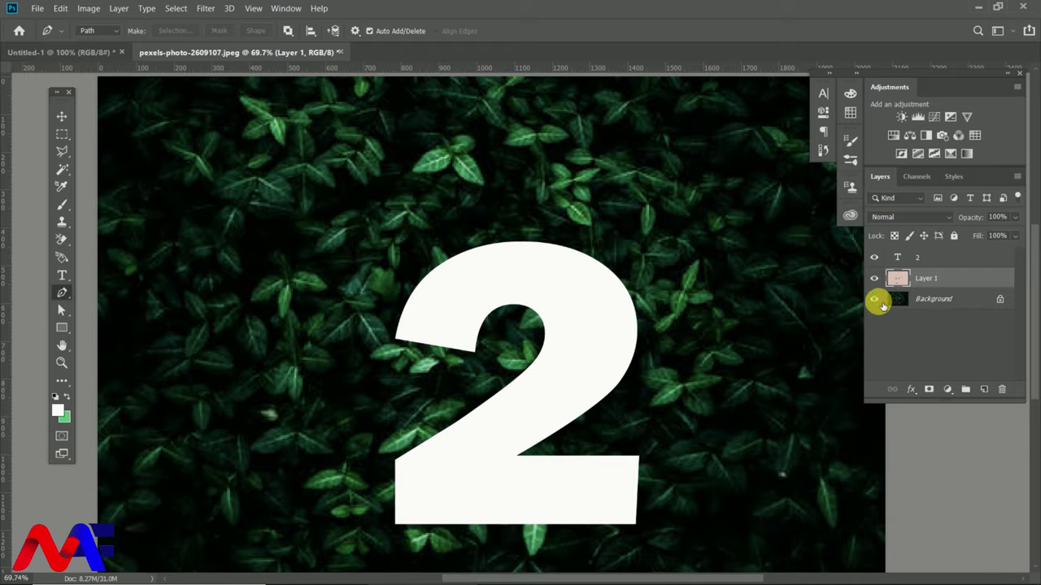
pyautogui.click(875, 299)
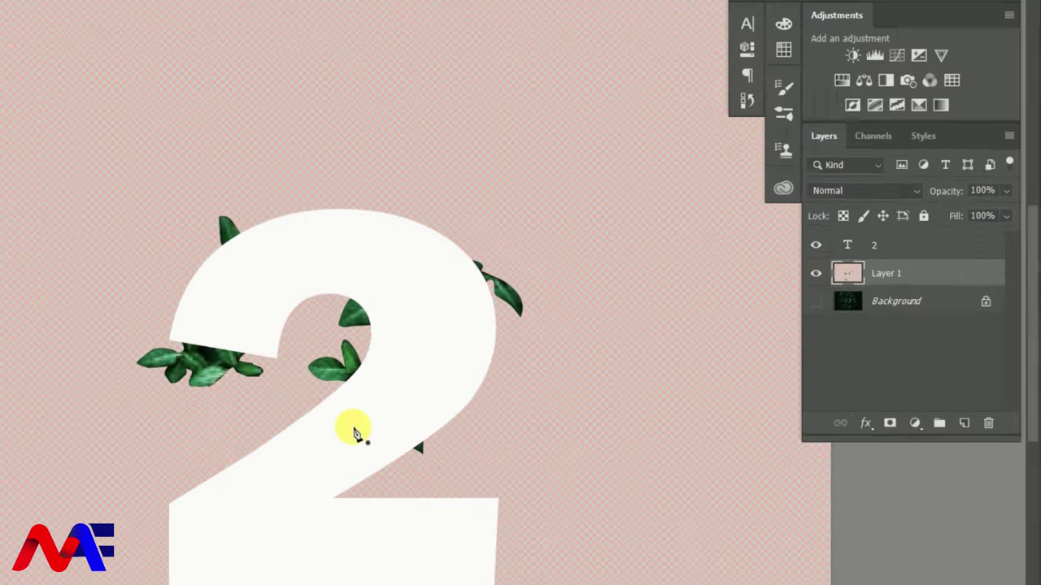
pyautogui.click(984, 301)
pyautogui.moveTo(848, 303); pyautogui.dragTo(859, 246)
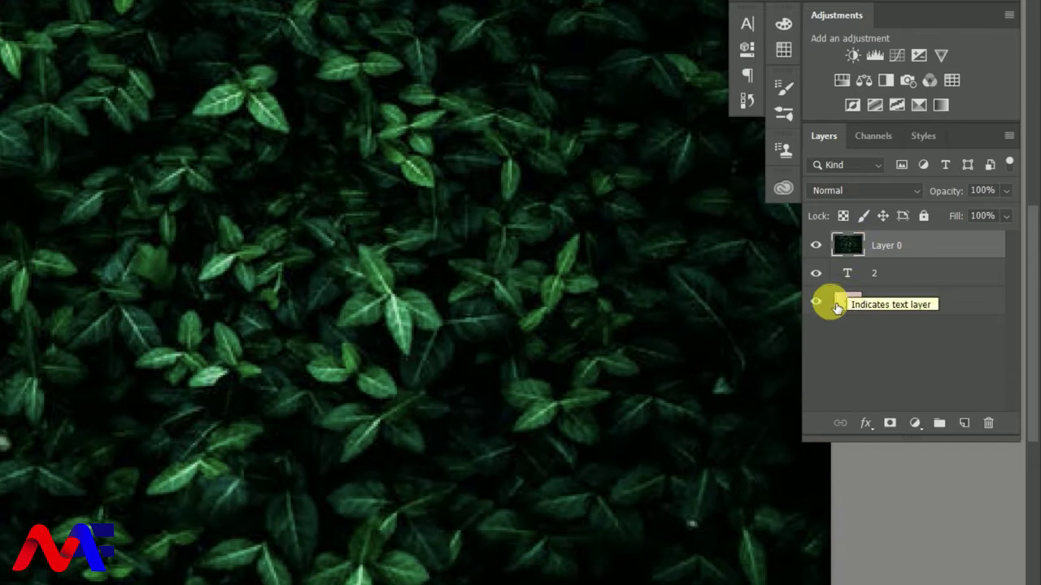
# Clip Layer 0 to the 2 text layer and fit the document in the window
pyautogui.keyDown('alt'); pyautogui.click(852, 260); pyautogui.keyUp('alt')
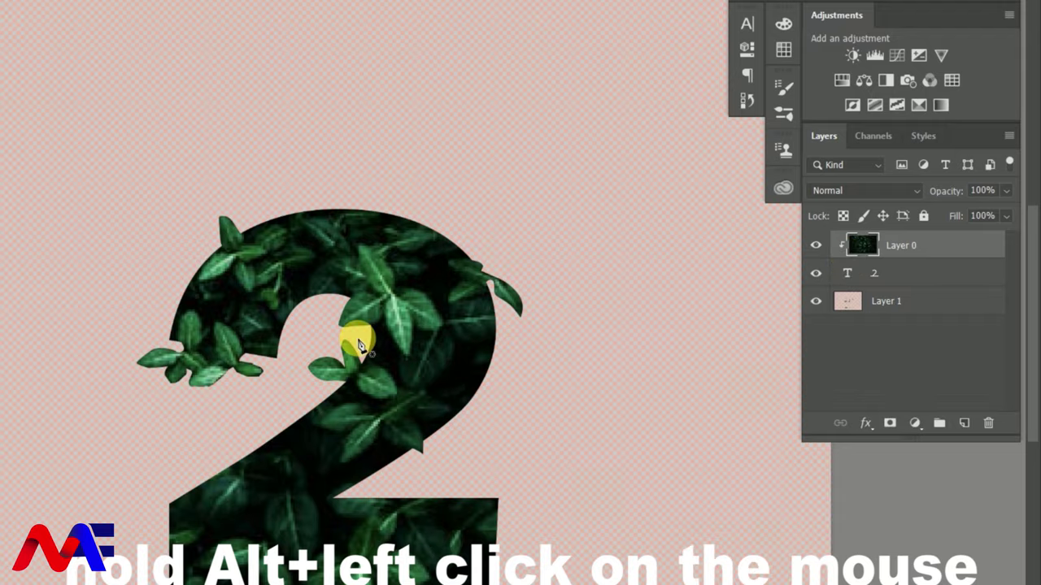
pyautogui.hotkey('ctrl', '0')
pyautogui.scroll(-1, 346, 337)
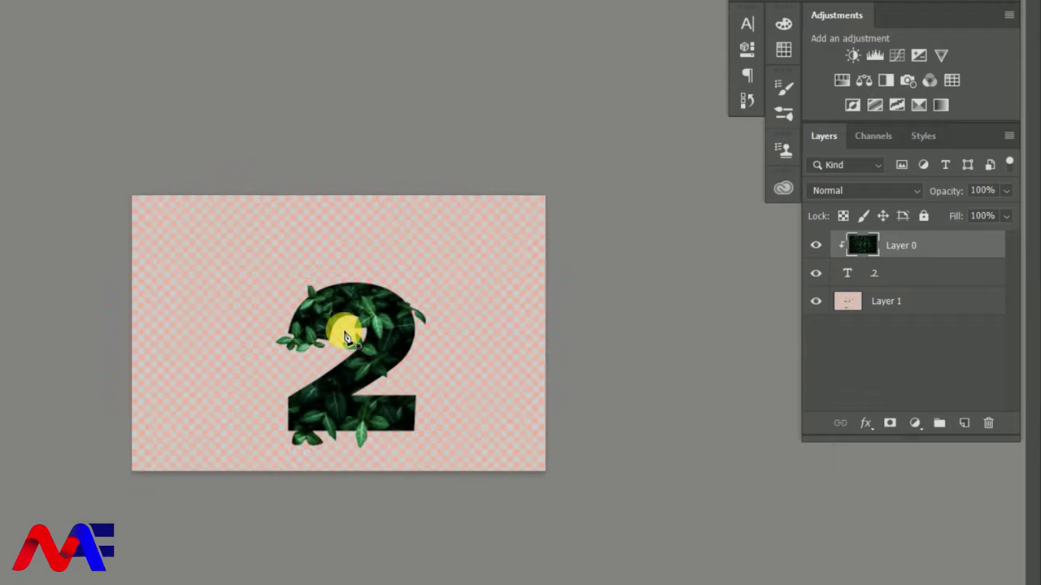
pyautogui.scroll(1, 527, 313)
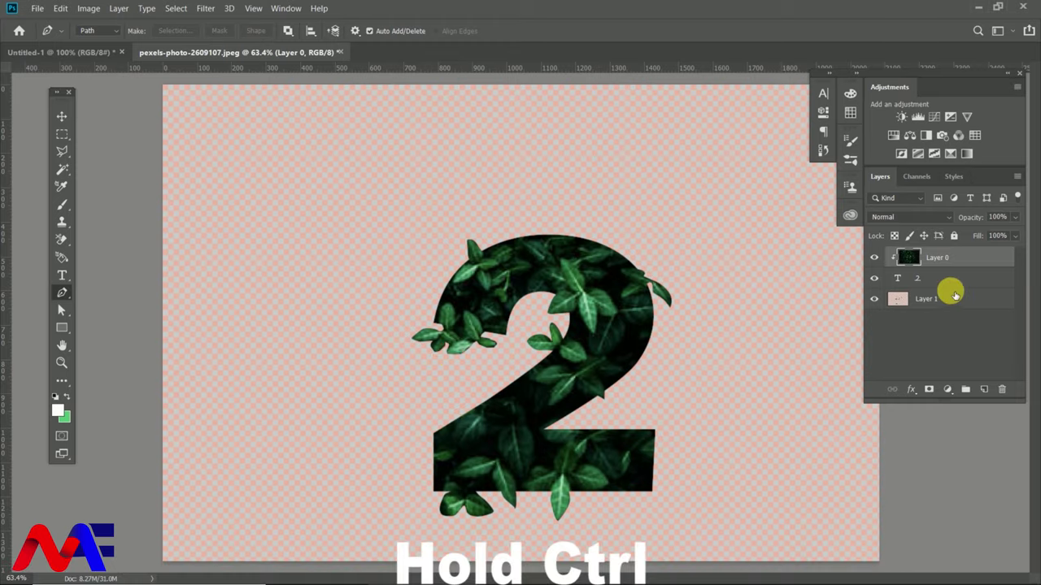
# Rasterize the 2 text and merge it with Layer 0 and Layer 1 into one leafy 2
pyautogui.click(959, 280)
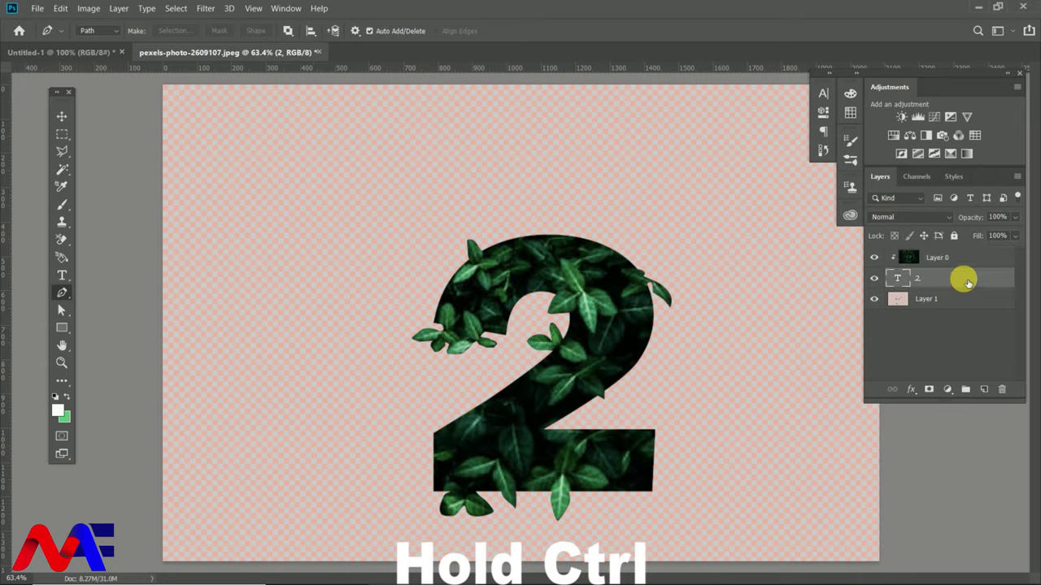
pyautogui.keyDown('ctrl'); pyautogui.click(957, 300); pyautogui.keyUp('ctrl')
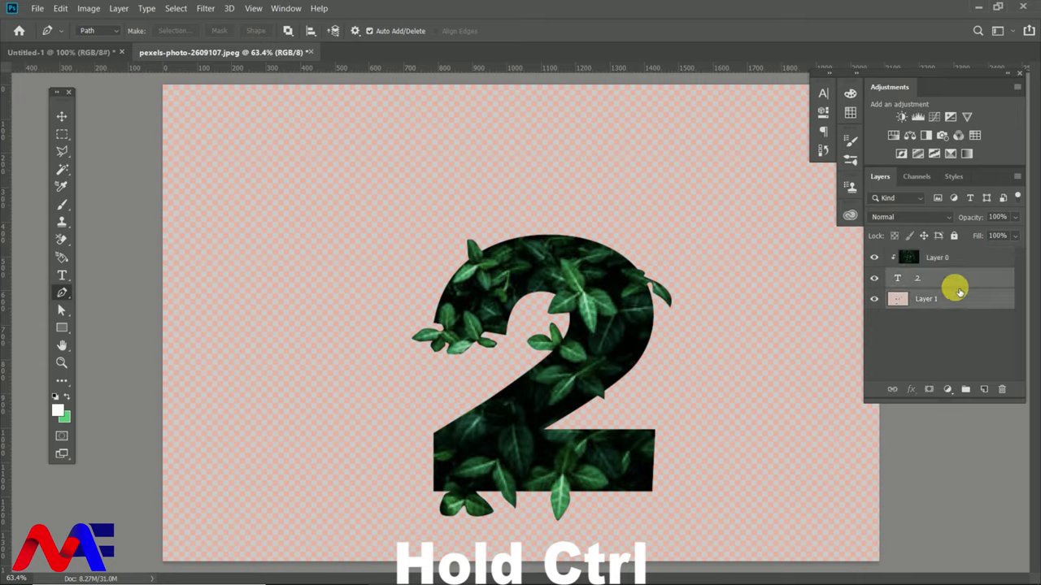
pyautogui.keyDown('ctrl'); pyautogui.click(957, 258); pyautogui.keyUp('ctrl')
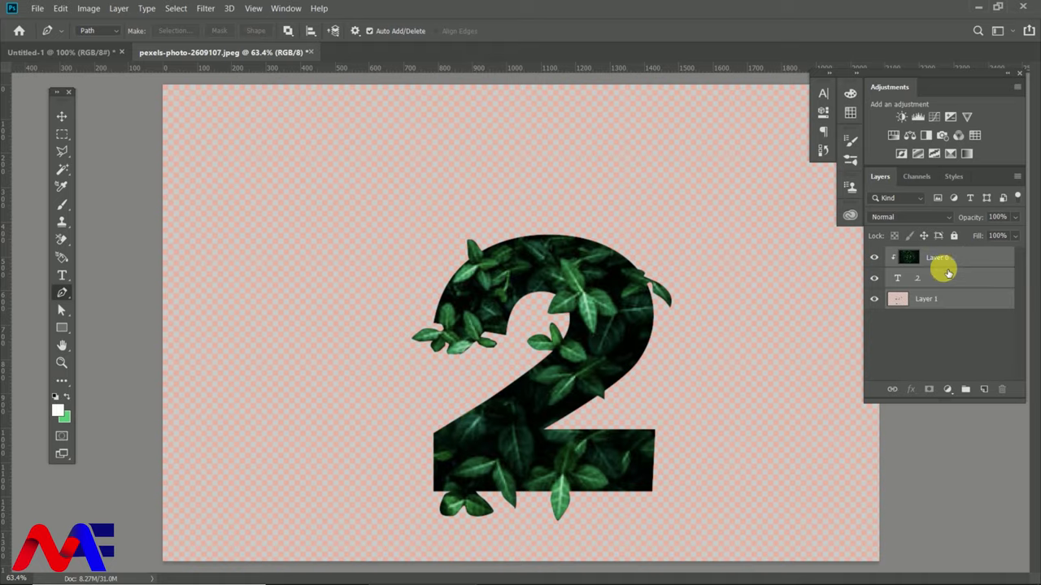
pyautogui.rightClick(946, 267)
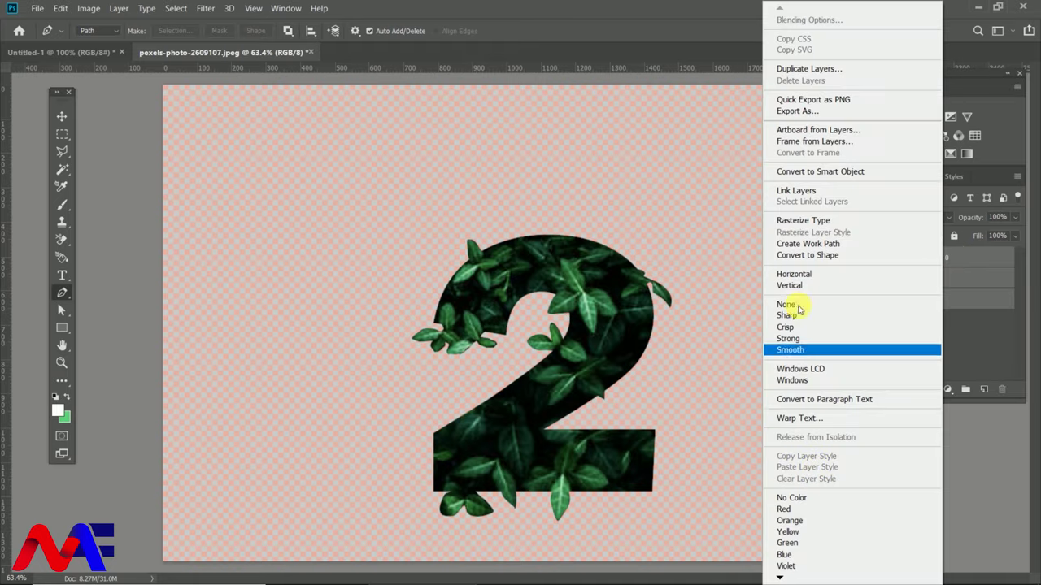
pyautogui.click(808, 220)
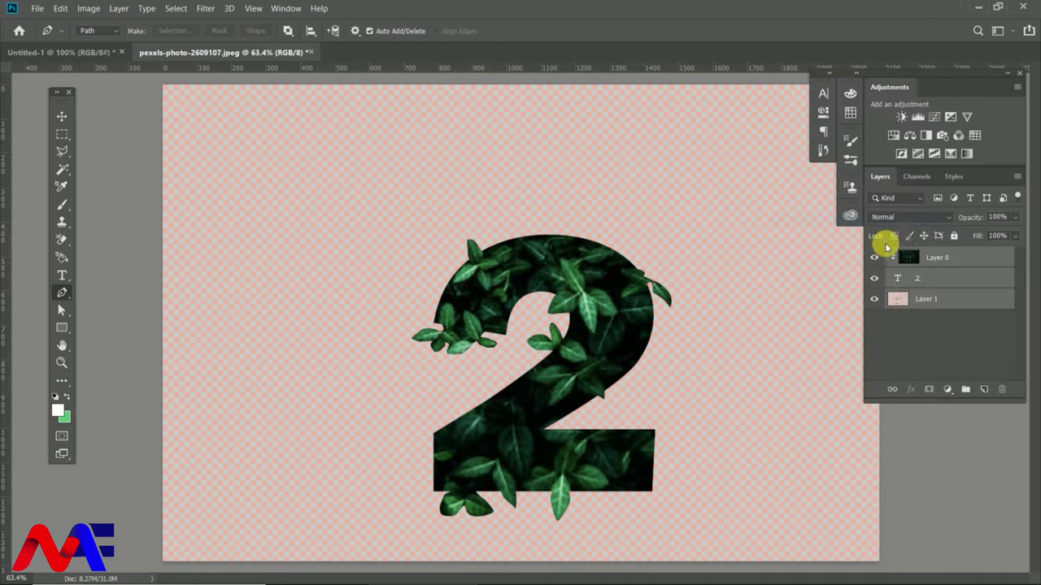
pyautogui.rightClick(960, 280)
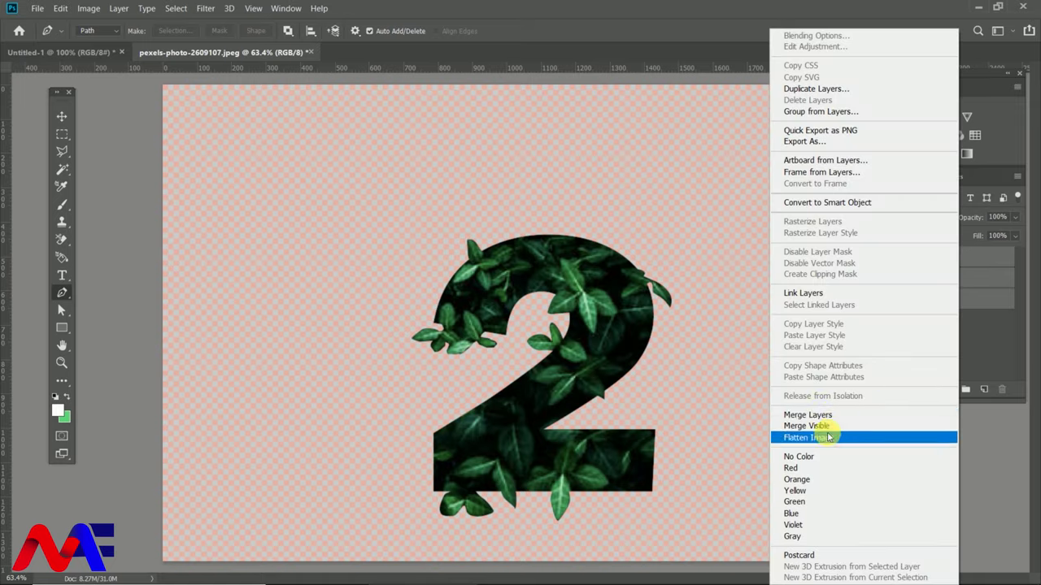
pyautogui.click(889, 415)
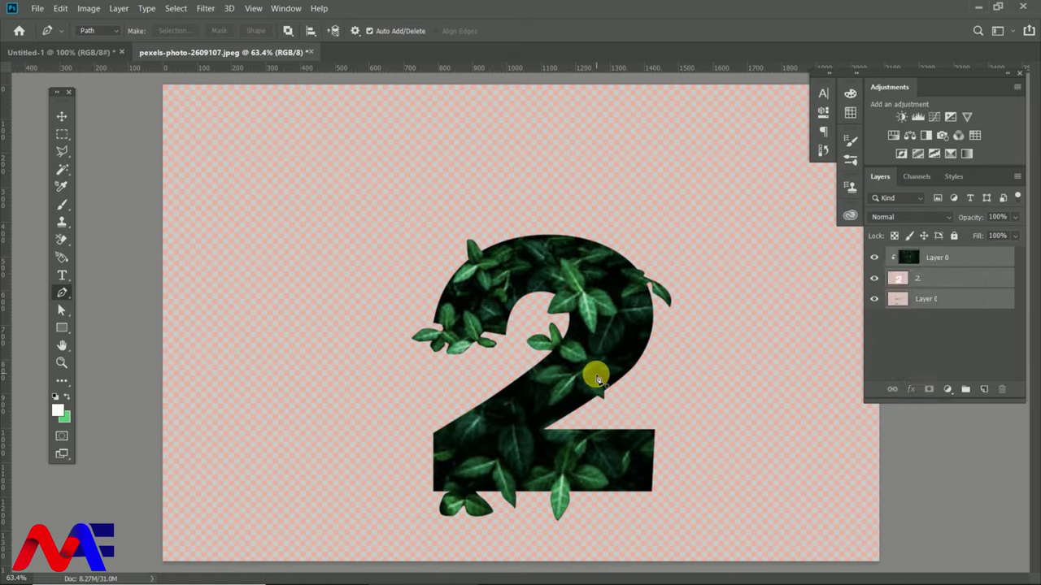
pyautogui.press('v')
pyautogui.moveTo(596, 377); pyautogui.dragTo(93, 57)
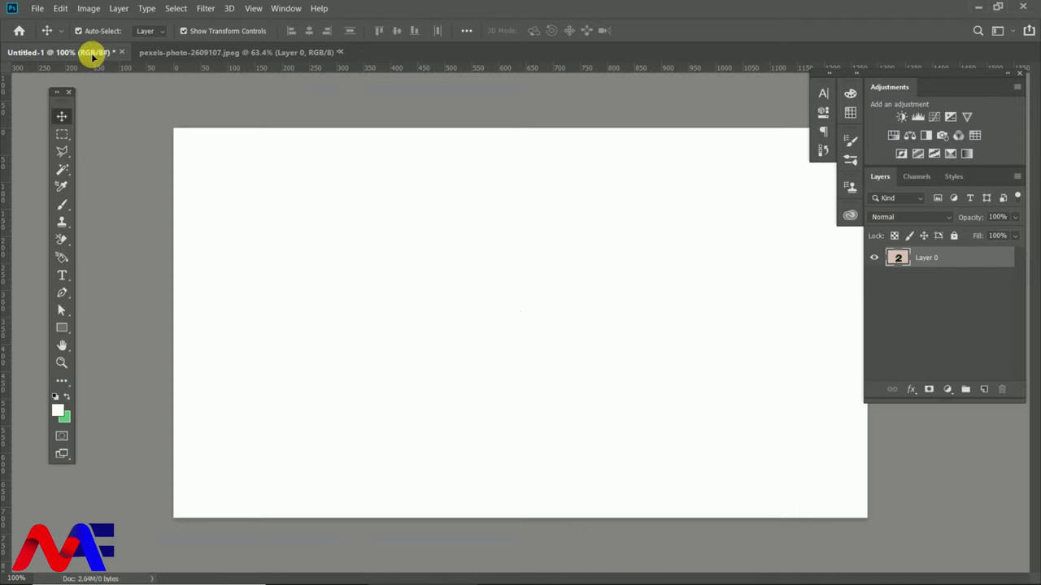
# Place the leafy 2 into Untitled-1, scaled to 42.25% on the left side
pyautogui.moveTo(93, 57); pyautogui.dragTo(342, 315)
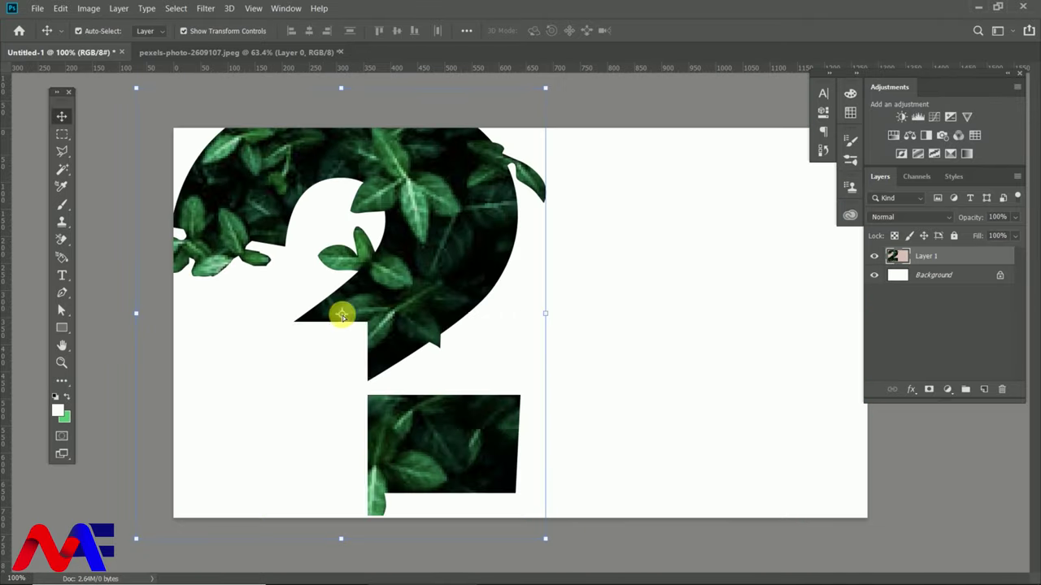
pyautogui.moveTo(545, 88)
pyautogui.mouseDown()
pyautogui.moveTo(334, 374)
pyautogui.moveTo(240, 419)
pyautogui.moveTo(364, 306)
pyautogui.moveTo(333, 306)
pyautogui.mouseUp()
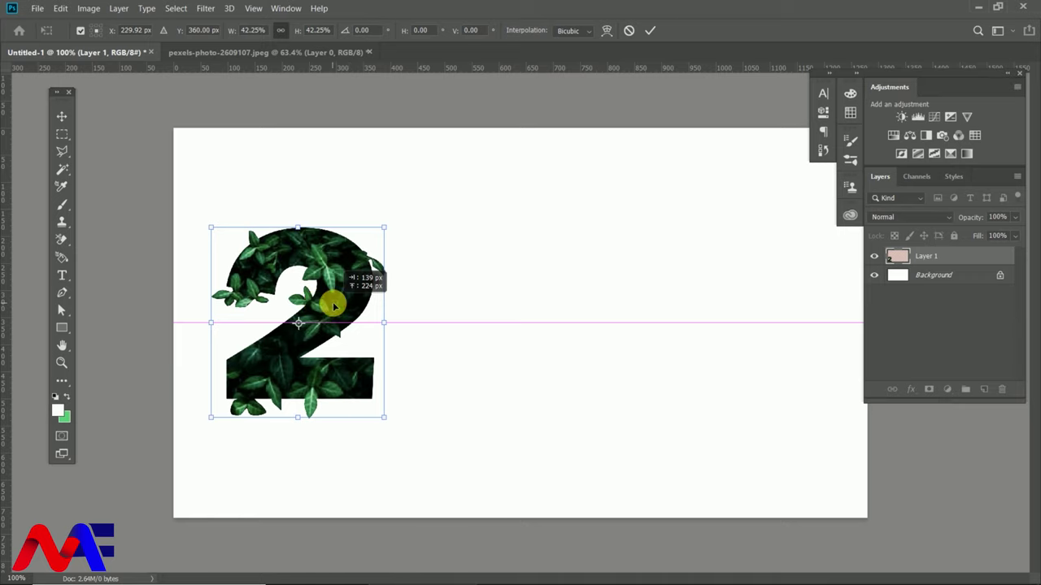
pyautogui.click(648, 32)
pyautogui.hotkey('ctrl', 'o')
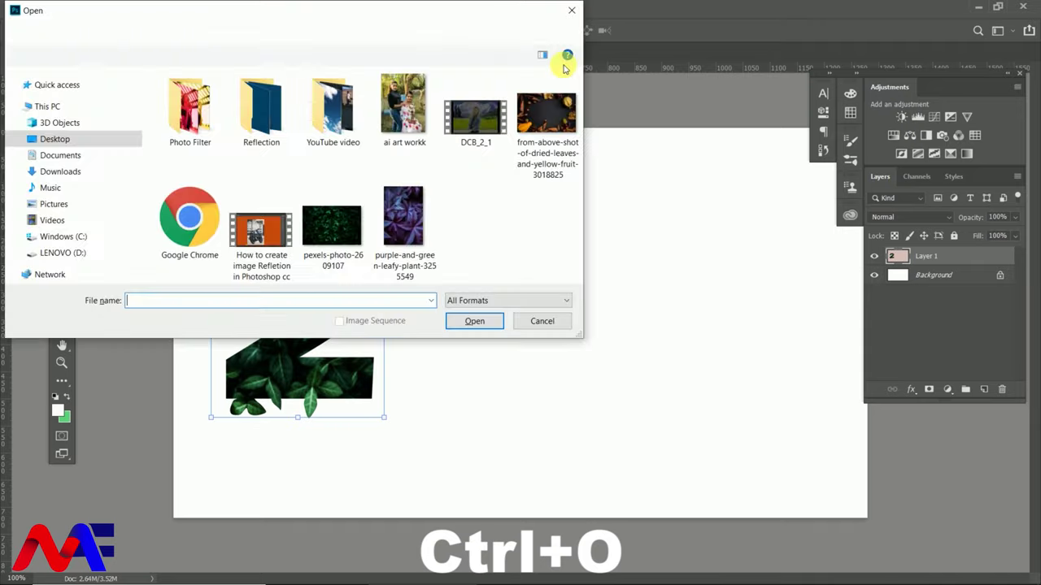
# Open purple-and-green-leafy-plant-3255549, add a white 500 pt '0' text layer, and unlock Layer 0
pyautogui.click(438, 271)
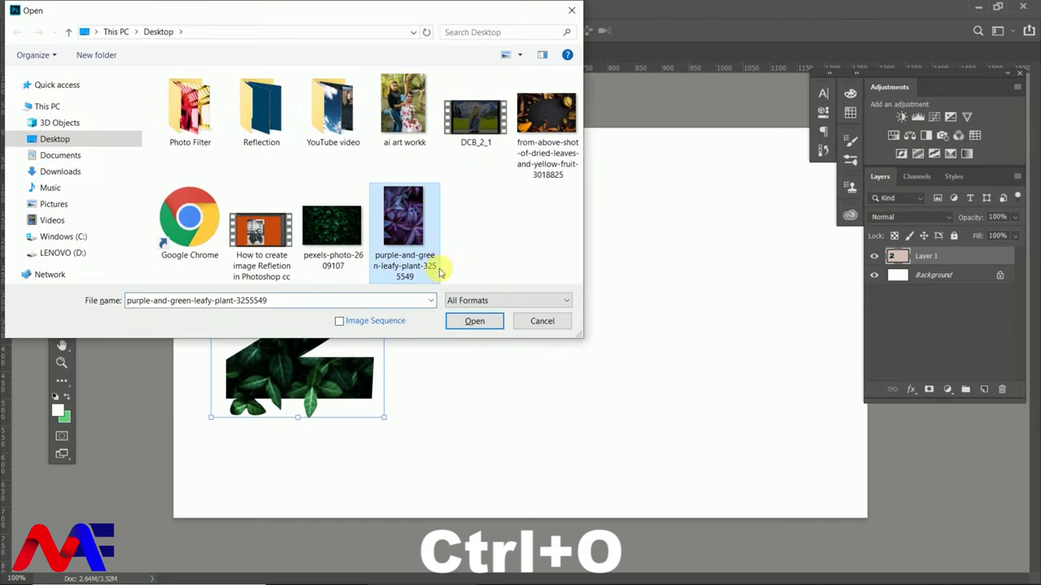
pyautogui.click(472, 322)
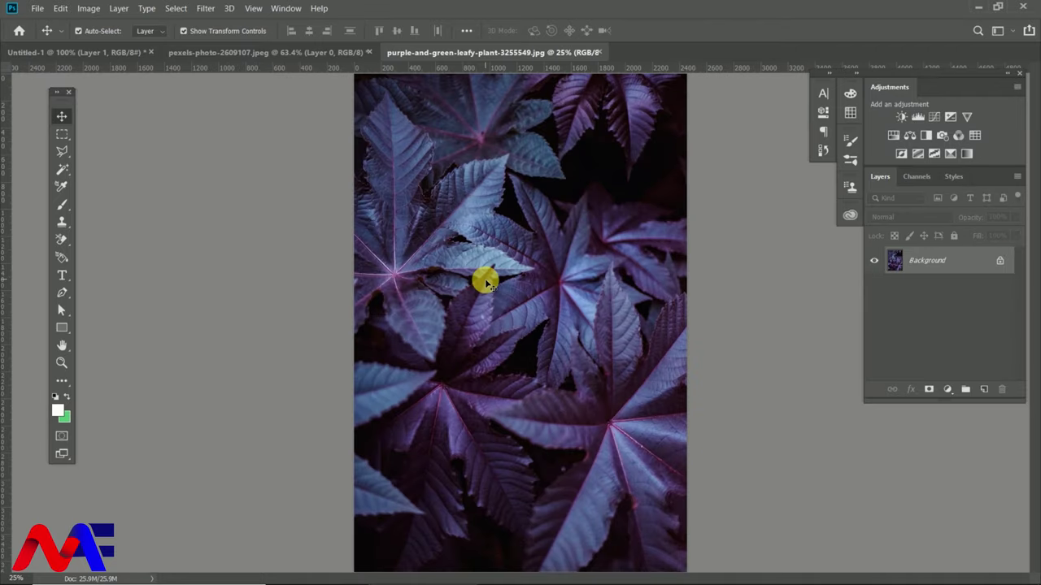
pyautogui.press('t')
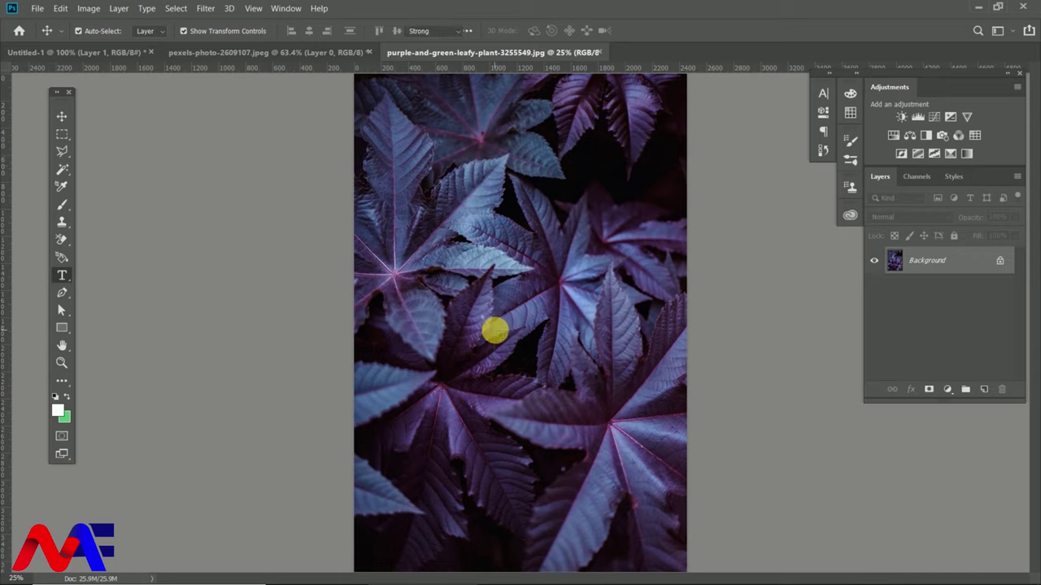
pyautogui.click(494, 329)
pyautogui.write('0')
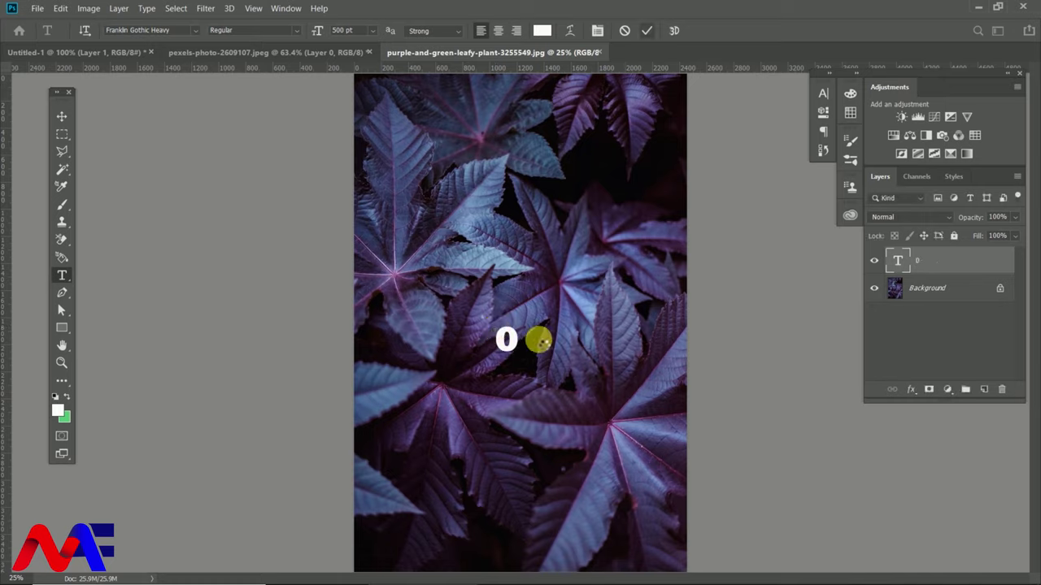
pyautogui.hotkey('ctrl', 'Return')
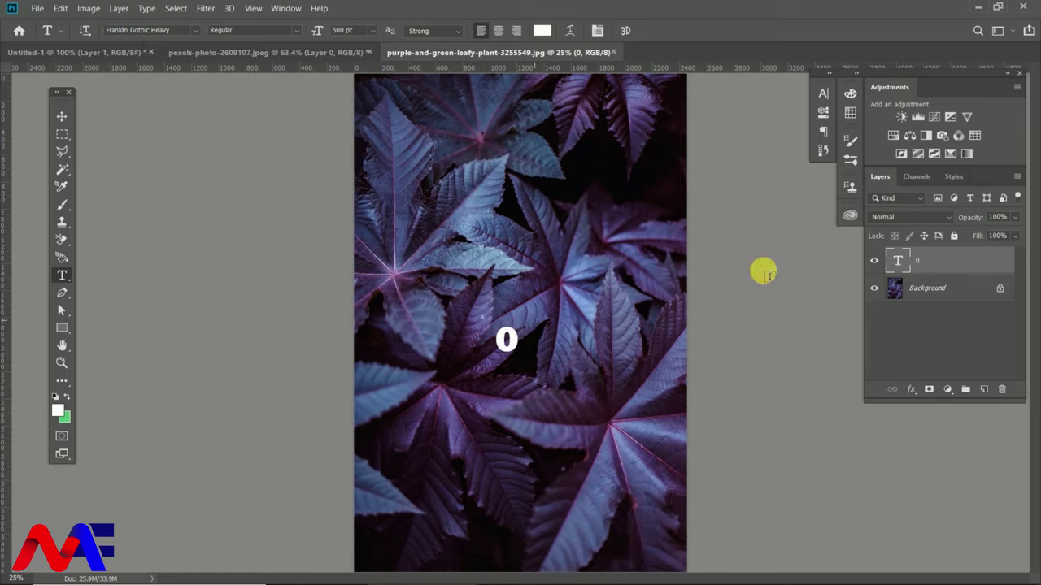
pyautogui.click(1003, 291)
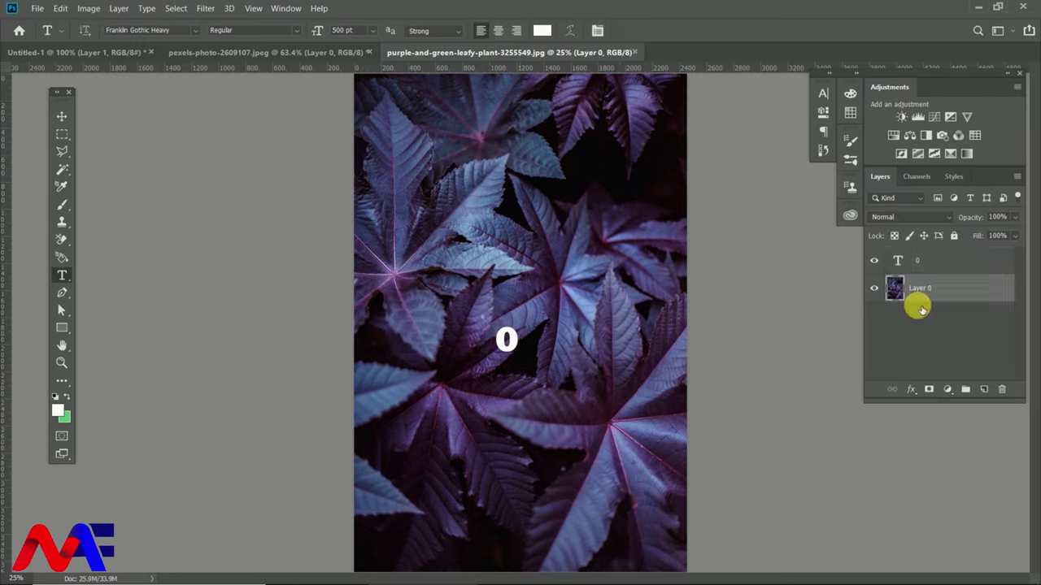
# Try to transform the 0 text, opening and then closing the Character settings
pyautogui.click(824, 94)
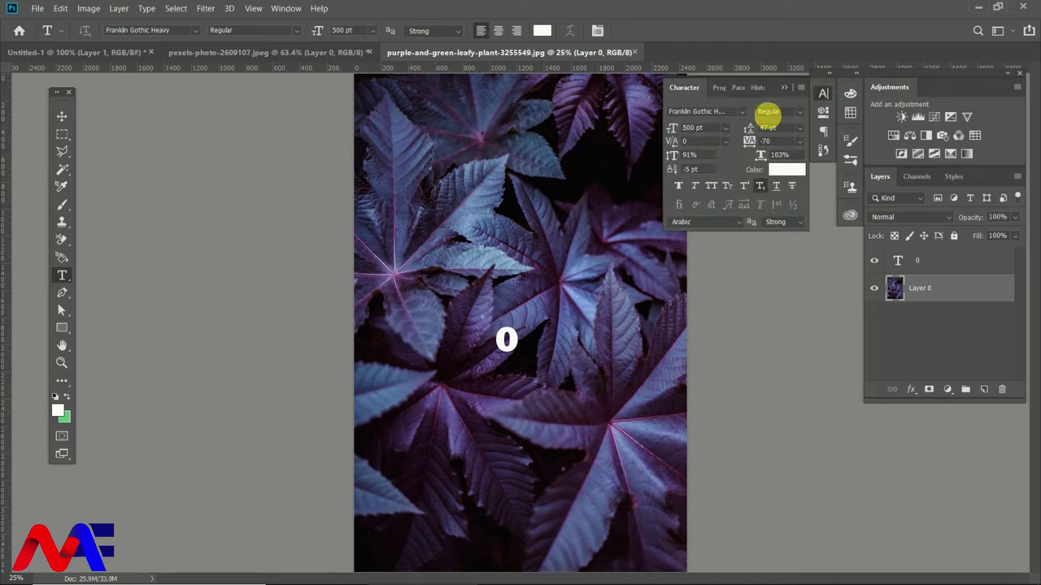
pyautogui.hotkey('ctrl', 't')
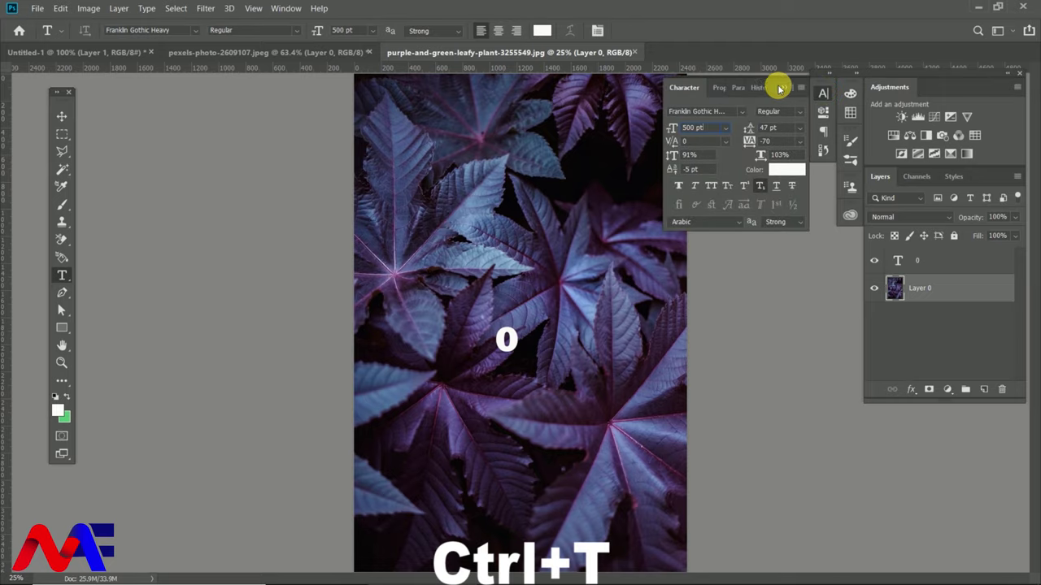
pyautogui.click(782, 88)
pyautogui.scroll(-1, 587, 268)
pyautogui.scroll(2, 582, 305)
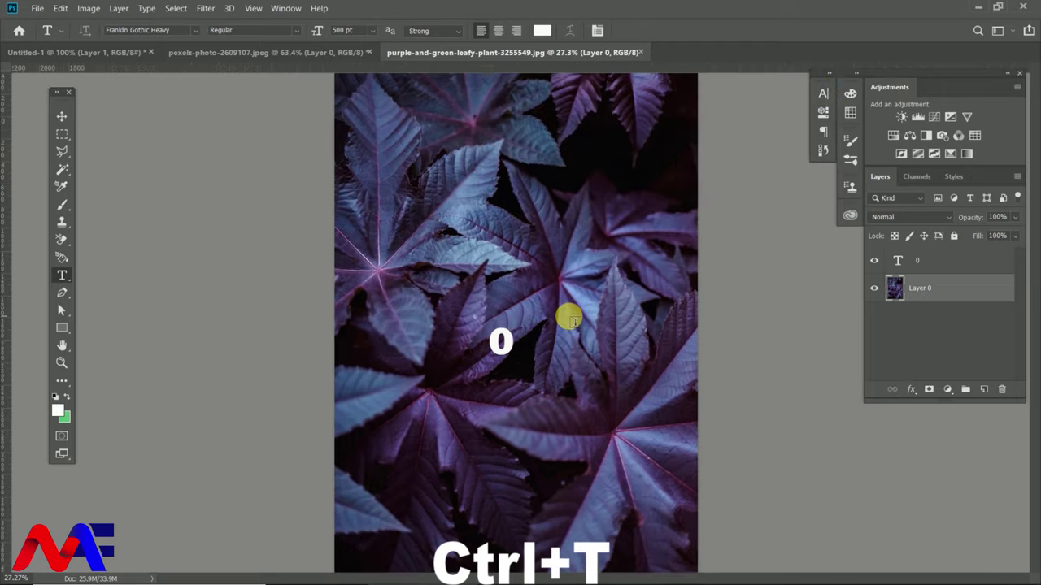
# Scale the 0 text layer up to about 1032% and centre it on the leaf photo
pyautogui.click(921, 258)
pyautogui.hotkey('ctrl', 't')
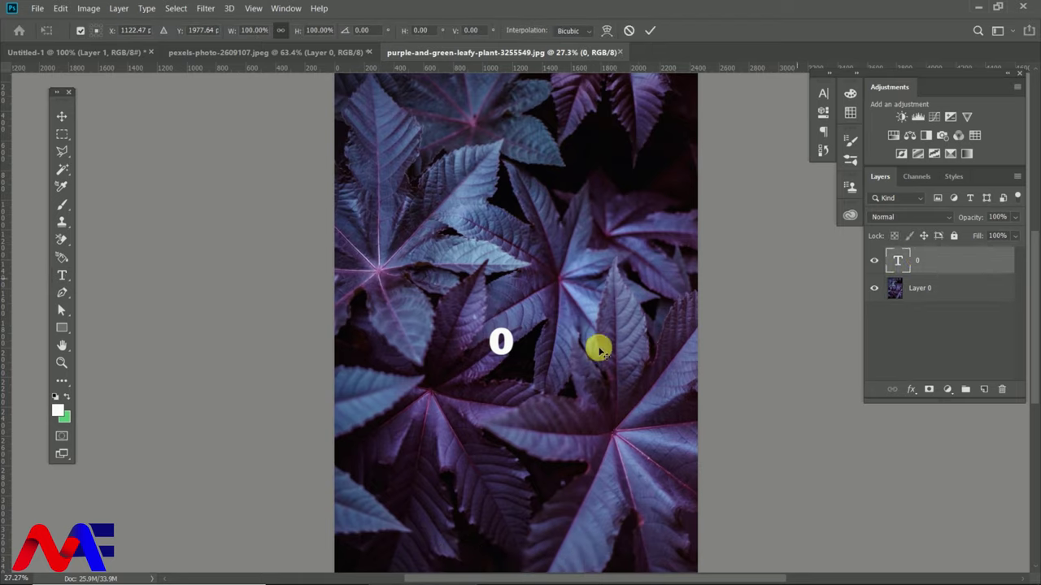
pyautogui.moveTo(512, 321); pyautogui.dragTo(609, 146)
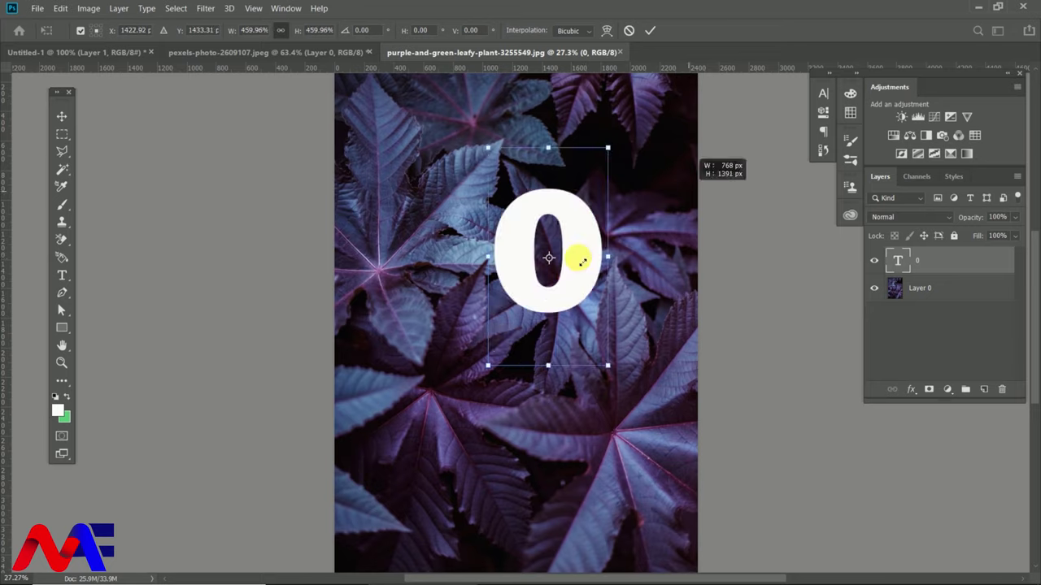
pyautogui.moveTo(506, 330)
pyautogui.mouseDown()
pyautogui.moveTo(523, 378)
pyautogui.moveTo(583, 360)
pyautogui.mouseUp()
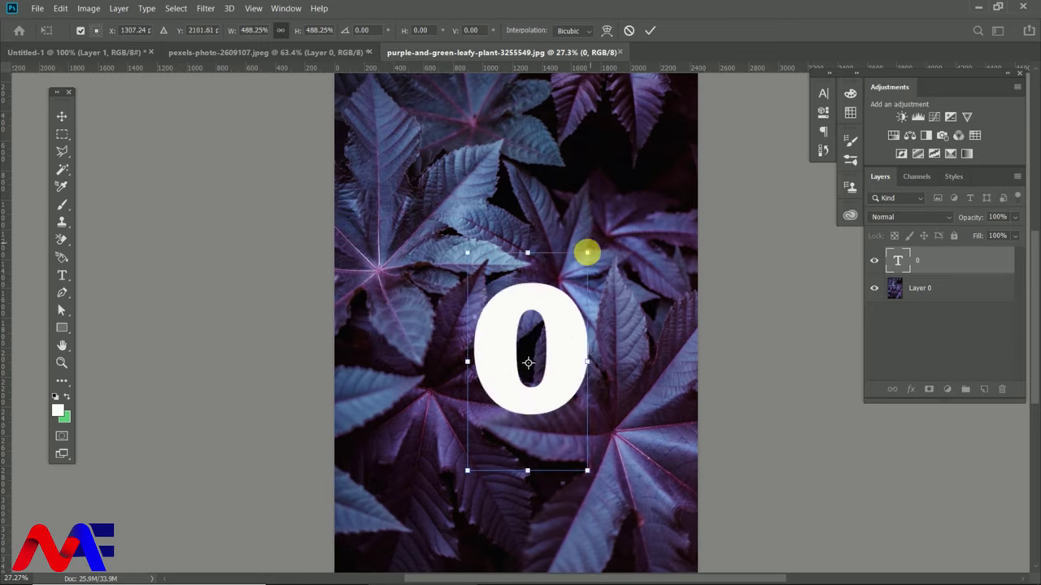
pyautogui.moveTo(592, 253)
pyautogui.mouseDown()
pyautogui.moveTo(716, 149)
pyautogui.moveTo(650, 248)
pyautogui.mouseUp()
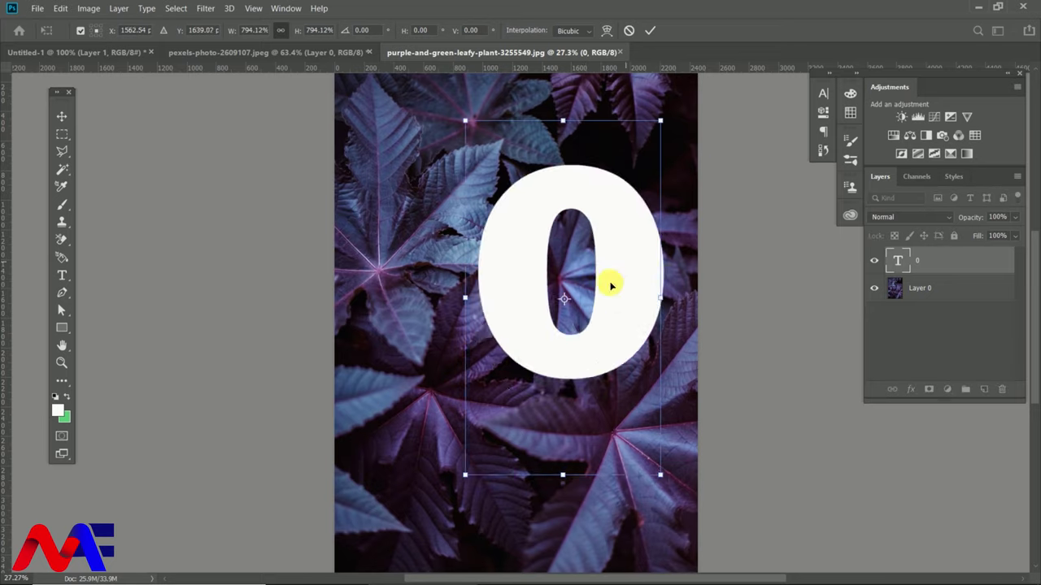
pyautogui.moveTo(608, 281)
pyautogui.mouseDown()
pyautogui.moveTo(540, 364)
pyautogui.moveTo(570, 333)
pyautogui.mouseUp()
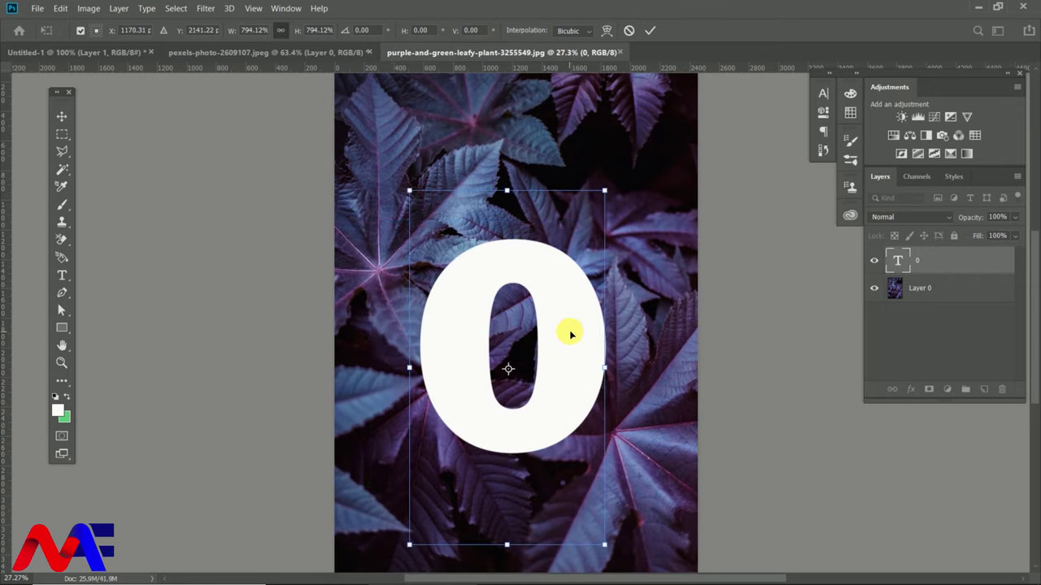
pyautogui.scroll(-2, 592, 236)
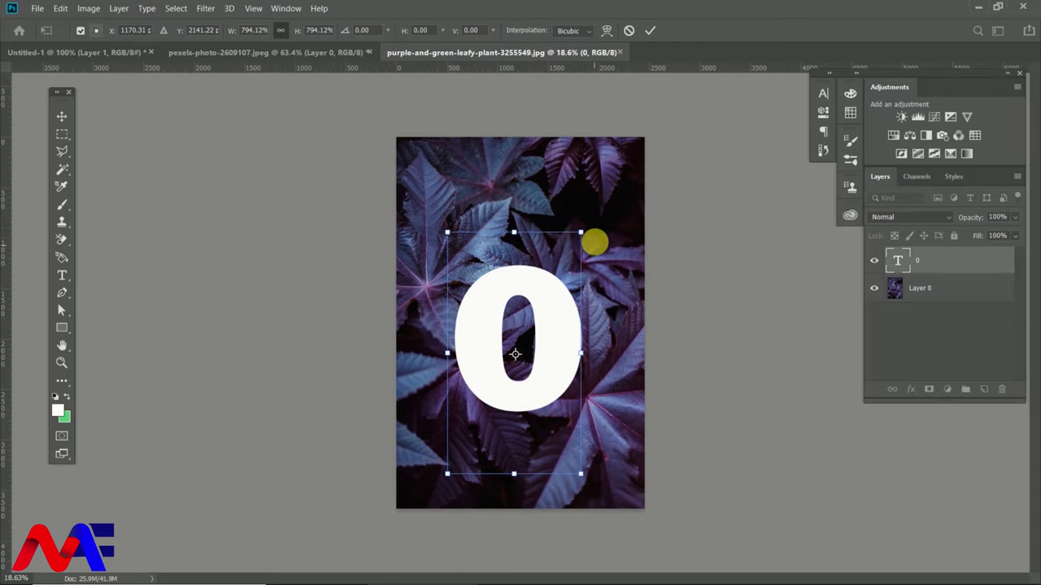
pyautogui.moveTo(580, 233)
pyautogui.mouseDown()
pyautogui.moveTo(611, 265)
pyautogui.moveTo(578, 333)
pyautogui.mouseUp()
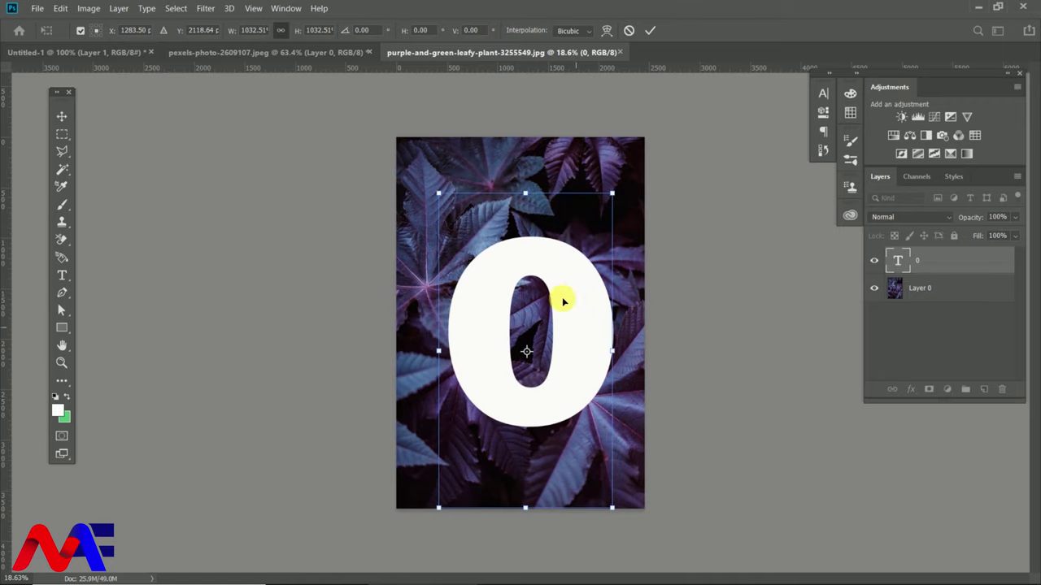
# Commit the 0's scaling, set its layer fill to 43%, and select the leaf photo layer
pyautogui.click(649, 30)
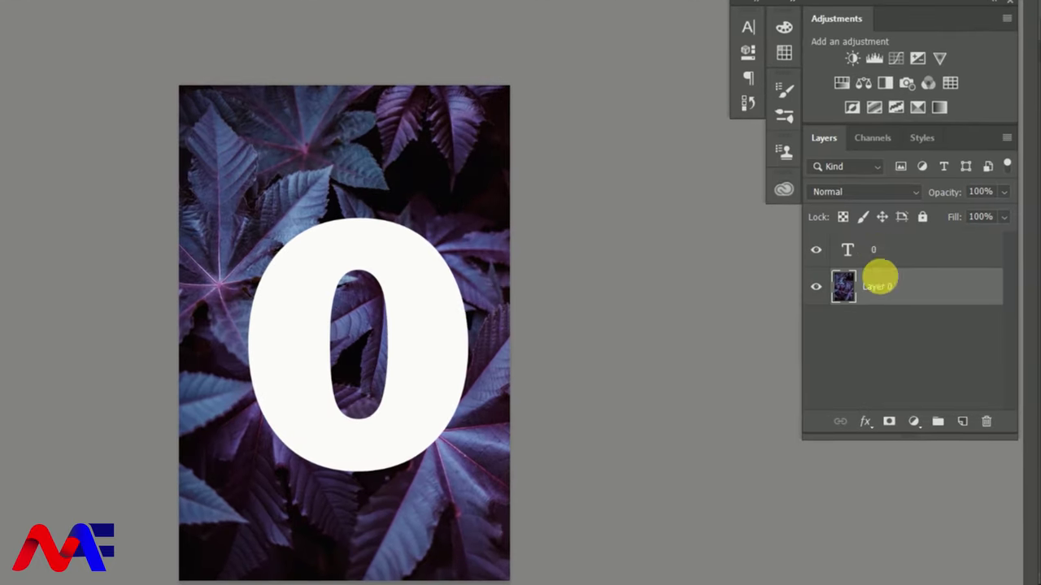
pyautogui.click(1005, 220)
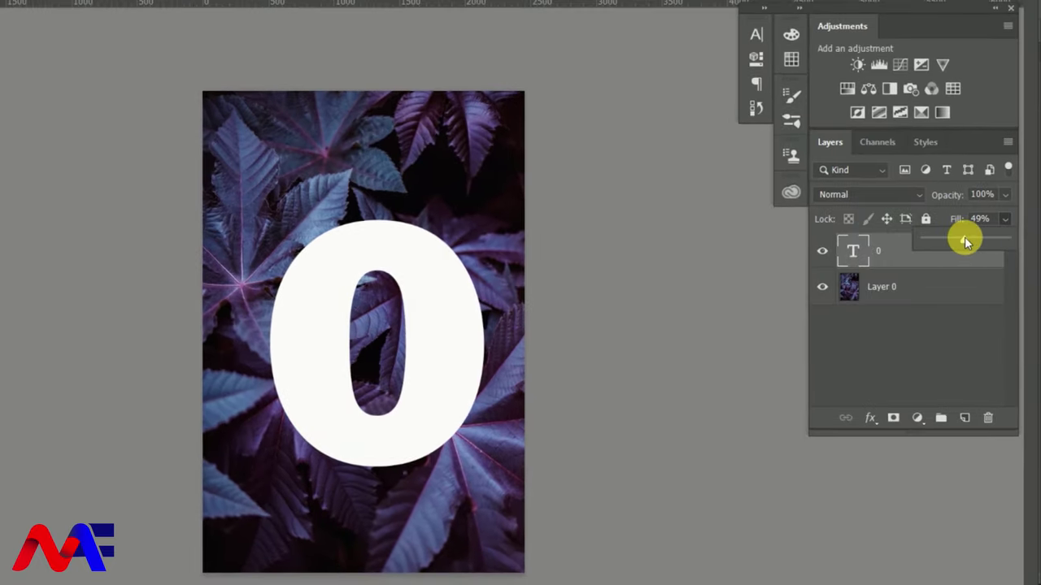
pyautogui.click(961, 237)
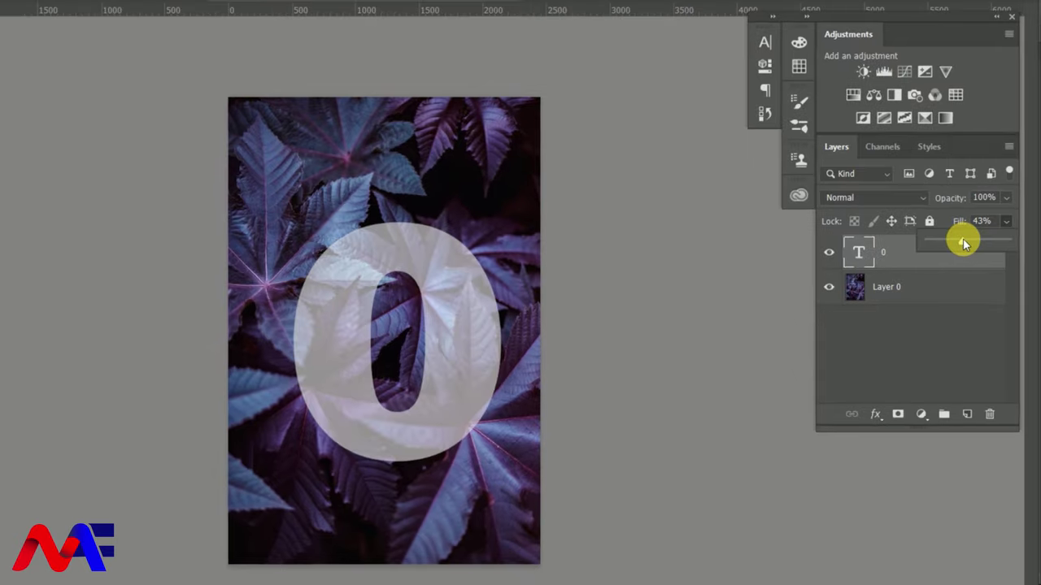
pyautogui.click(864, 290)
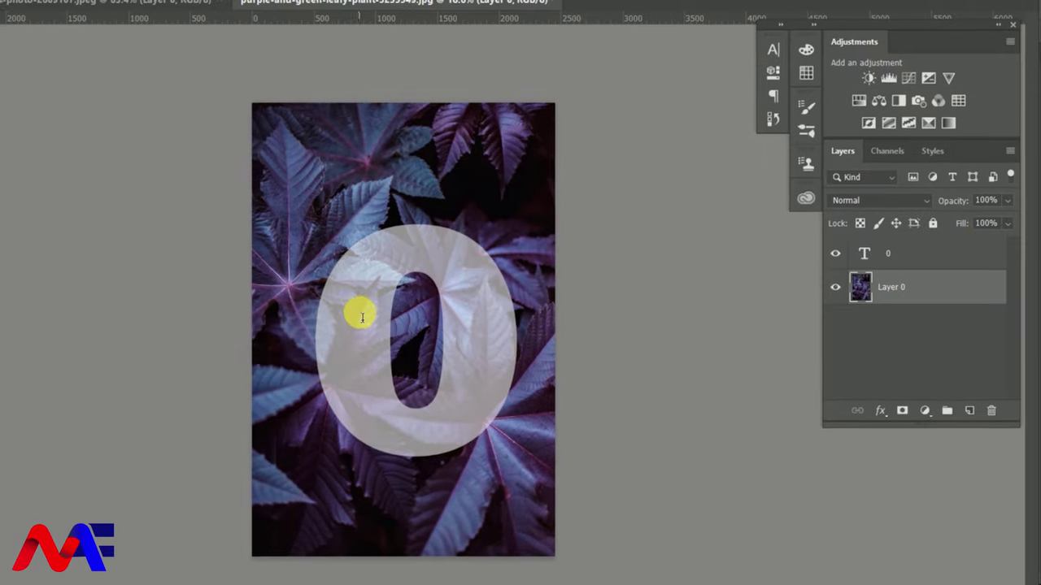
# Switch to the Pen tool and begin tracing the stray leaf's edge with anchor points
pyautogui.press('p')
pyautogui.scroll(3, 372, 314)
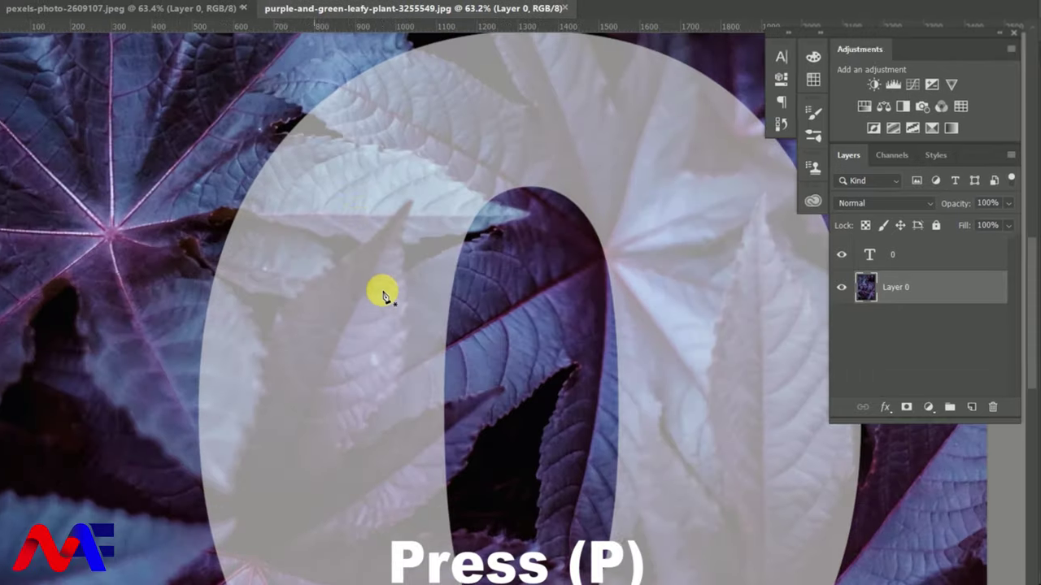
pyautogui.scroll(1, 390, 320)
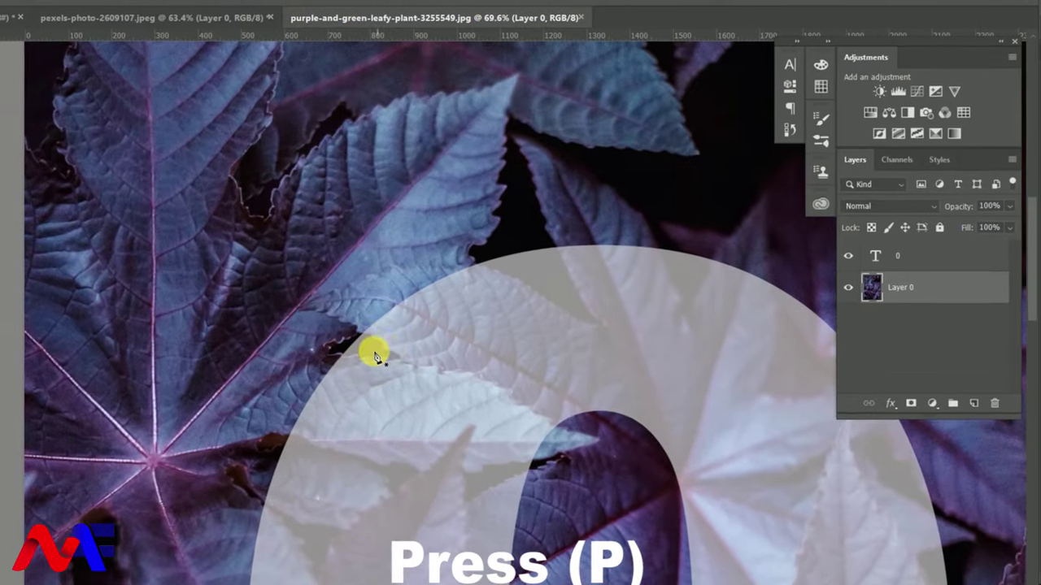
pyautogui.click(432, 369)
pyautogui.click(419, 365)
pyautogui.click(416, 360)
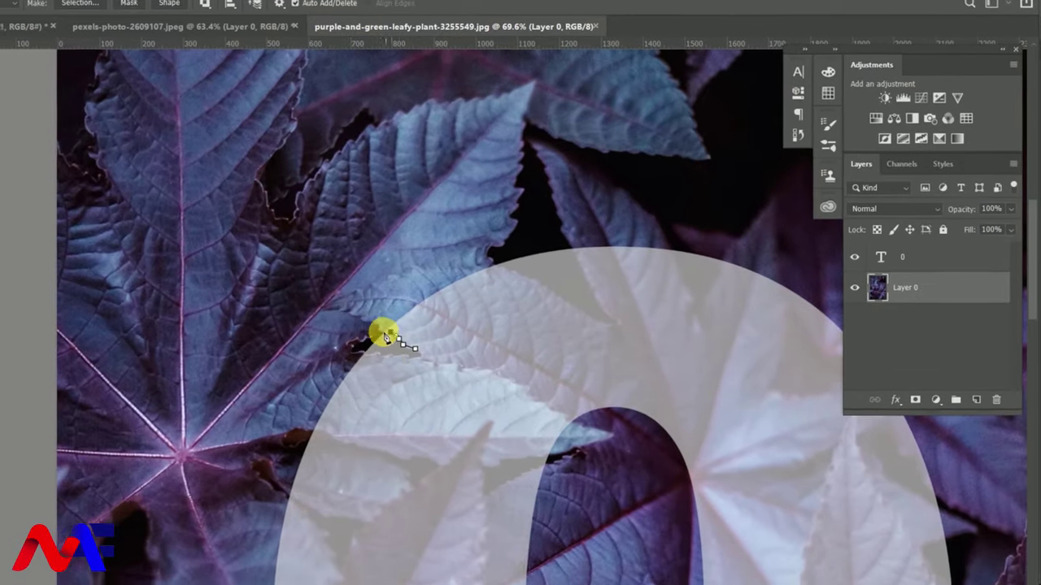
pyautogui.scroll(5, 397, 351)
# Extend the leaf outline up-left, then turn it up-right along the edge
pyautogui.click(390, 326)
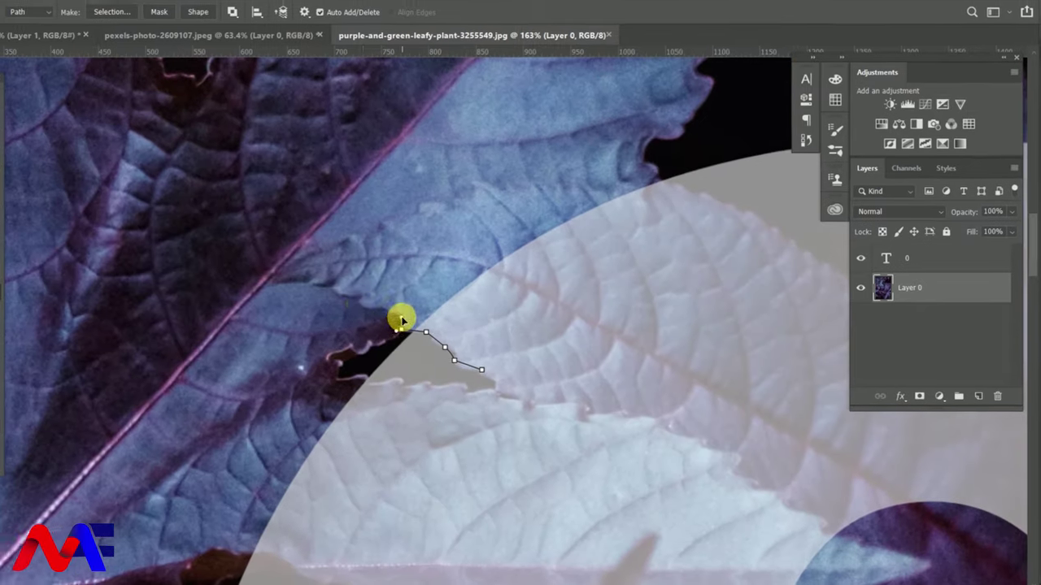
pyautogui.scroll(2, 394, 319)
pyautogui.click(396, 308)
pyautogui.click(356, 293)
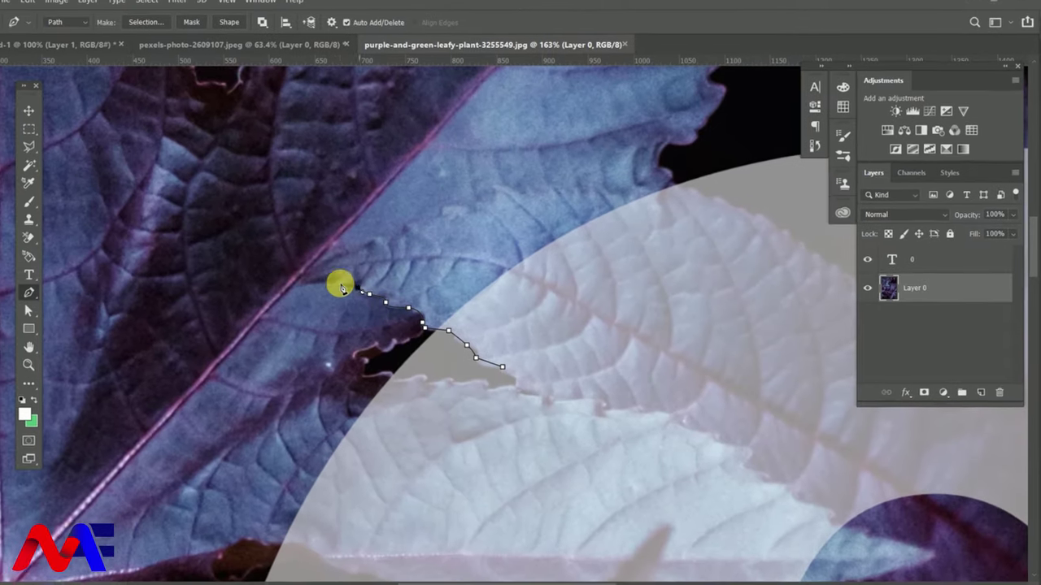
pyautogui.click(324, 282)
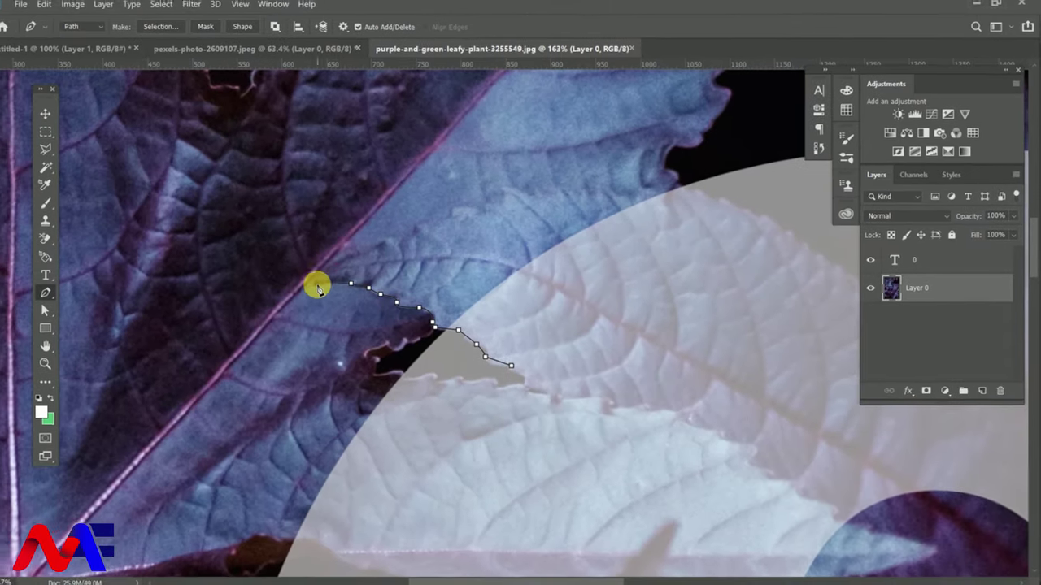
pyautogui.click(315, 265)
pyautogui.click(351, 256)
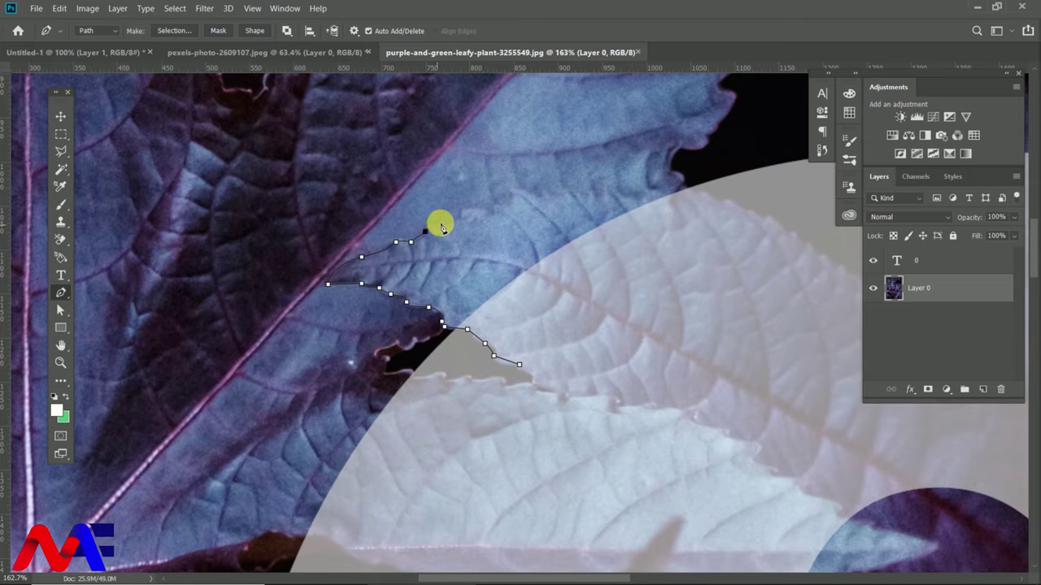
# Run the outline right along the leaf edge to the 0's top edge
pyautogui.click(513, 193)
pyautogui.click(540, 193)
pyautogui.click(581, 193)
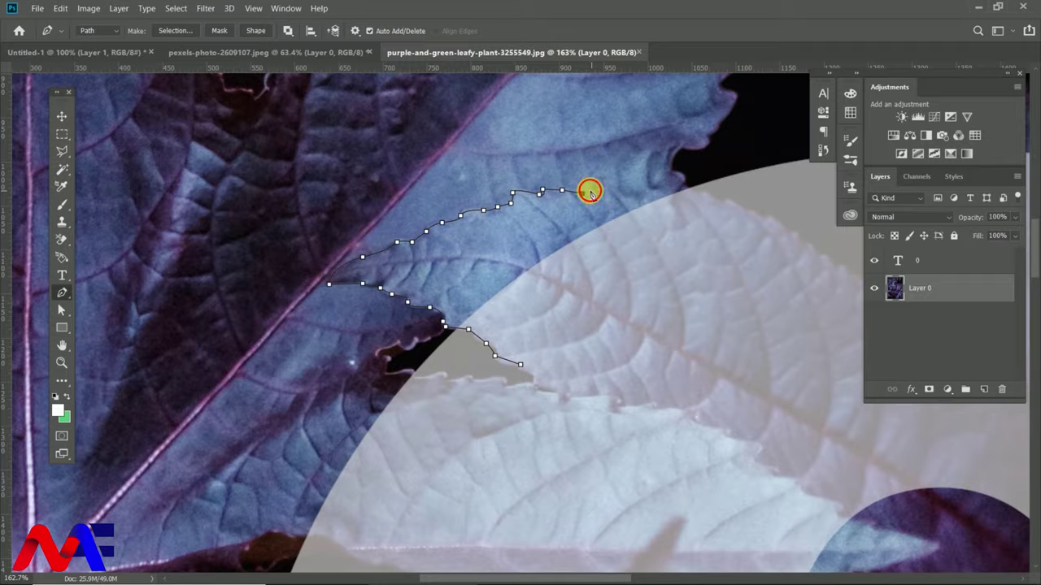
pyautogui.scroll(2, 622, 195)
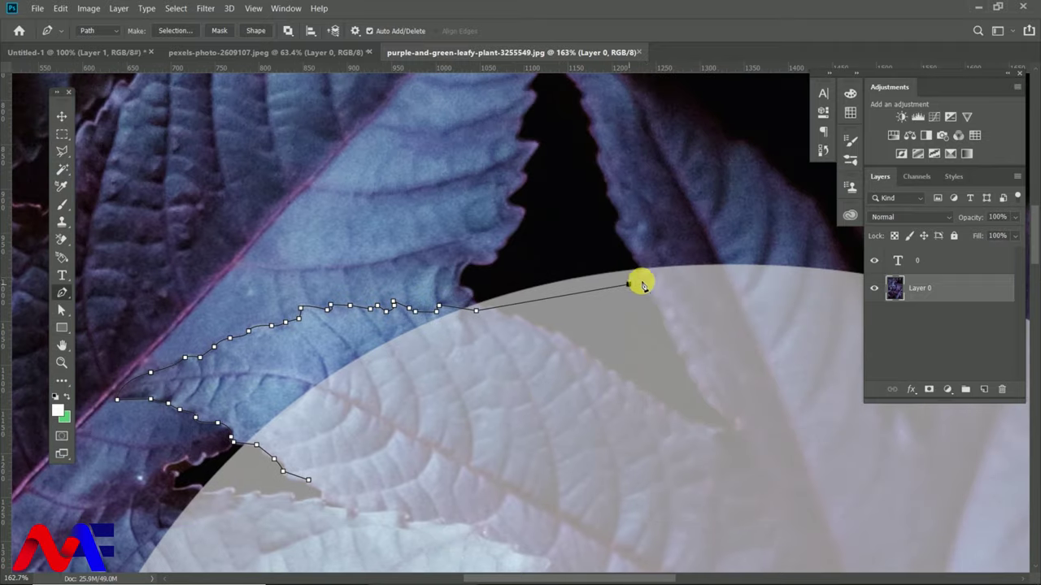
pyautogui.click(629, 284)
# Trace up the dark leaf edge and on up the next leaf's edge
pyautogui.click(627, 242)
pyautogui.click(613, 209)
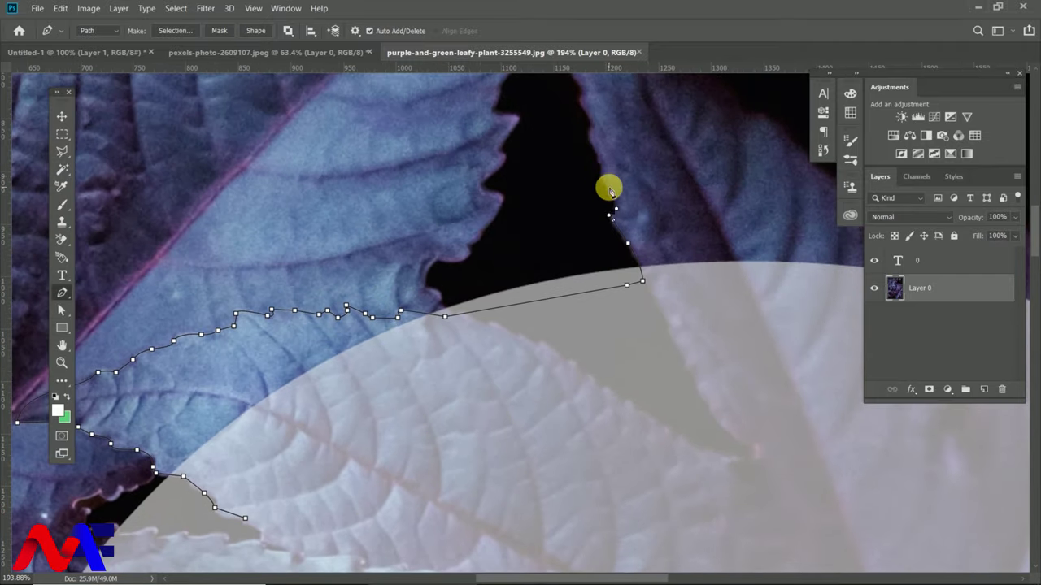
pyautogui.click(601, 163)
pyautogui.click(592, 135)
pyautogui.click(583, 92)
pyautogui.scroll(5, 580, 91)
# Bring the path to the leaf tip and curve it along the leaf's upper edge
pyautogui.click(573, 272)
pyautogui.click(570, 247)
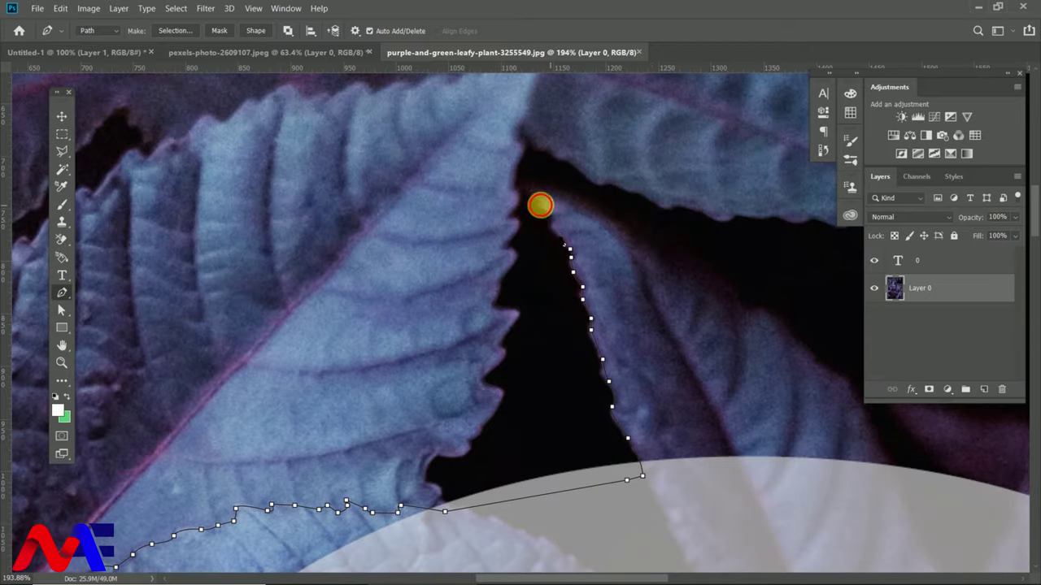
pyautogui.click(540, 205)
pyautogui.moveTo(524, 181); pyautogui.dragTo(559, 162)
# Trace down the right leaf's curved edge and bring the outline back to the 0
pyautogui.click(726, 275)
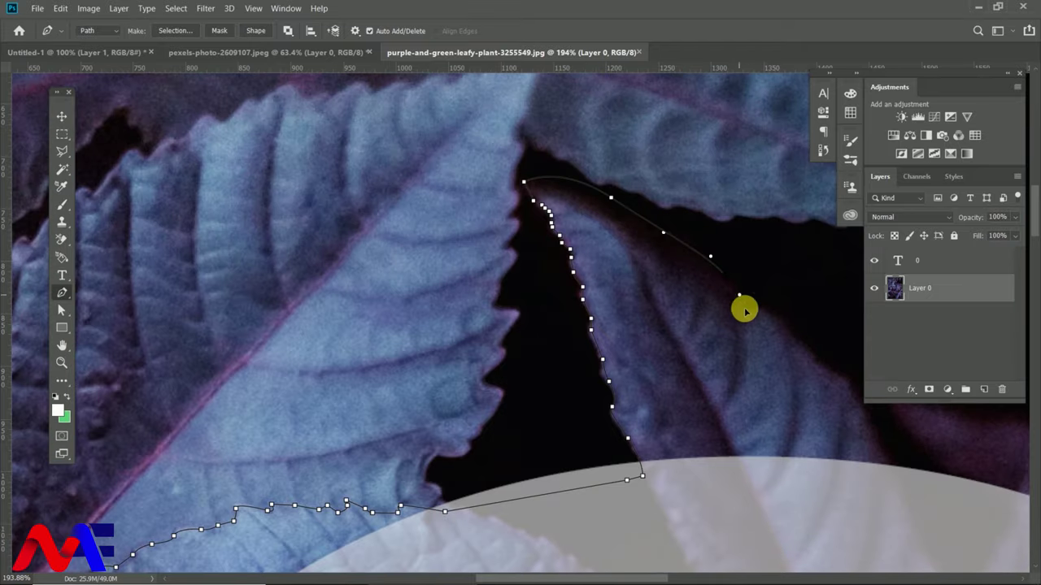
pyautogui.click(800, 339)
pyautogui.click(848, 379)
pyautogui.moveTo(860, 408); pyautogui.dragTo(593, 350)
pyautogui.click(607, 379)
pyautogui.scroll(-5, 618, 410)
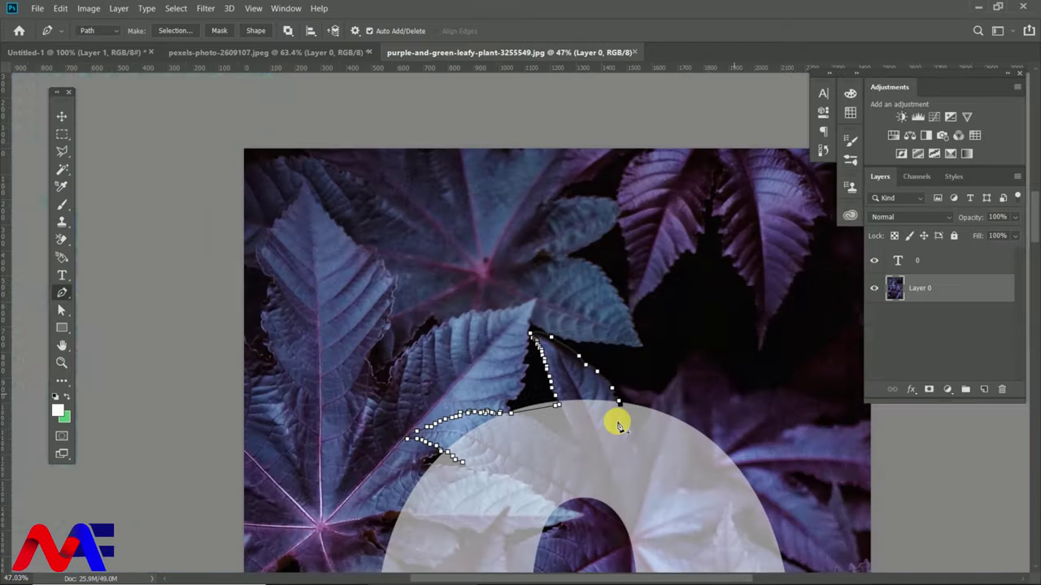
pyautogui.scroll(5, 657, 276)
# Follow the 0's top to the right-hand leaf and close the outline across the top
pyautogui.click(641, 265)
pyautogui.click(660, 236)
pyautogui.click(670, 227)
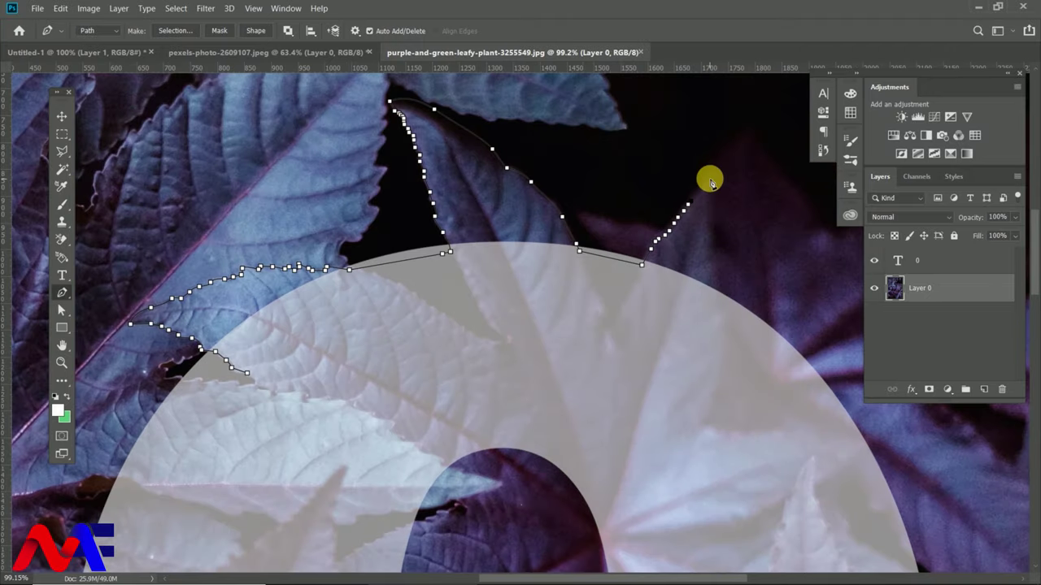
pyautogui.scroll(-4, 710, 183)
pyautogui.scroll(3, 712, 203)
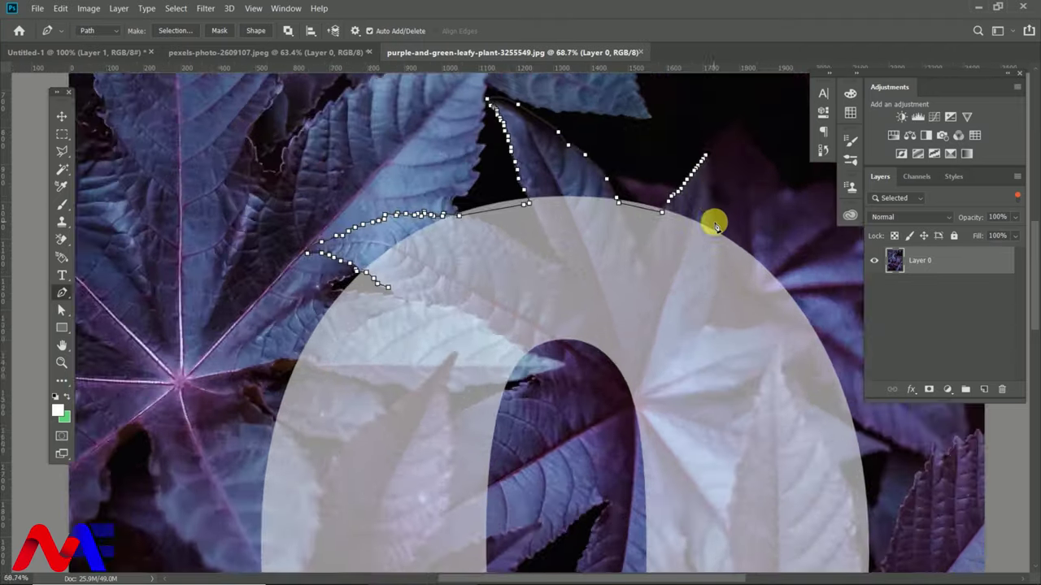
pyautogui.click(708, 284)
pyautogui.click(382, 284)
# Begin a freehand outline along the leaf to the right of the 0
pyautogui.scroll(-3, 476, 372)
pyautogui.scroll(-2, 504, 341)
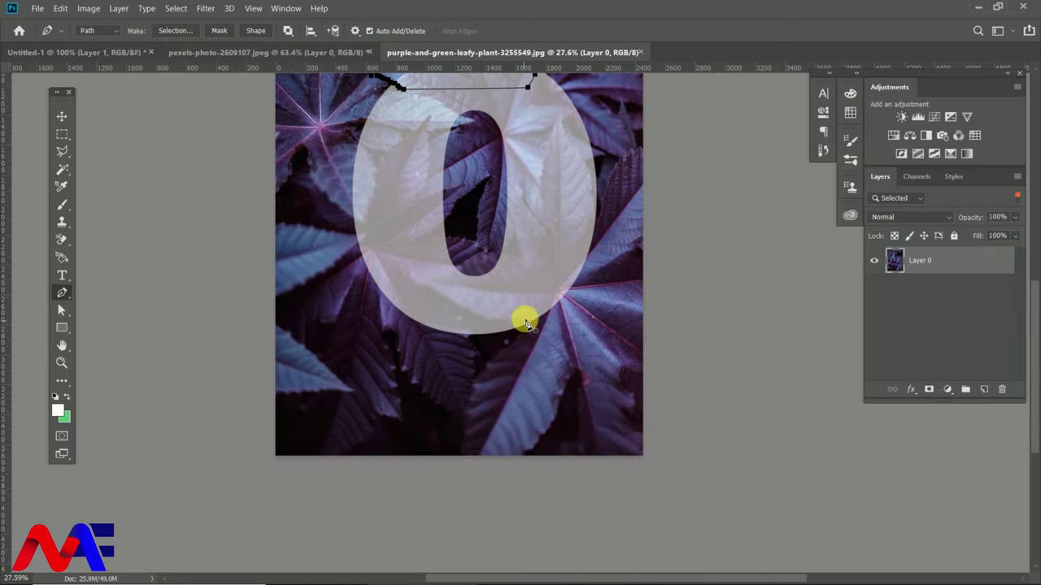
pyautogui.scroll(2, 566, 300)
pyautogui.moveTo(599, 180)
pyautogui.mouseDown()
pyautogui.moveTo(639, 116)
pyautogui.moveTo(657, 167)
pyautogui.mouseUp()
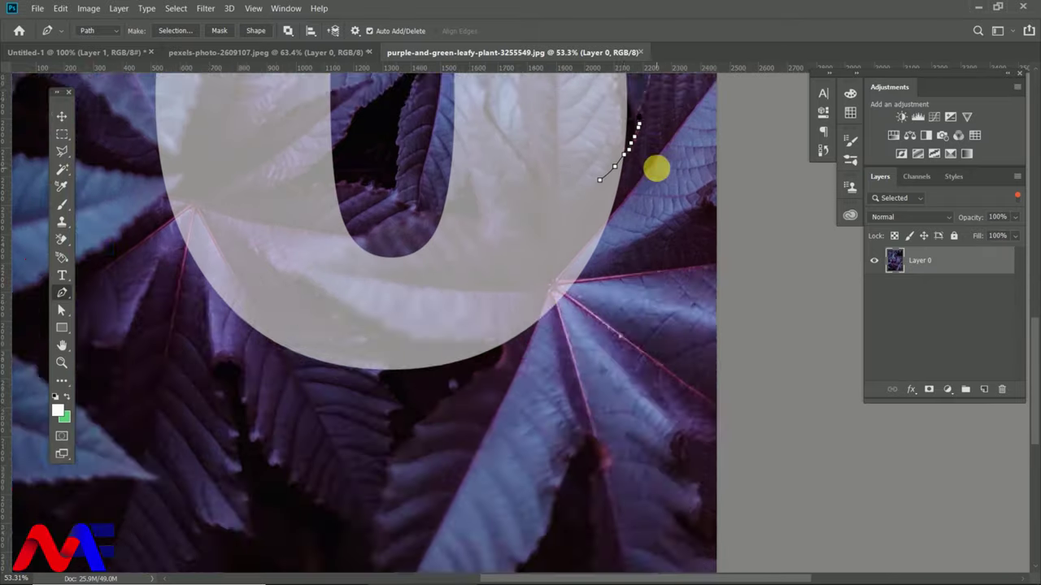
pyautogui.scroll(3, 655, 171)
# Reset the Layers filter to Kind and zoom in on the leaf edge beside the 0
pyautogui.click(899, 198)
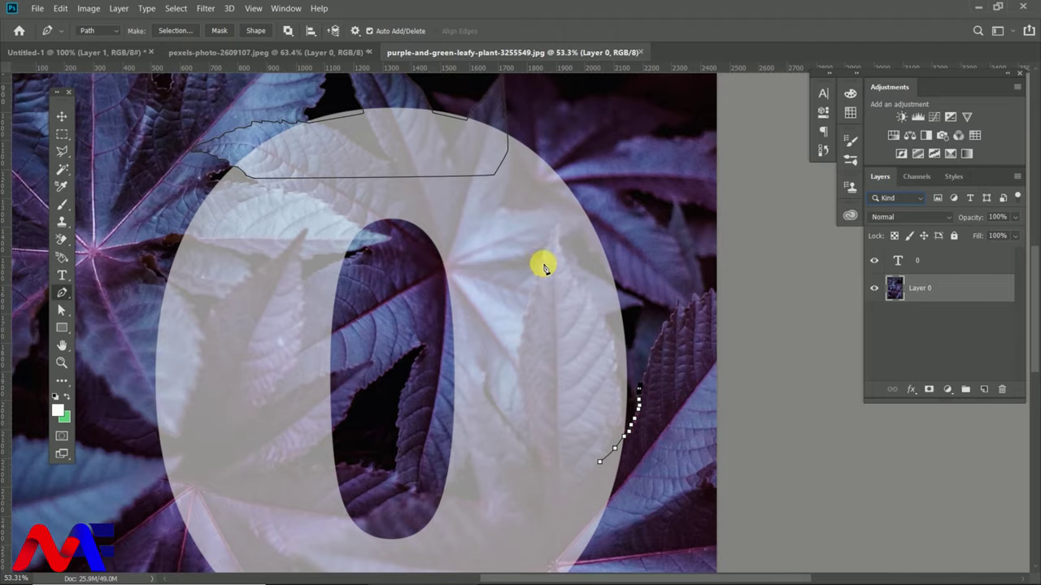
pyautogui.hotkey('ctrl', '-')
pyautogui.hotkey('ctrl', '-')
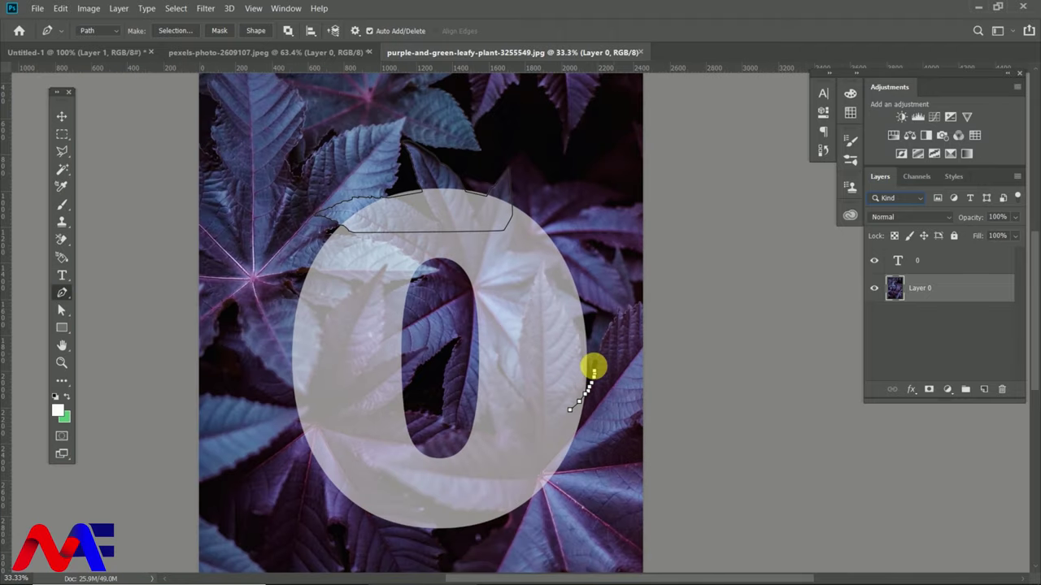
pyautogui.hotkey('ctrl', '+')
pyautogui.hotkey('ctrl', '+')
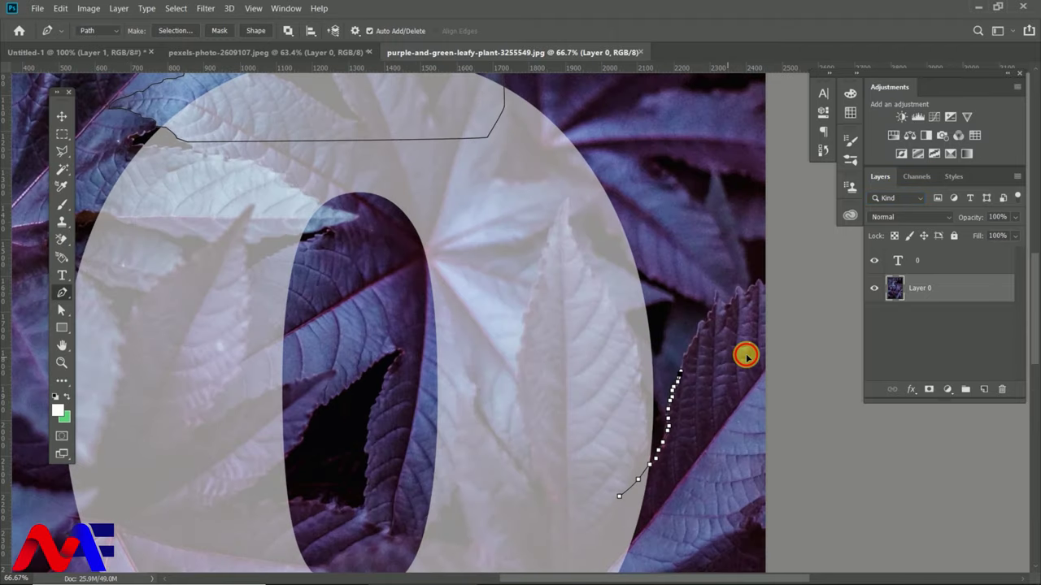
pyautogui.scroll(-1, 726, 448)
pyautogui.scroll(-4, 723, 407)
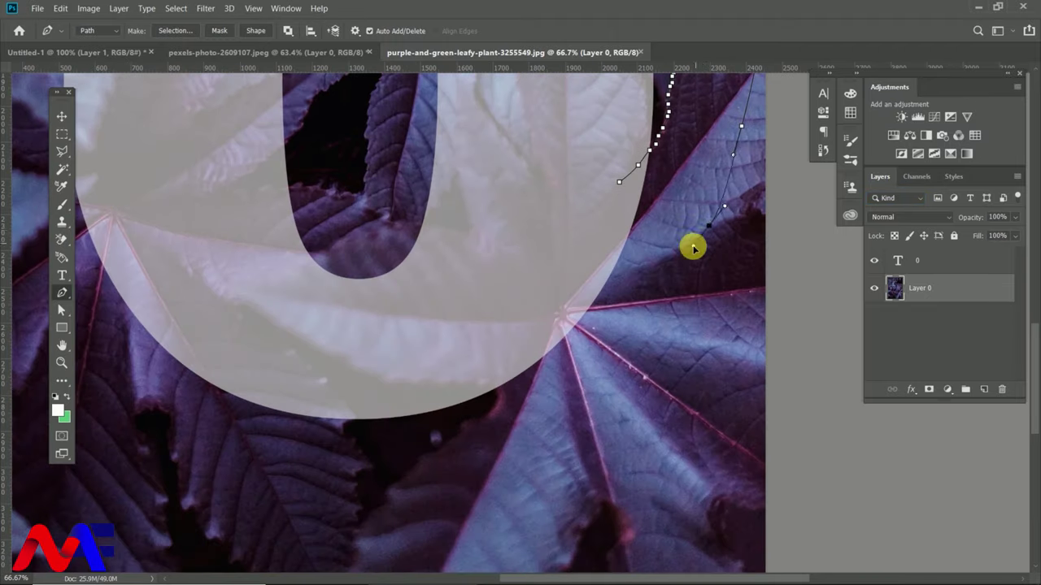
pyautogui.scroll(-3, 743, 288)
pyautogui.scroll(4, 618, 280)
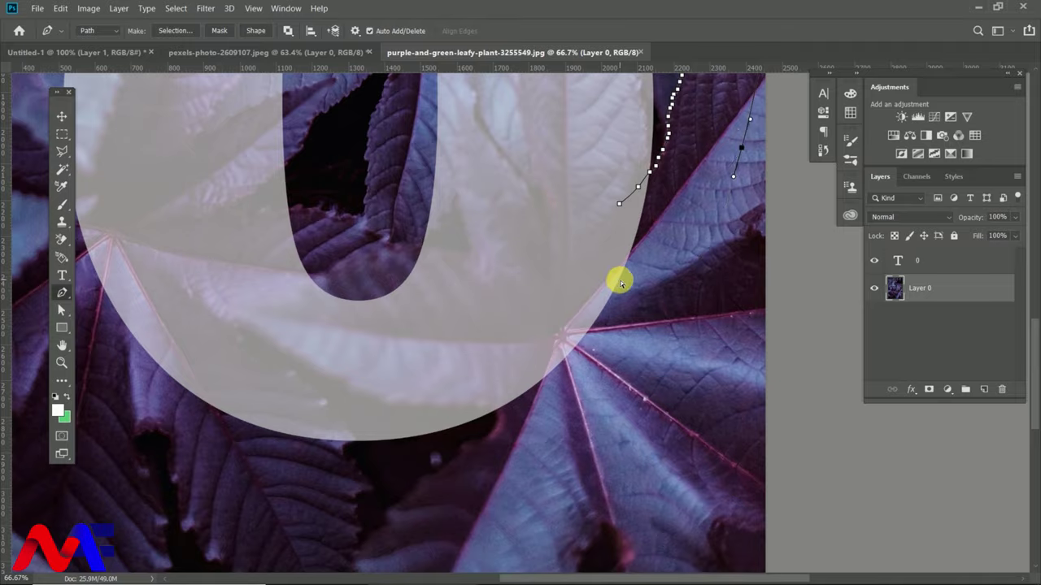
# Outline the leaf inside the 0's lower hole with the Magnetic Freeform Pen
pyautogui.scroll(-3, 599, 283)
pyautogui.scroll(-1, 553, 297)
pyautogui.scroll(-1, 572, 309)
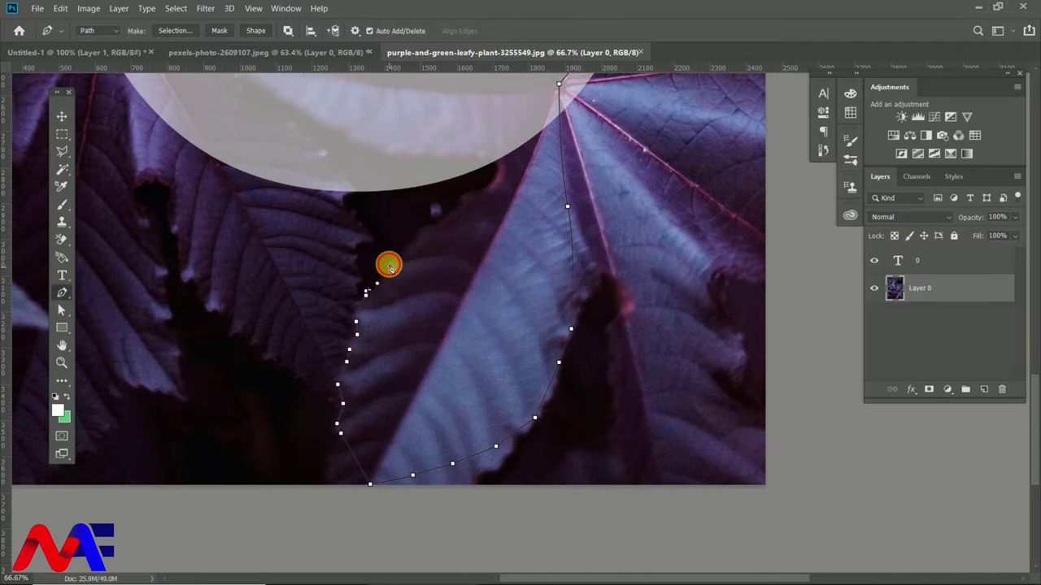
pyautogui.scroll(3, 499, 172)
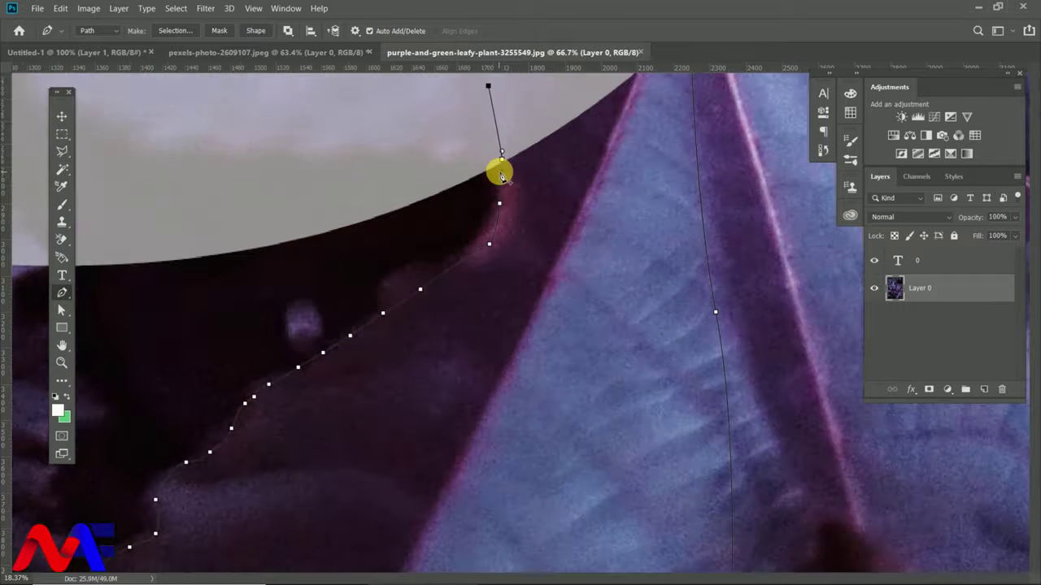
pyautogui.scroll(-5, 587, 388)
pyautogui.scroll(2, 457, 365)
pyautogui.scroll(2, 506, 302)
pyautogui.scroll(2, 471, 179)
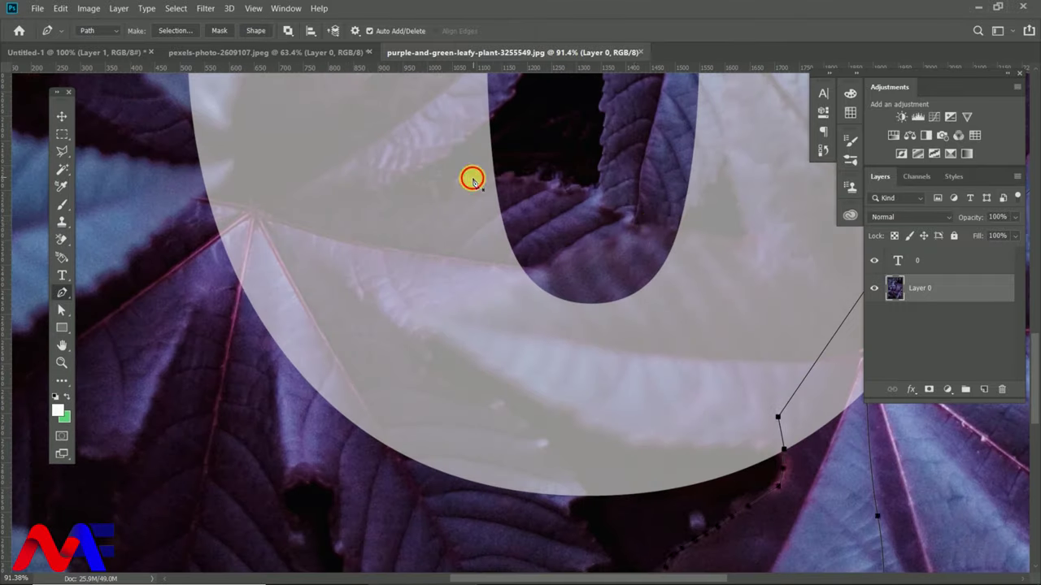
pyautogui.click(472, 179)
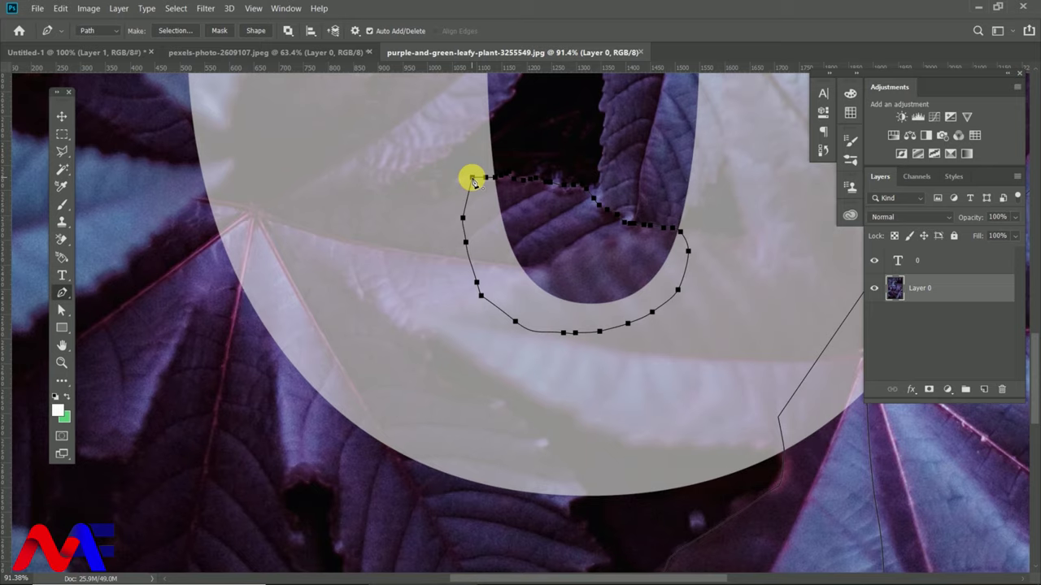
# Convert the traced leaf paths to a selection and copy those leaves onto new Layer 1
pyautogui.hotkey('ctrl', 'Return')
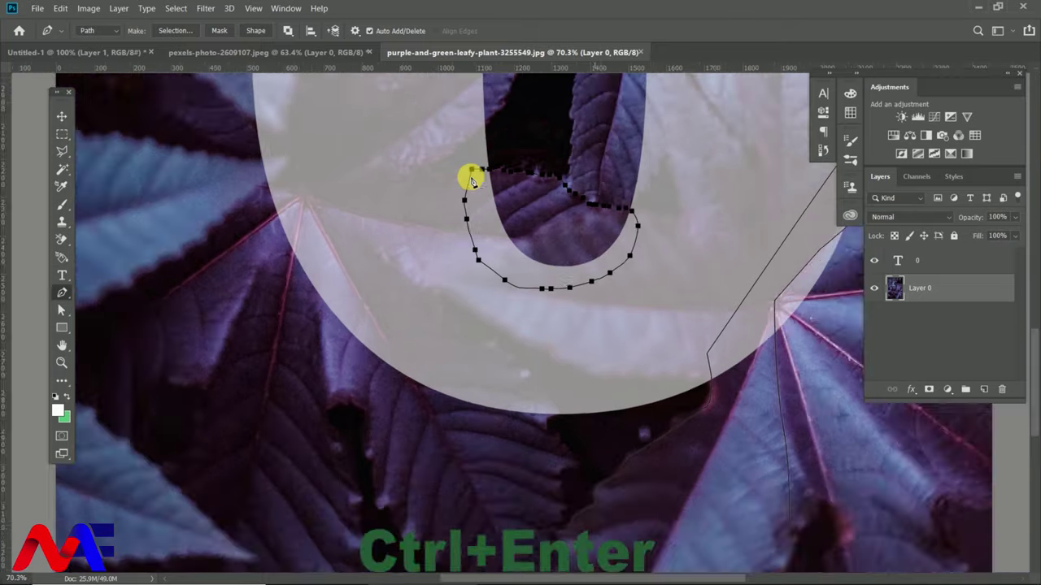
pyautogui.scroll(-5, 471, 179)
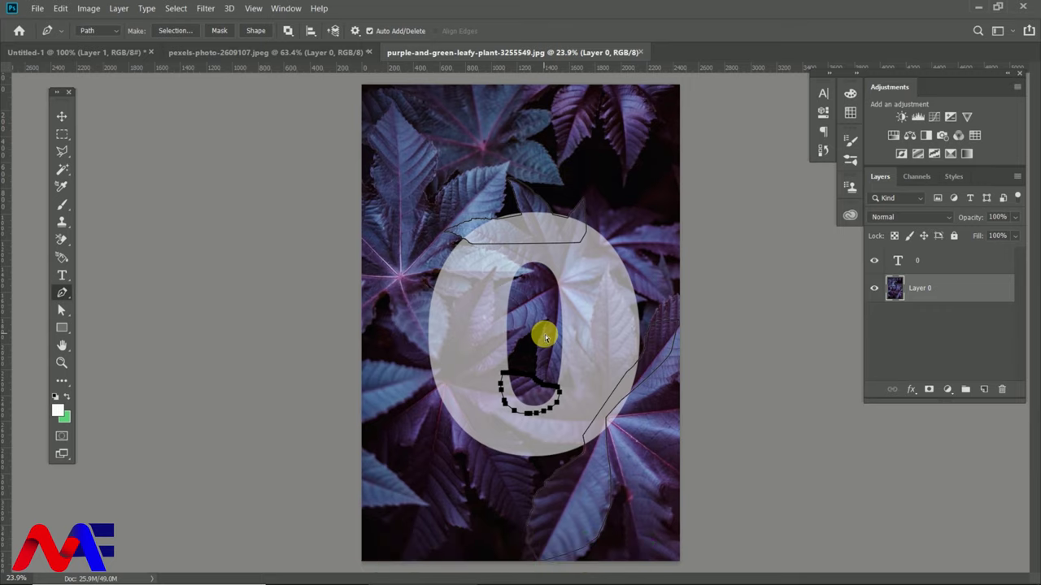
pyautogui.hotkey('ctrl', 'j')
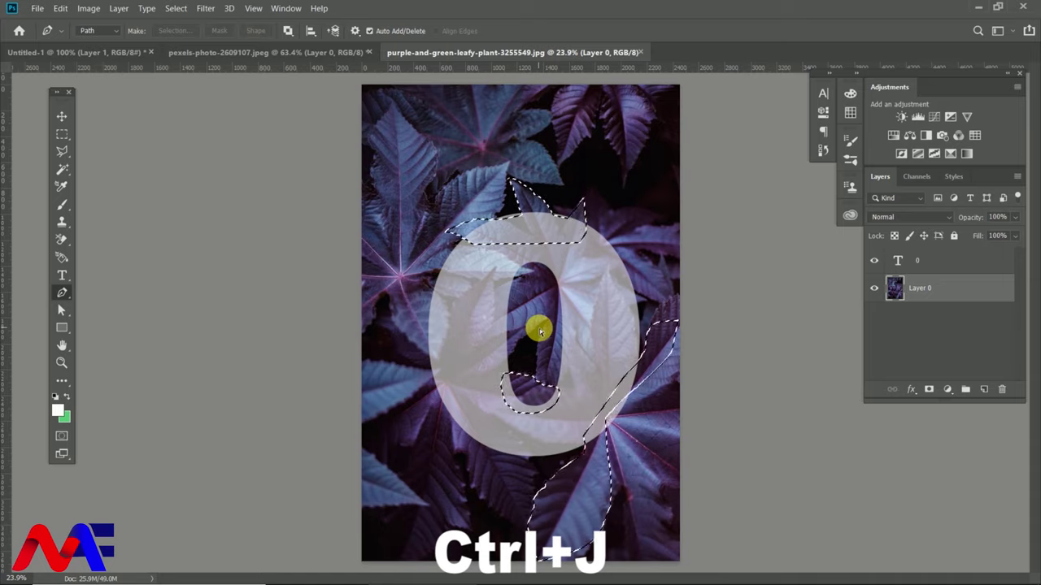
pyautogui.hotkey('ctrl', 'j')
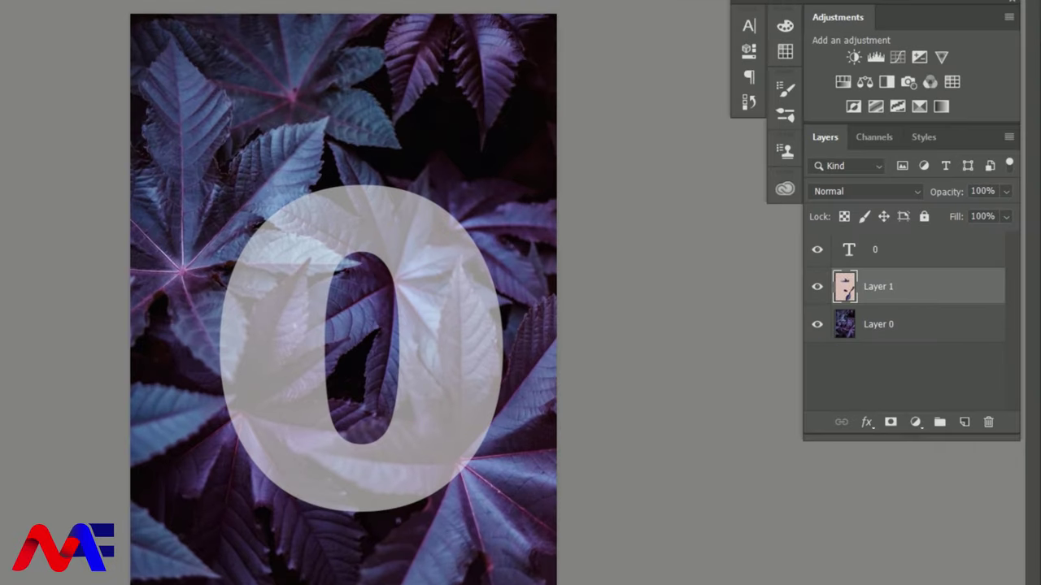
# Move the leaf photo layer above the 0 text and load the 0's outline as a selection
pyautogui.hotkey('ctrl', 't')
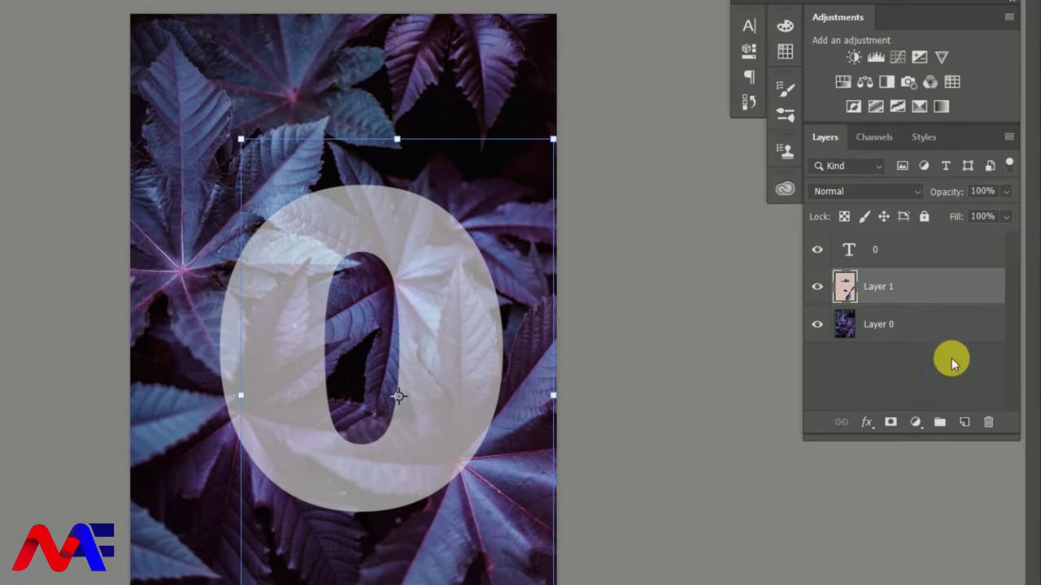
pyautogui.moveTo(873, 327)
pyautogui.mouseDown()
pyautogui.moveTo(882, 246)
pyautogui.moveTo(869, 236)
pyautogui.mouseUp()
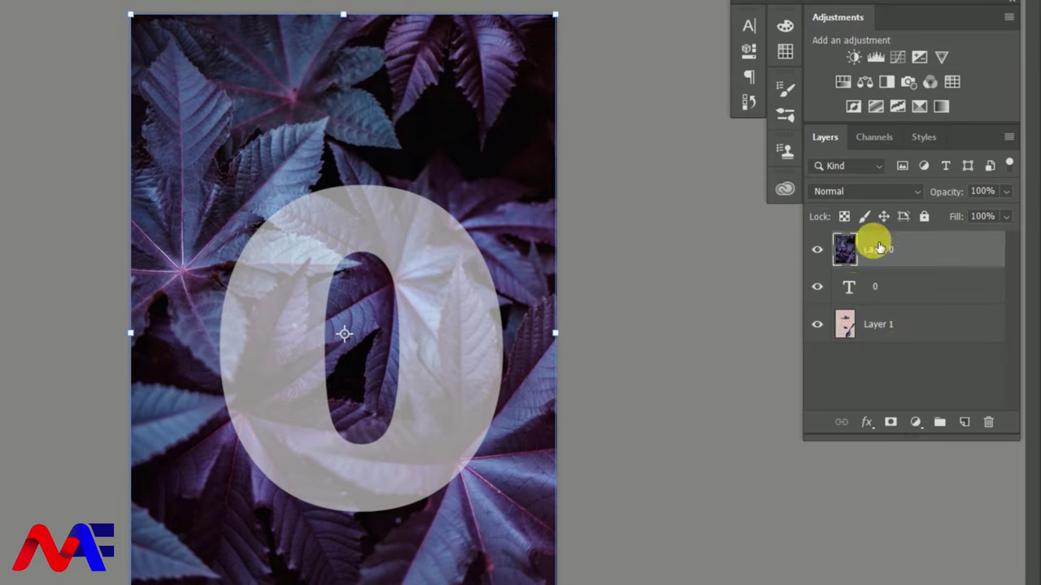
pyautogui.click(858, 297)
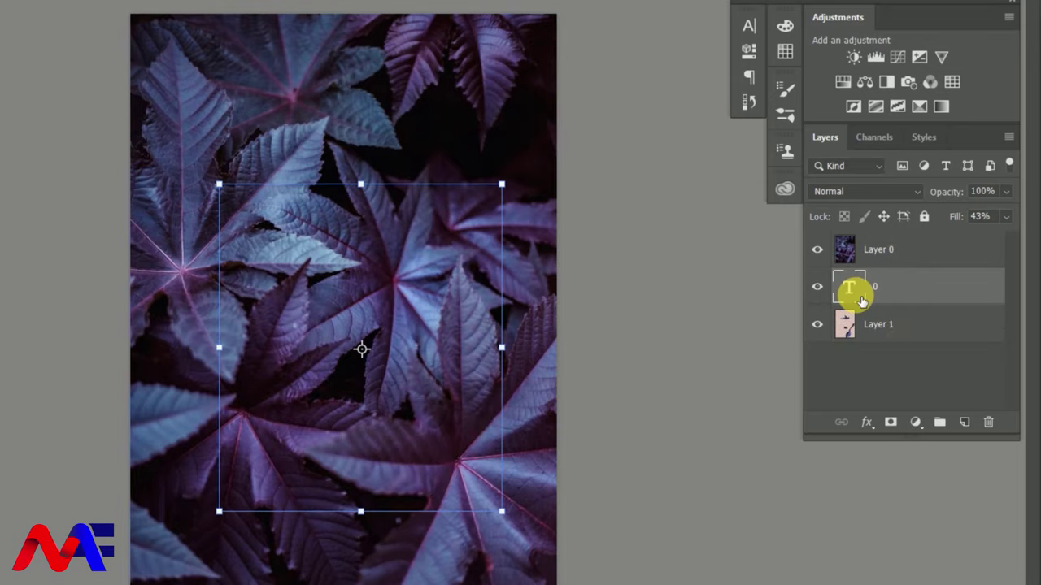
pyautogui.keyDown('ctrl'); pyautogui.click(861, 299); pyautogui.keyUp('ctrl')
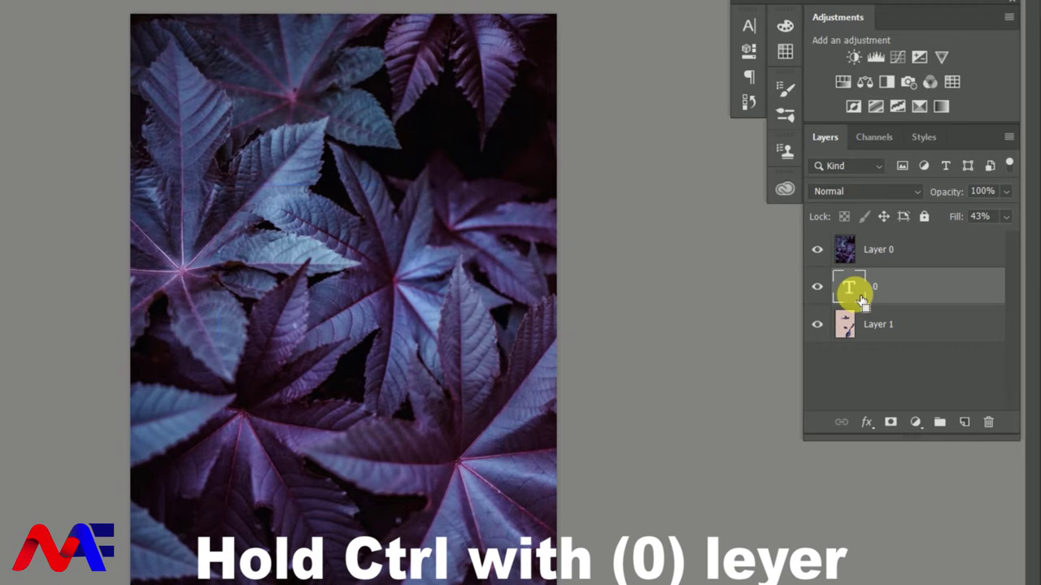
pyautogui.keyDown('ctrl'); pyautogui.click(860, 299); pyautogui.keyUp('ctrl')
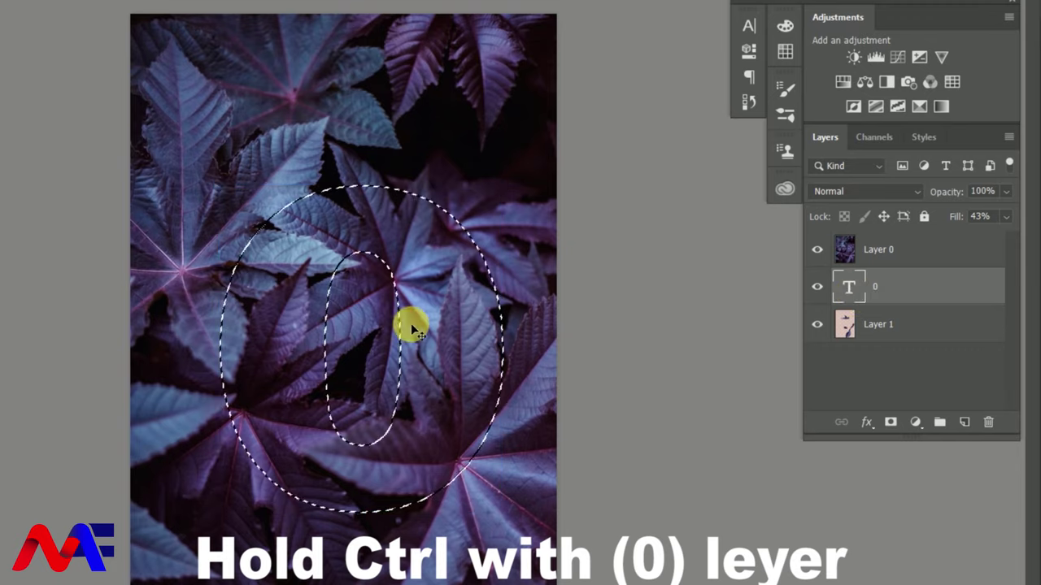
# Make Layer 0, the purple leaf photo, the active layer
pyautogui.click(898, 258)
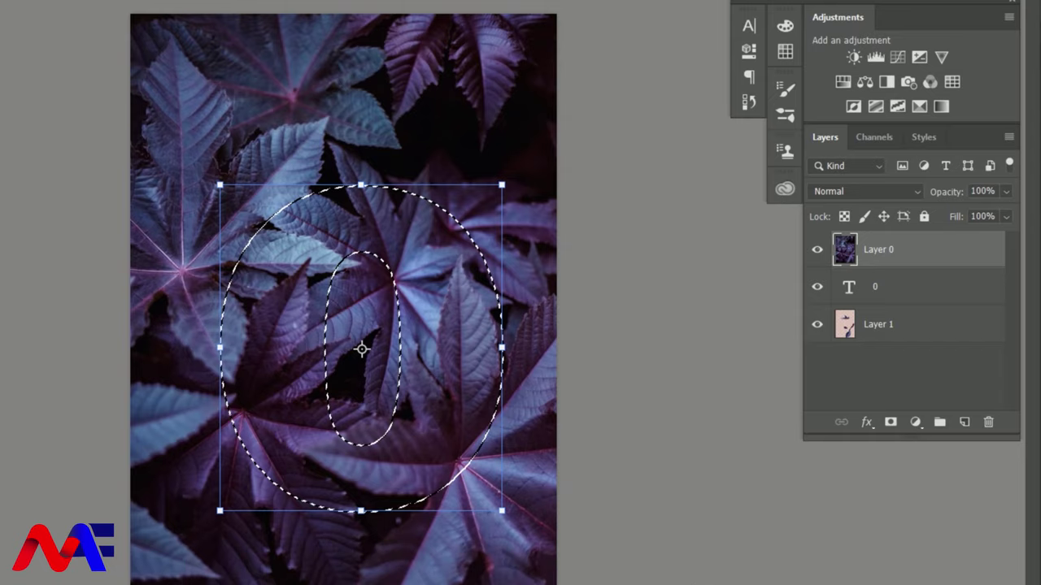
# Clip the leaf photo into the 0 with Ctrl+Alt+G and raise the 0 layer's fill to 100%
pyautogui.hotkey('ctrl', 'alt', 'g')
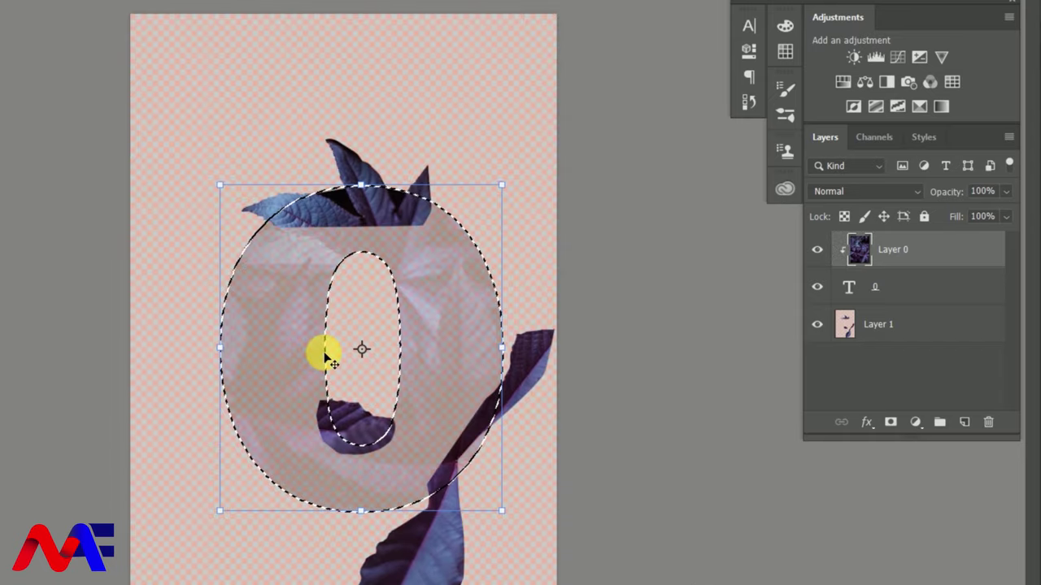
pyautogui.click(878, 284)
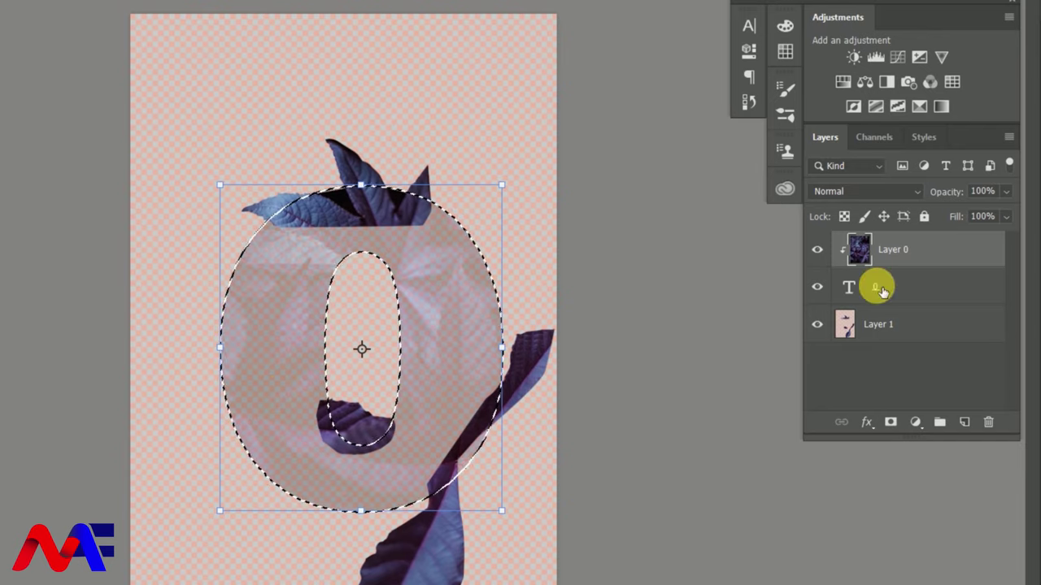
pyautogui.hotkey('shift', '4')
pyautogui.hotkey('shift', '3')
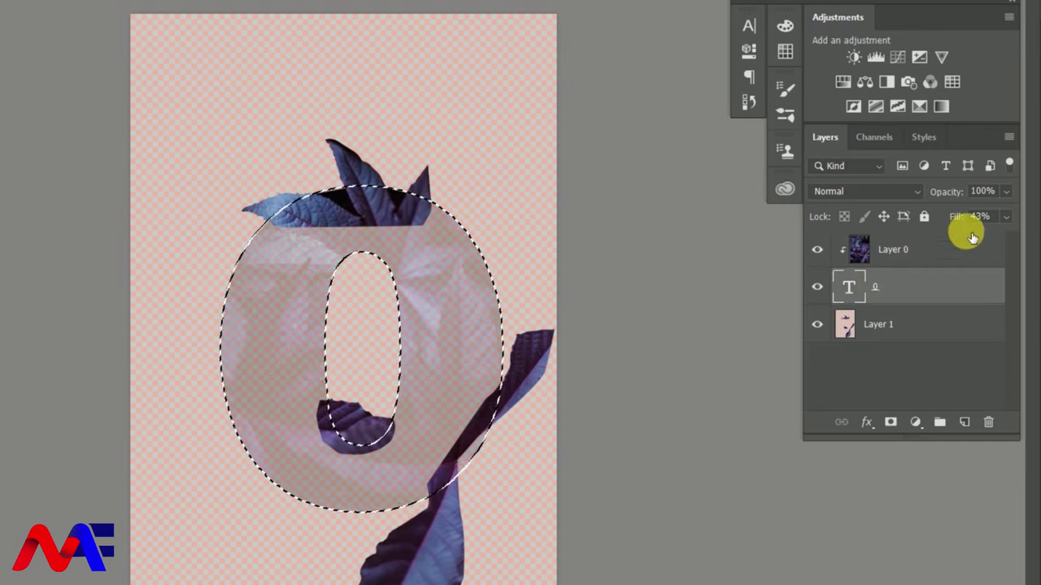
pyautogui.click(1006, 217)
pyautogui.moveTo(965, 239); pyautogui.dragTo(1023, 240)
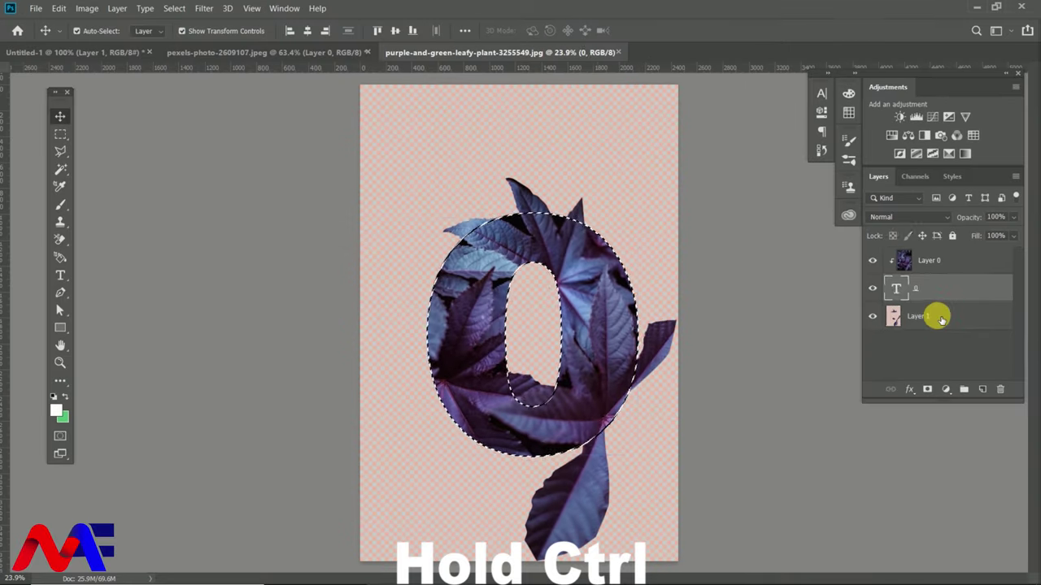
# Merge Layer 1, the 0 text and the leaf photo into one layer, then deselect
pyautogui.click(939, 317)
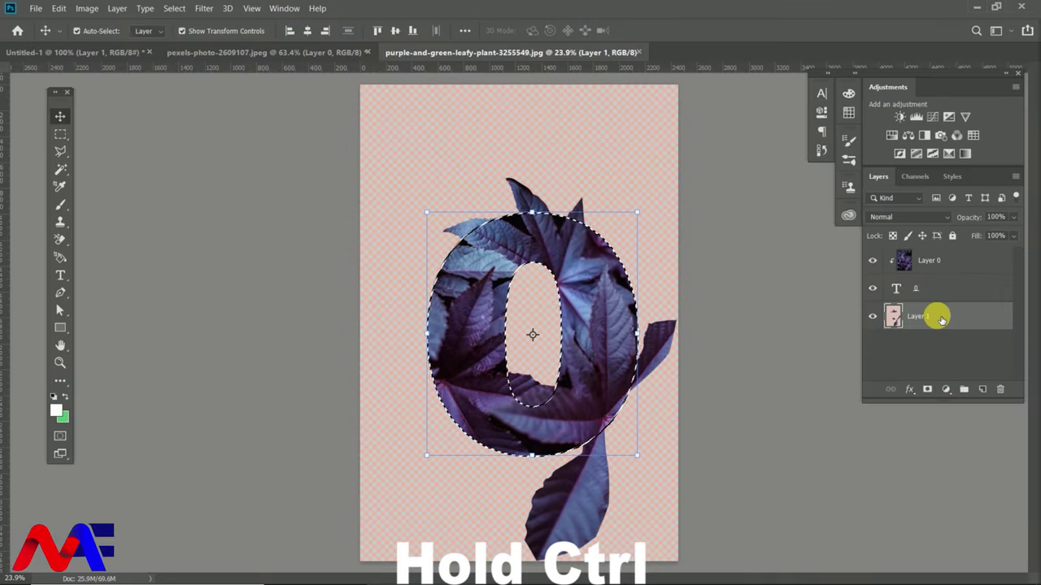
pyautogui.press('ctrl')
pyautogui.keyDown('ctrl'); pyautogui.click(929, 291); pyautogui.keyUp('ctrl')
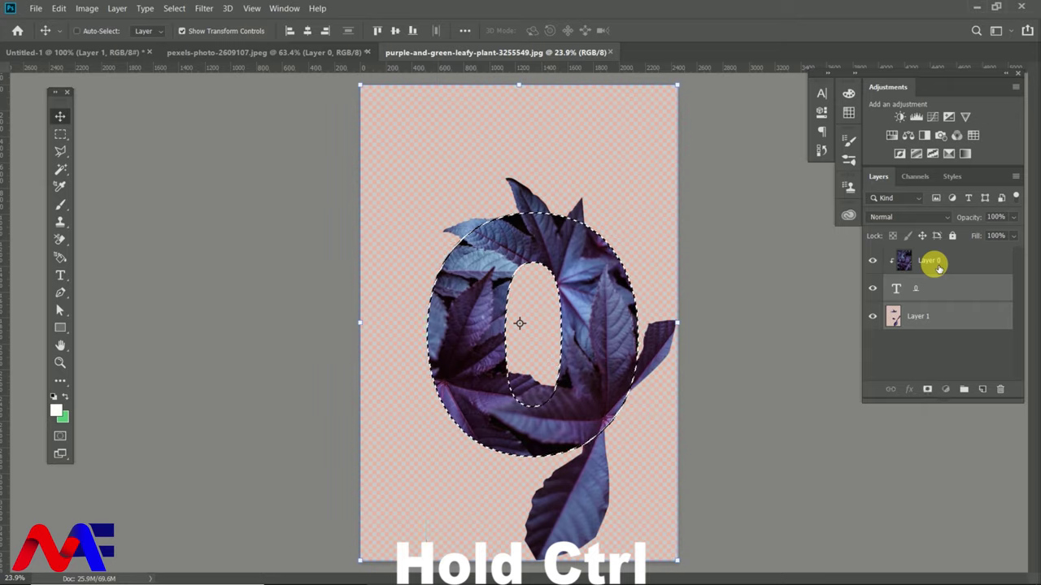
pyautogui.keyDown('ctrl'); pyautogui.click(934, 262); pyautogui.keyUp('ctrl')
pyautogui.rightClick(937, 266)
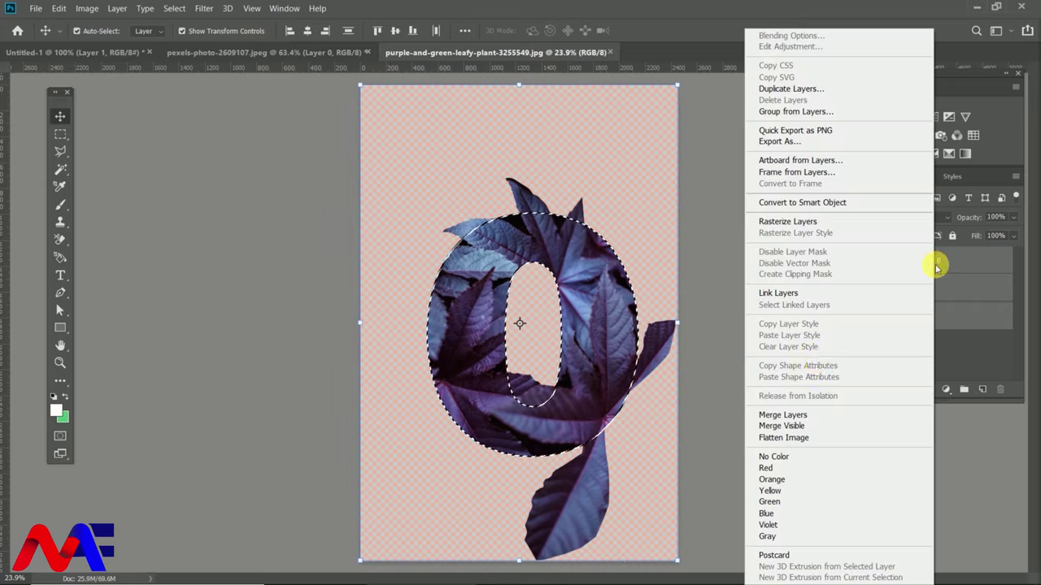
pyautogui.click(782, 415)
pyautogui.hotkey('ctrl', 'e')
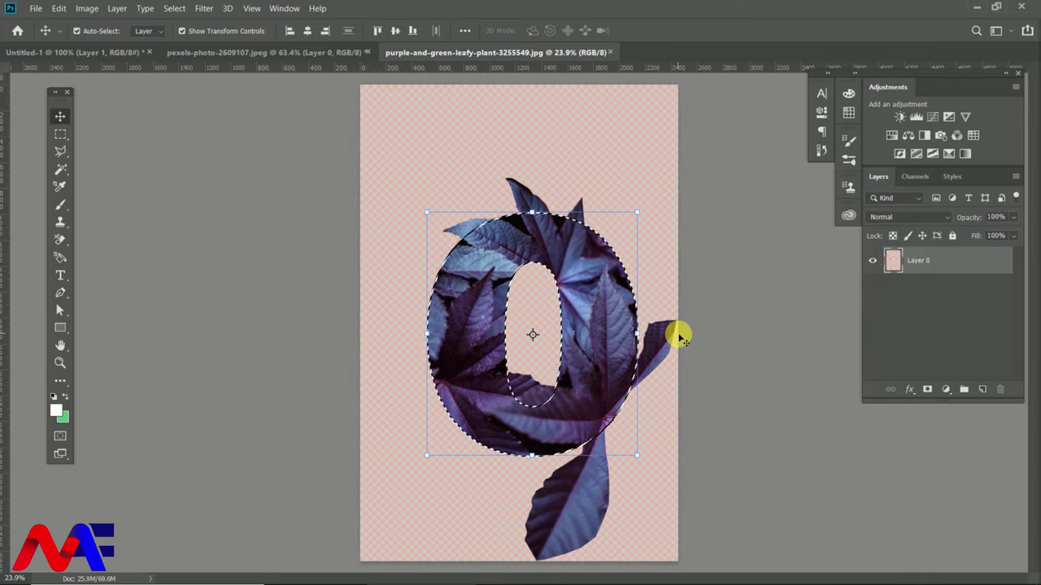
pyautogui.hotkey('ctrl', 'd')
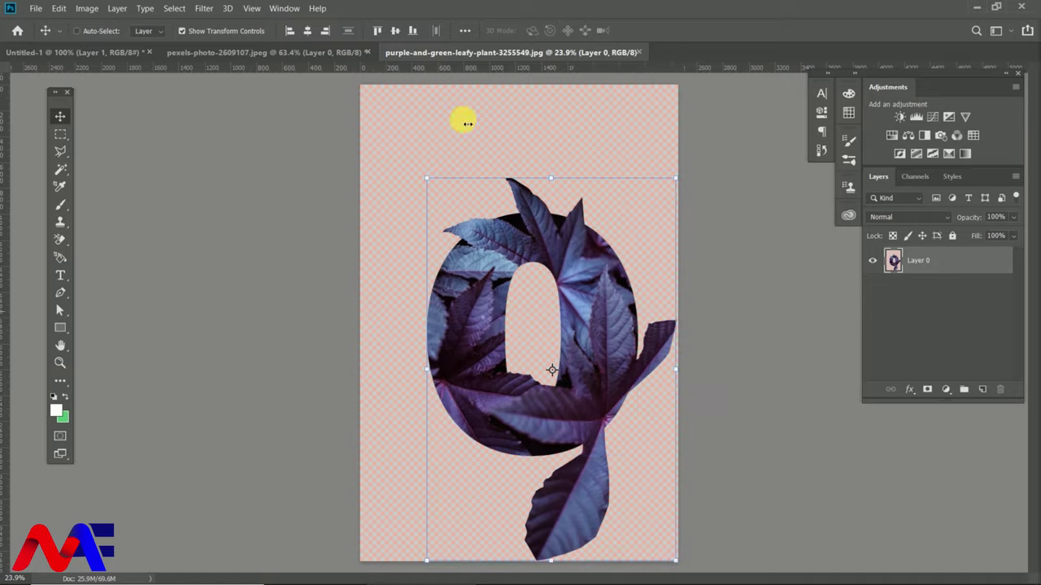
pyautogui.moveTo(553, 370); pyautogui.dragTo(506, 336)
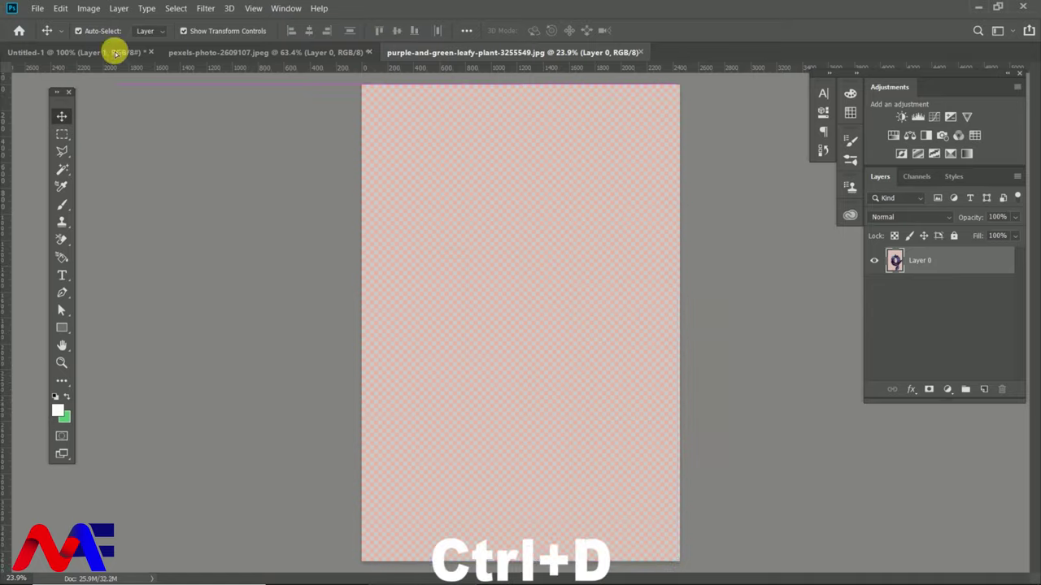
# Scale the leafy 0 to about 18.30% and position it beside the green-leaf 2 in Untitled-1
pyautogui.scroll(-5, 507, 337)
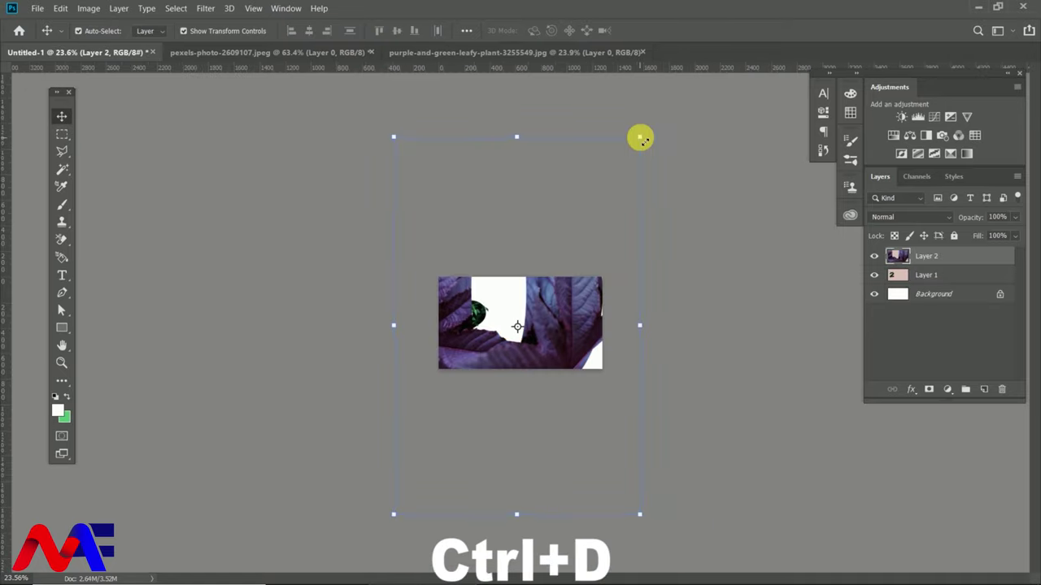
pyautogui.moveTo(639, 134); pyautogui.dragTo(432, 455)
pyautogui.moveTo(413, 489); pyautogui.dragTo(516, 341)
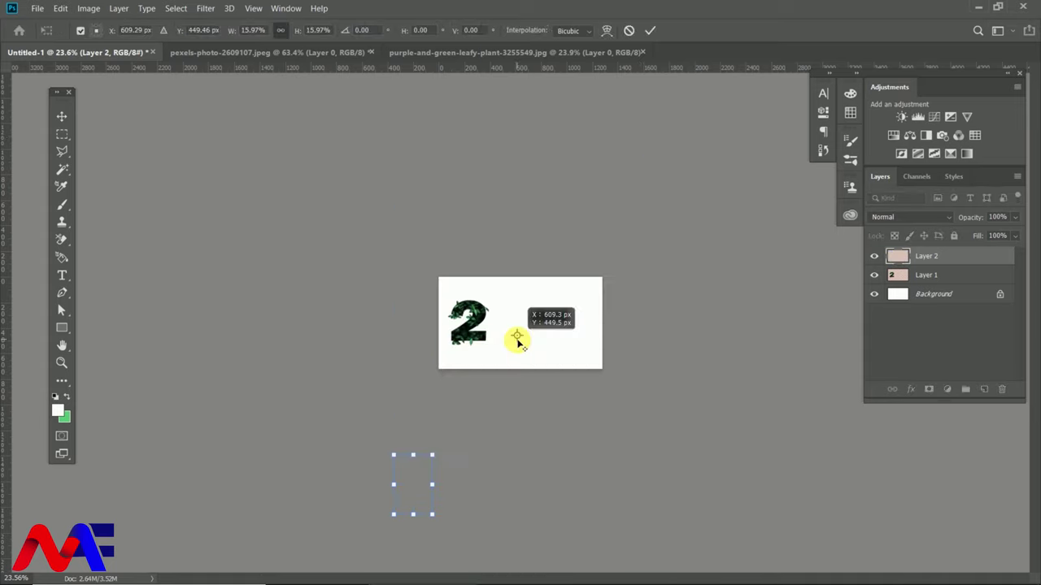
pyautogui.scroll(3, 516, 342)
pyautogui.moveTo(335, 559); pyautogui.dragTo(511, 279)
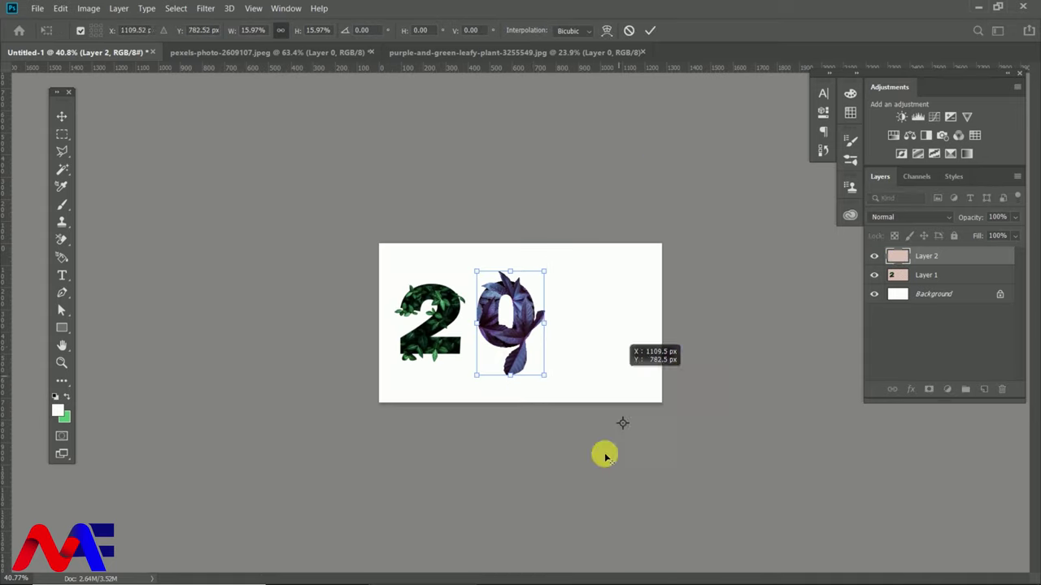
pyautogui.scroll(1, 523, 337)
pyautogui.scroll(5, 520, 334)
pyautogui.scroll(-5, 517, 329)
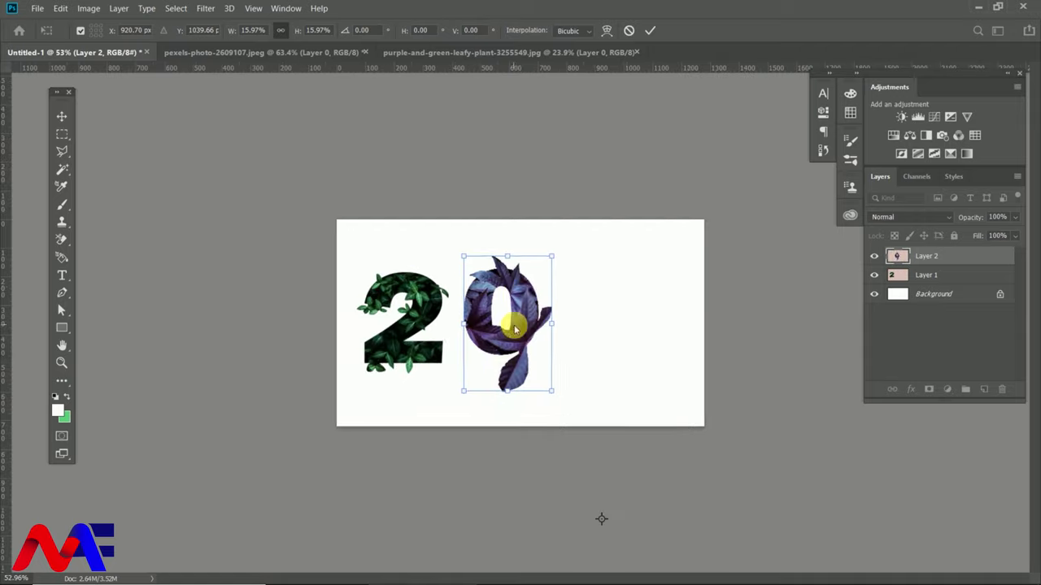
pyautogui.moveTo(511, 327)
pyautogui.mouseDown()
pyautogui.moveTo(495, 333)
pyautogui.moveTo(510, 335)
pyautogui.mouseUp()
pyautogui.moveTo(547, 399); pyautogui.dragTo(560, 418)
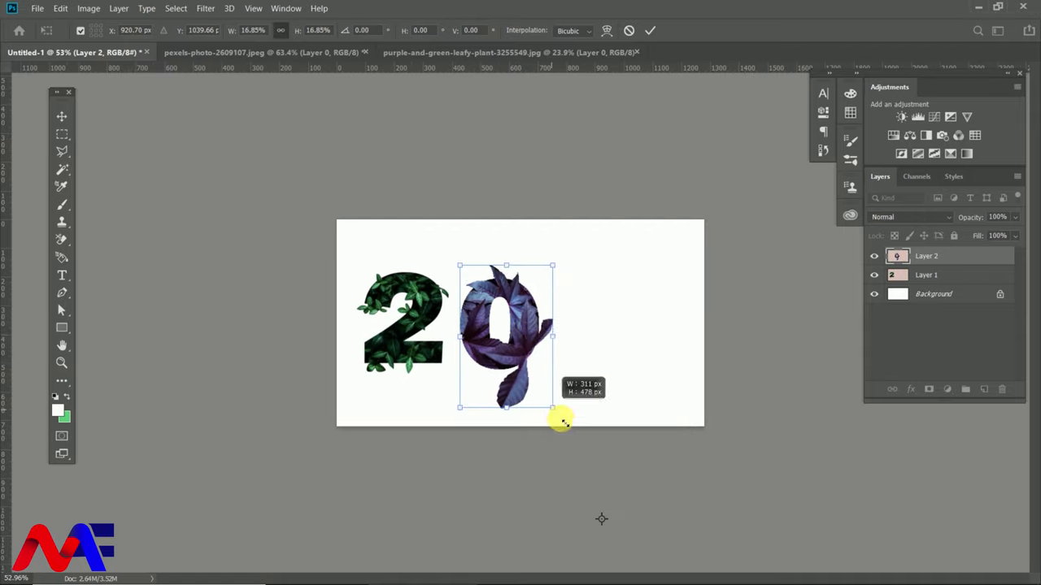
pyautogui.moveTo(523, 368); pyautogui.dragTo(521, 336)
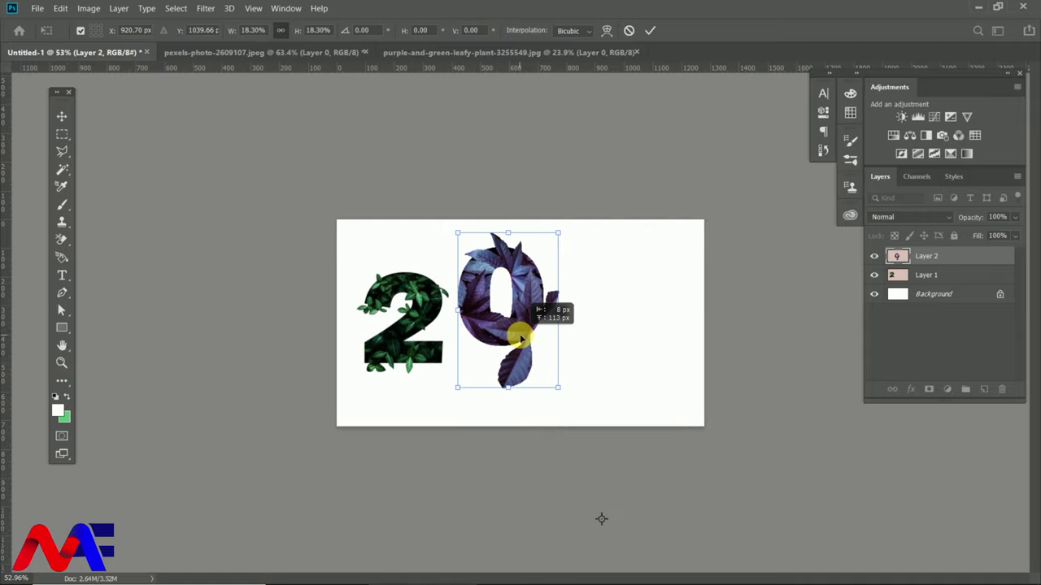
# Commit the resized leaf 0 and duplicate the green-leaf 2 layer
pyautogui.press('Return')
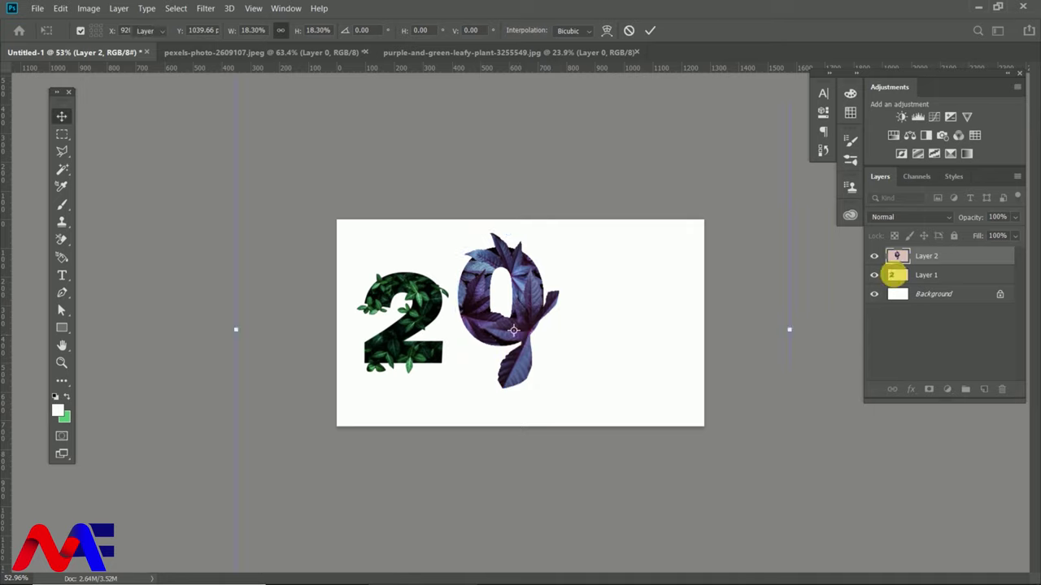
pyautogui.rightClick(897, 275)
pyautogui.click(867, 280)
pyautogui.rightClick(883, 277)
pyautogui.click(952, 274)
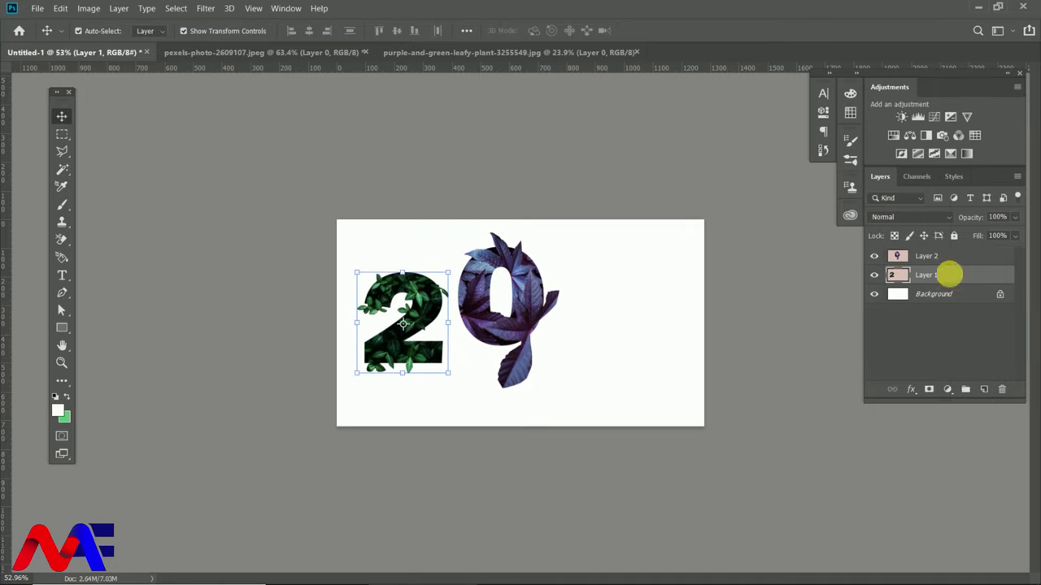
pyautogui.click(510, 109)
# Move the copied 2 right of the 0 and tighten the 2-0-2 spacing
pyautogui.moveTo(414, 322); pyautogui.dragTo(610, 320)
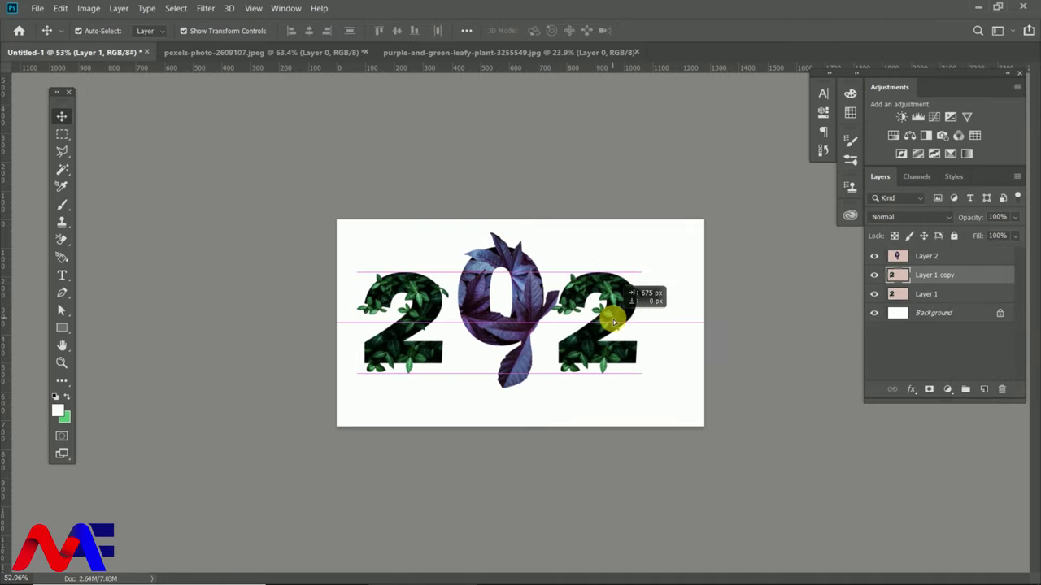
pyautogui.moveTo(514, 319); pyautogui.dragTo(504, 331)
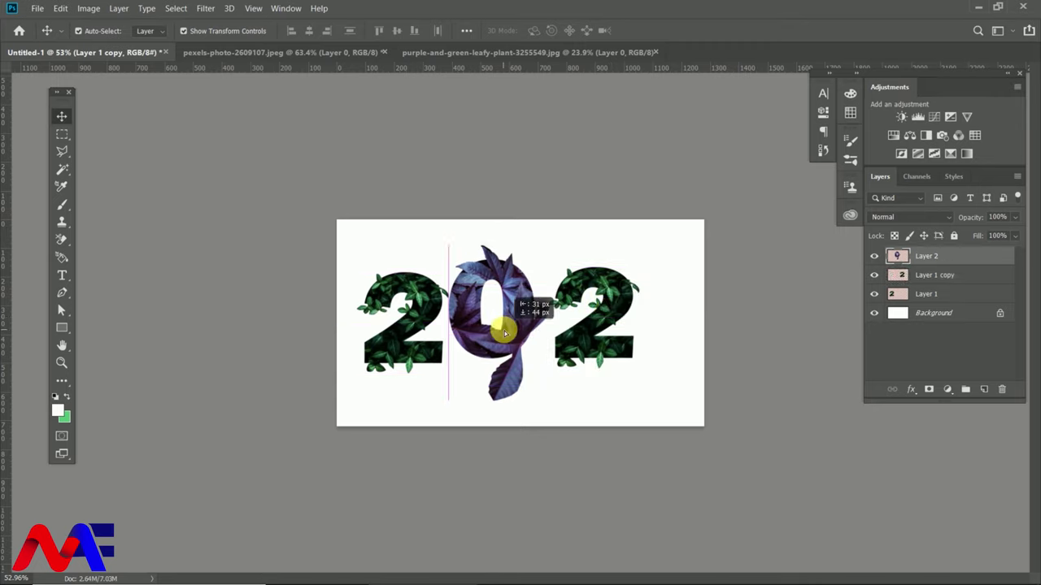
pyautogui.moveTo(587, 331); pyautogui.dragTo(568, 331)
pyautogui.moveTo(482, 335); pyautogui.dragTo(492, 324)
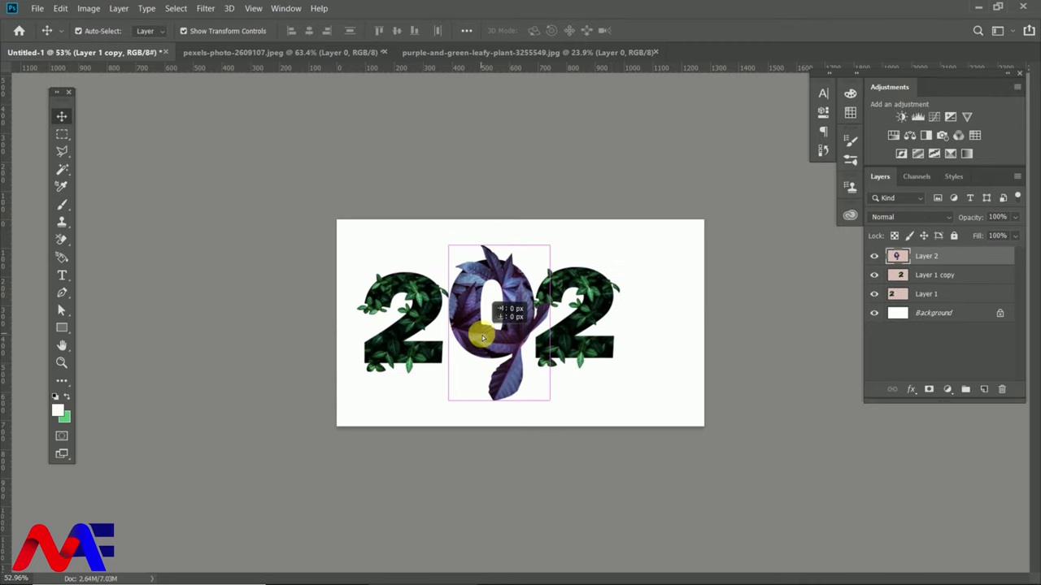
pyautogui.moveTo(582, 332); pyautogui.dragTo(574, 332)
pyautogui.click(498, 335)
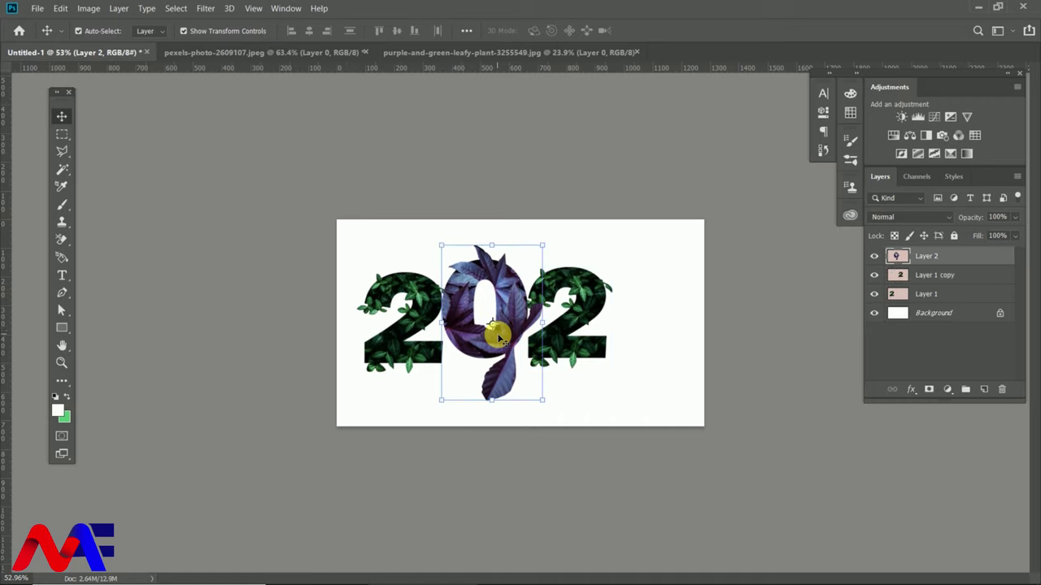
pyautogui.moveTo(502, 333); pyautogui.dragTo(667, 333)
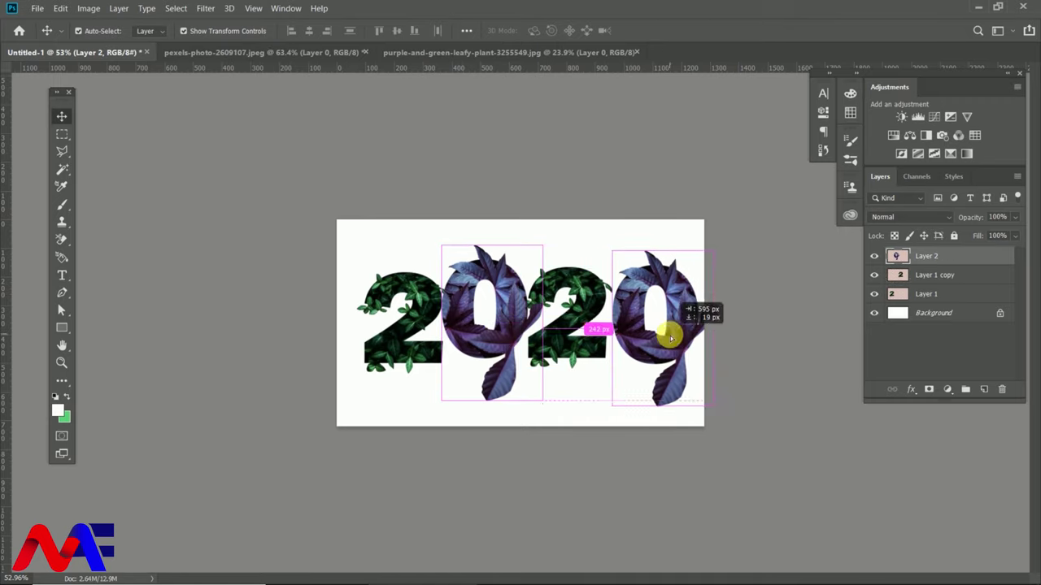
# Place a copy of the leaf 0 at the right end and fine-tune all four digits
pyautogui.click(393, 343)
pyautogui.moveTo(393, 342); pyautogui.dragTo(388, 342)
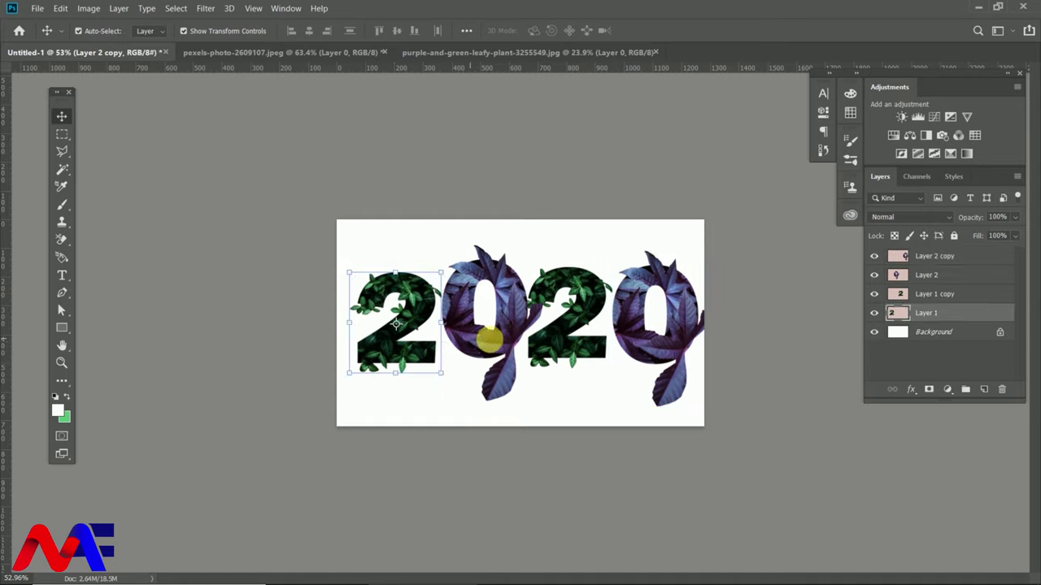
pyautogui.moveTo(490, 336); pyautogui.dragTo(488, 348)
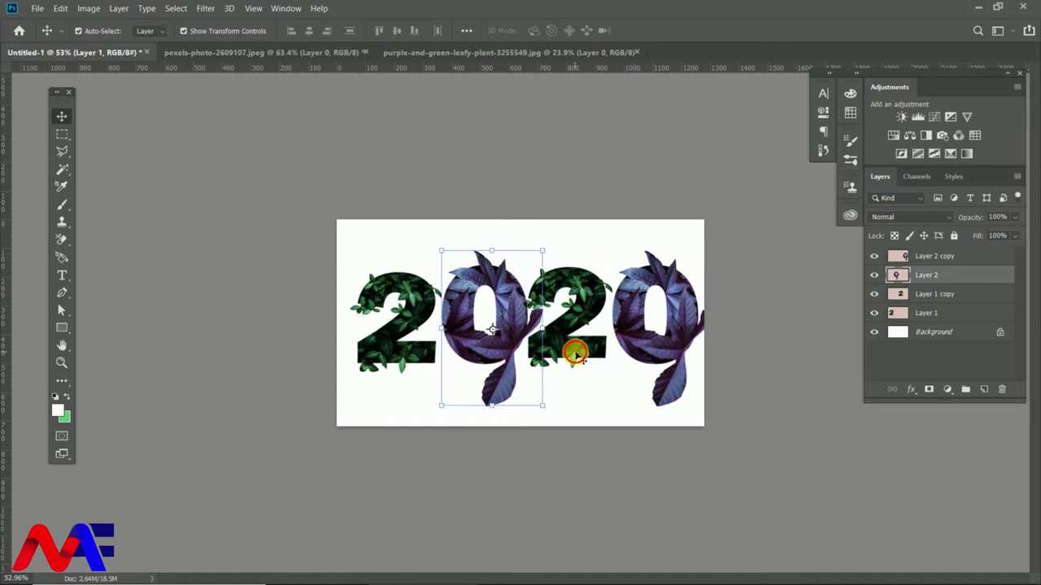
pyautogui.moveTo(572, 355); pyautogui.dragTo(577, 353)
# Add a layer mask to the purple-leaf 0 layer and pick the Soft Round brush
pyautogui.scroll(3, 576, 353)
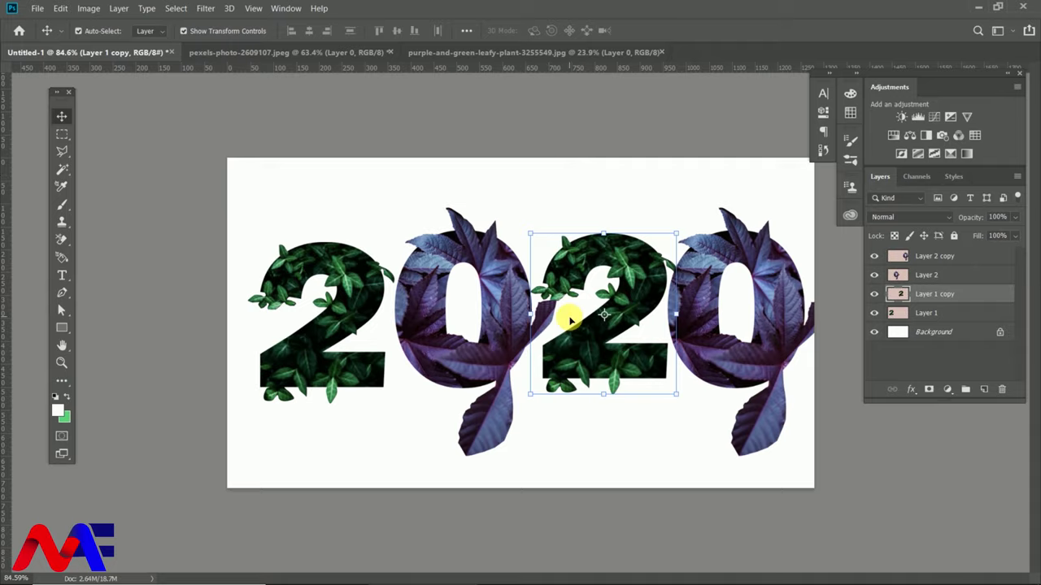
pyautogui.scroll(3, 500, 465)
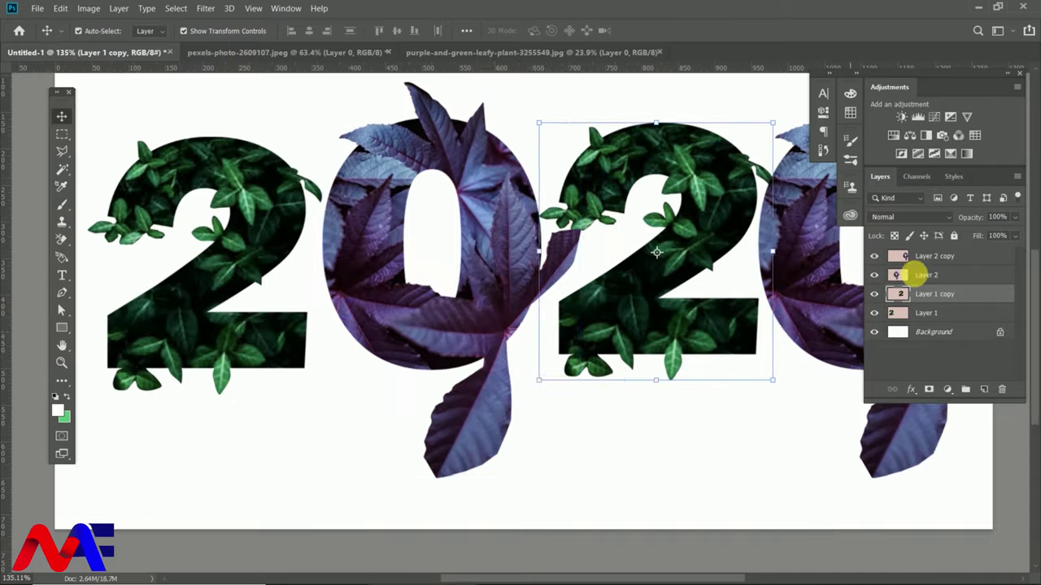
pyautogui.click(471, 262)
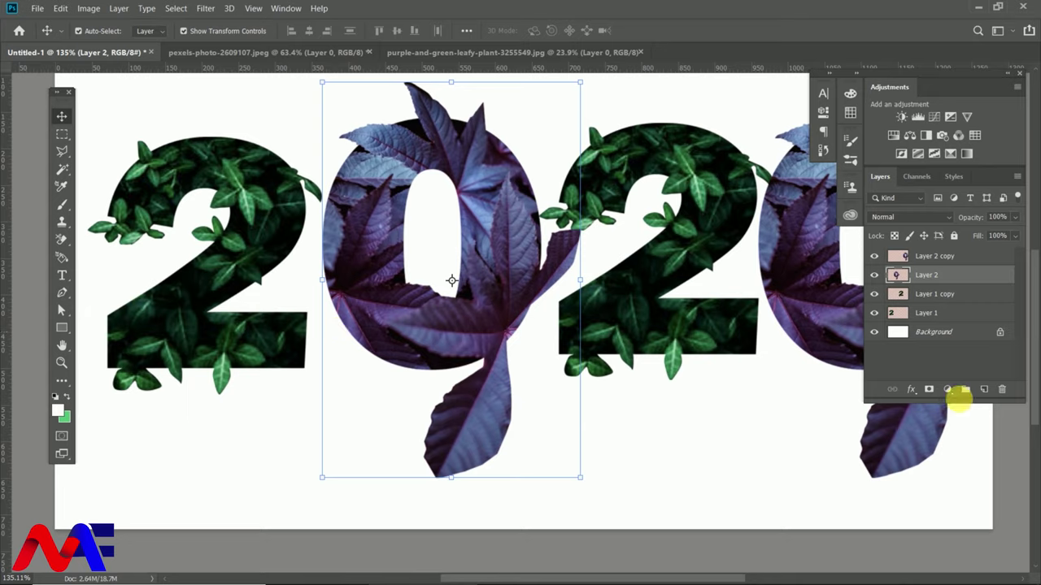
pyautogui.click(930, 390)
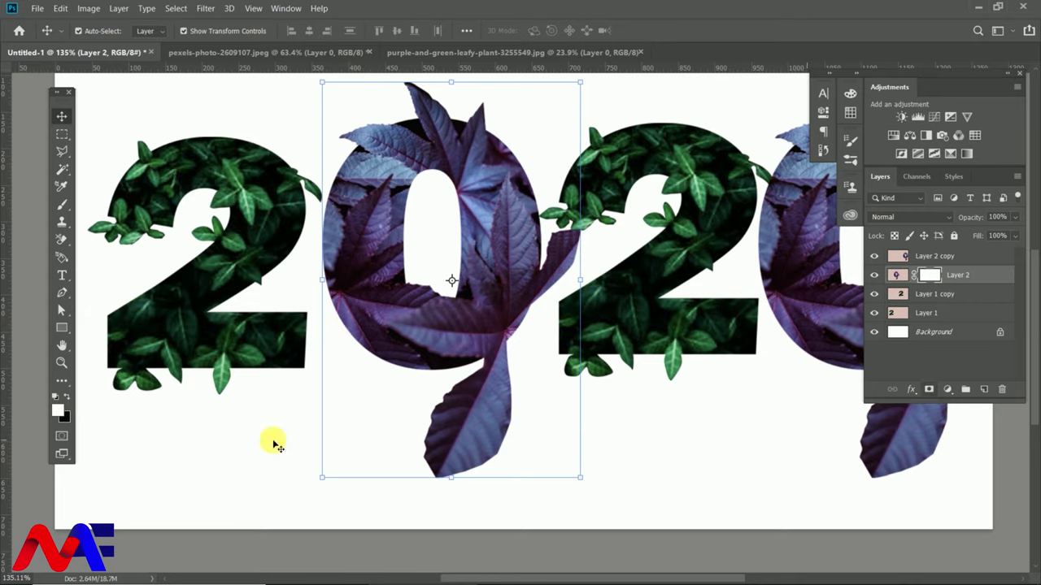
pyautogui.press('b')
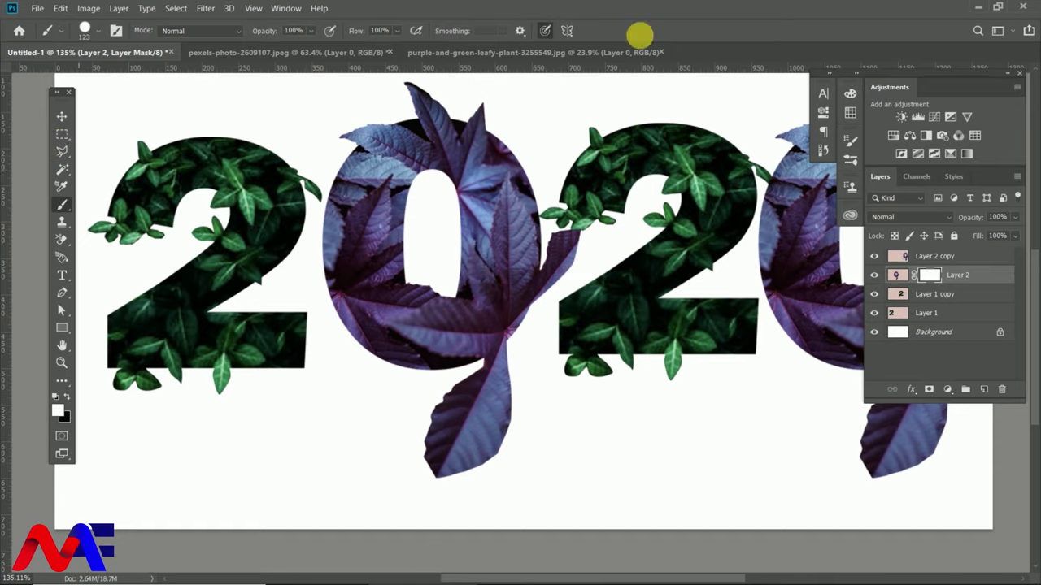
pyautogui.click(851, 161)
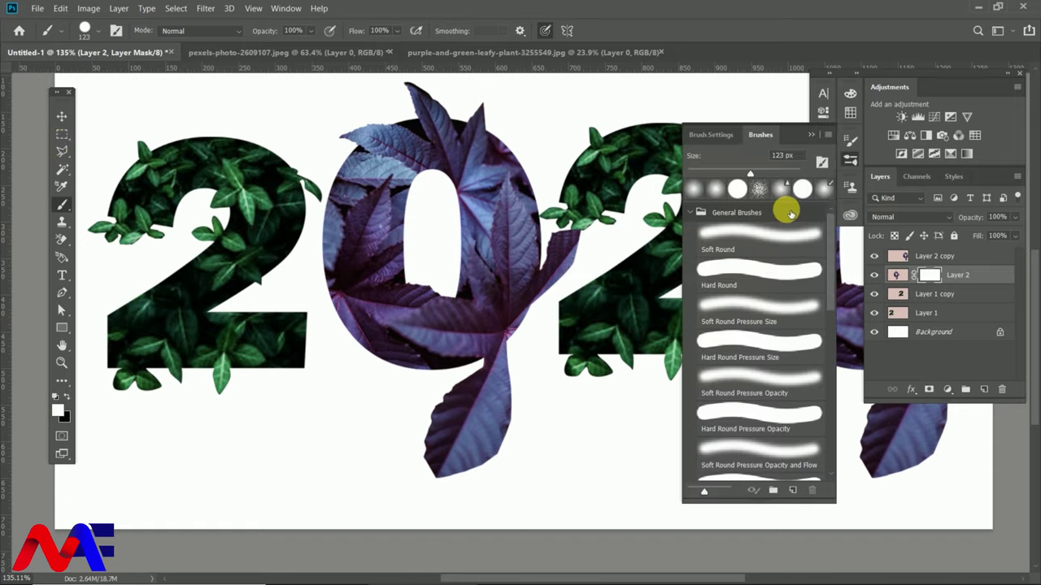
pyautogui.click(722, 193)
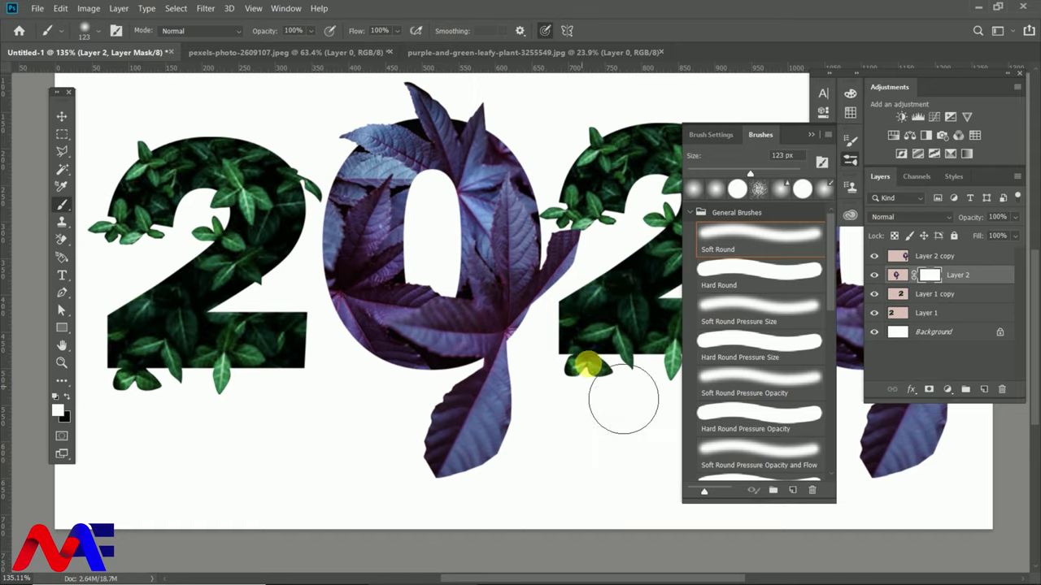
pyautogui.click(509, 464)
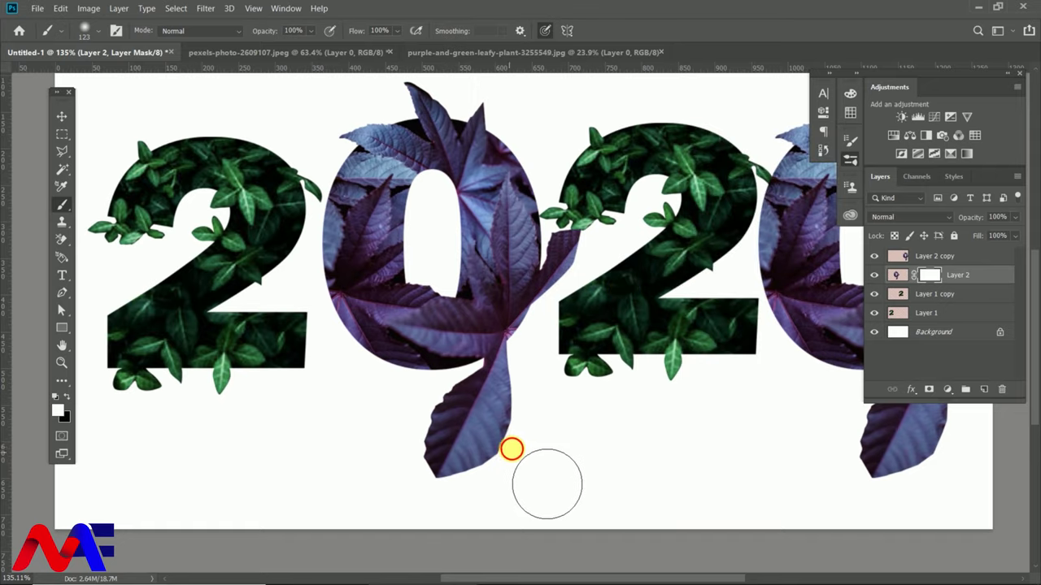
# Paint black over the leaf tip below the 0, then paint white to restore it fully
pyautogui.moveTo(512, 448); pyautogui.dragTo(537, 425)
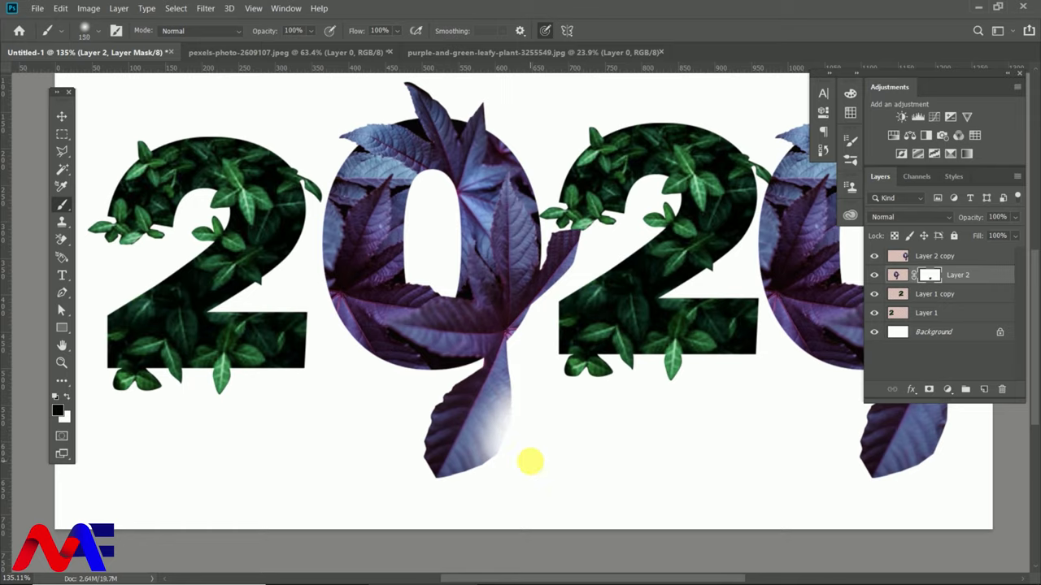
pyautogui.scroll(3, 503, 461)
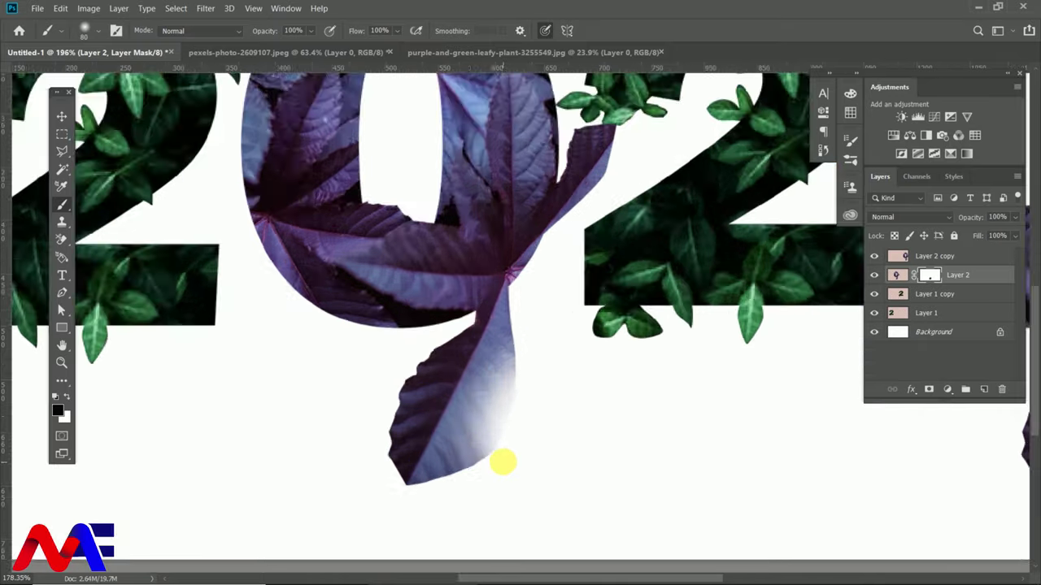
pyautogui.scroll(-3, 503, 462)
pyautogui.scroll(-1, 502, 462)
pyautogui.scroll(-1, 502, 462)
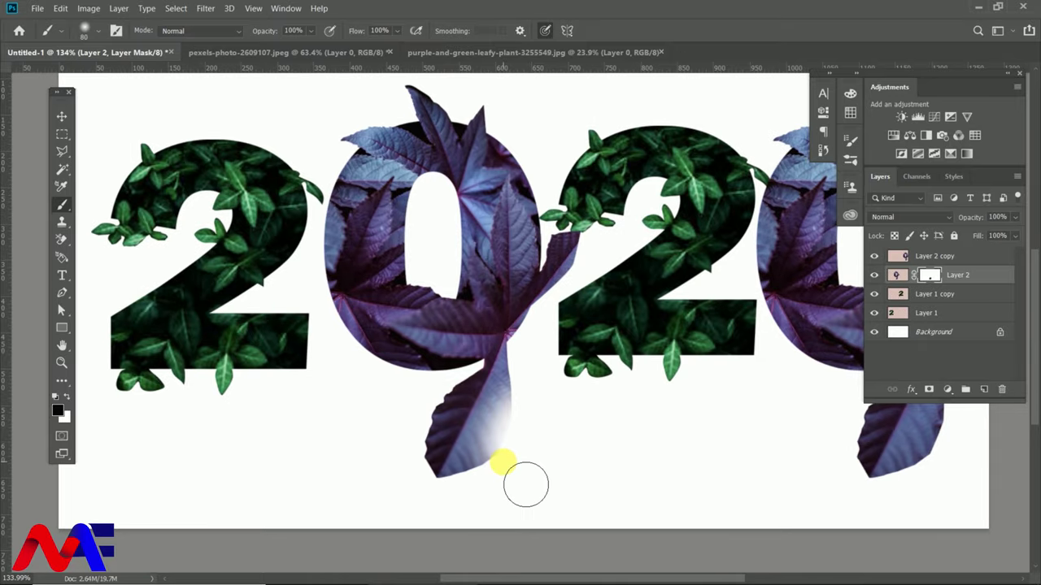
pyautogui.press('x')
pyautogui.moveTo(531, 458)
pyautogui.mouseDown()
pyautogui.moveTo(536, 404)
pyautogui.moveTo(534, 481)
pyautogui.moveTo(539, 464)
pyautogui.moveTo(513, 452)
pyautogui.mouseUp()
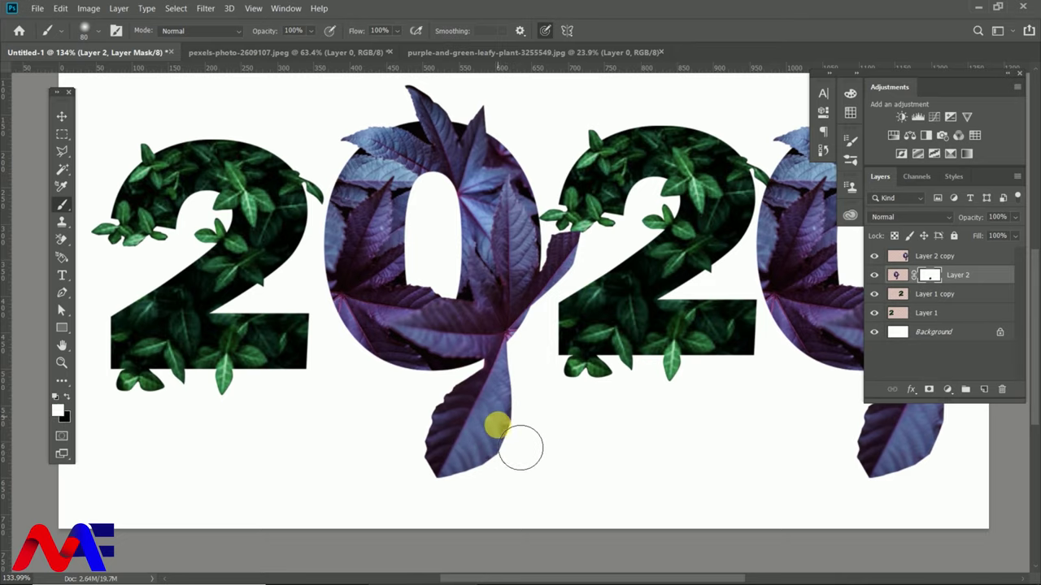
pyautogui.scroll(-1, 506, 433)
pyautogui.scroll(-1, 506, 433)
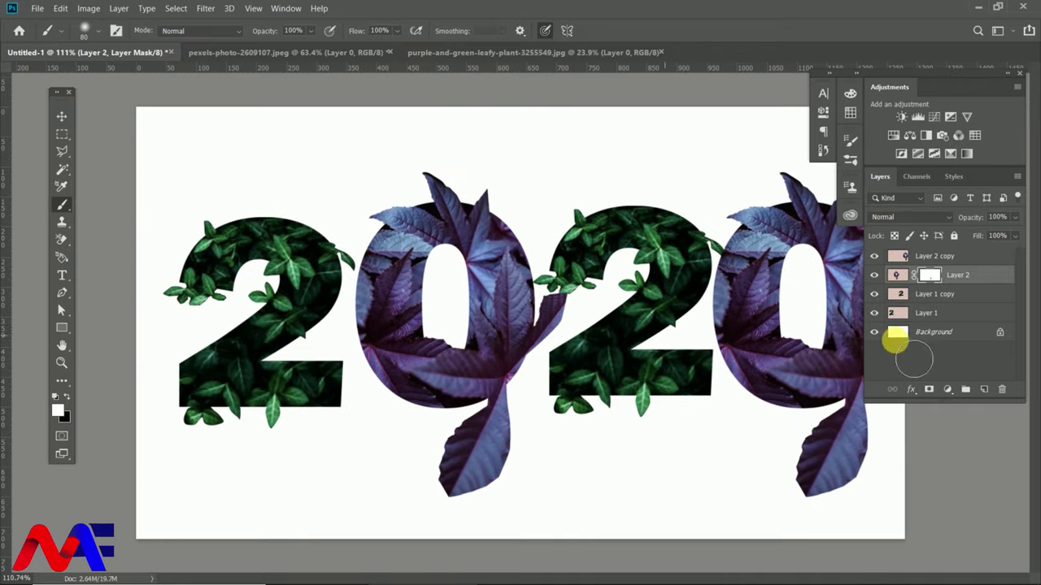
# Unlock the Background as Layer 0 and add a Solid Color fill layer
pyautogui.click(1001, 331)
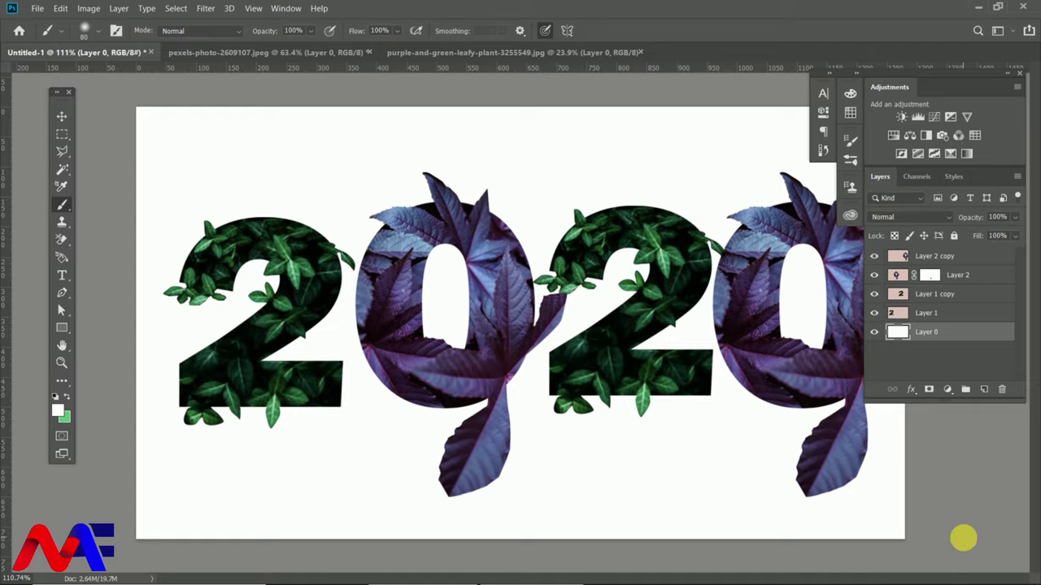
pyautogui.scroll(-3, 963, 538)
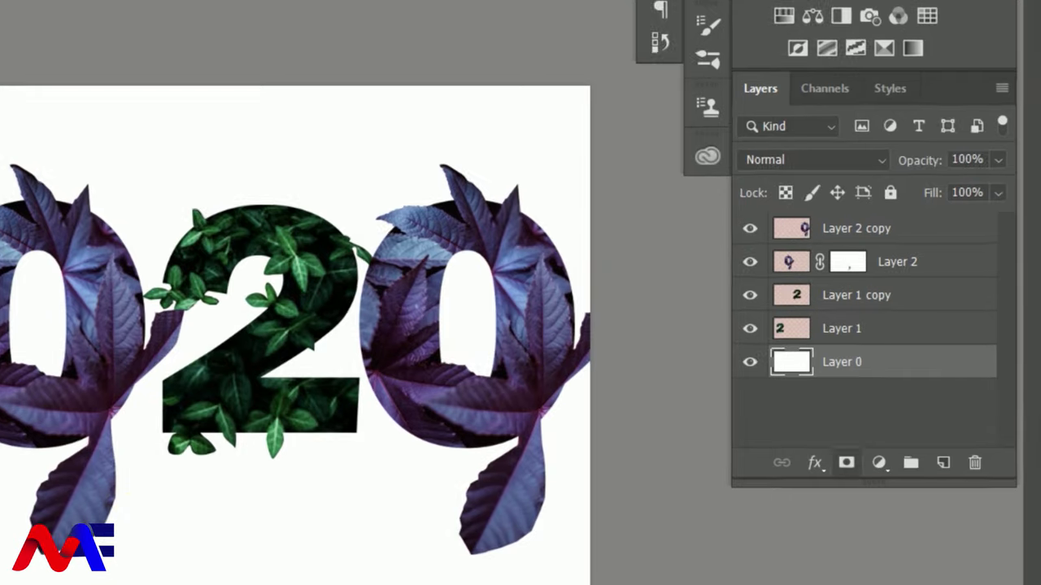
pyautogui.click(876, 463)
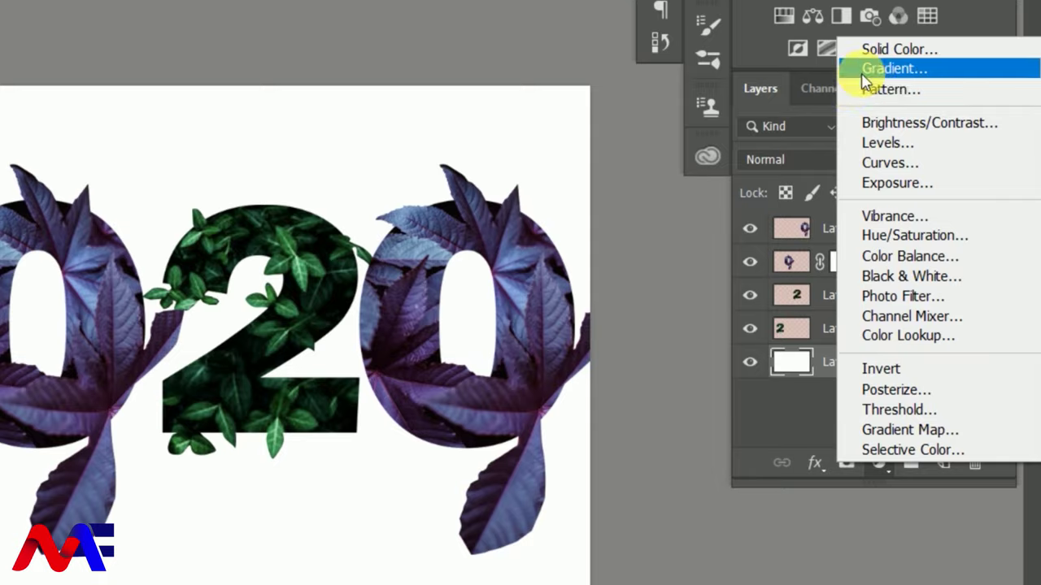
pyautogui.click(872, 48)
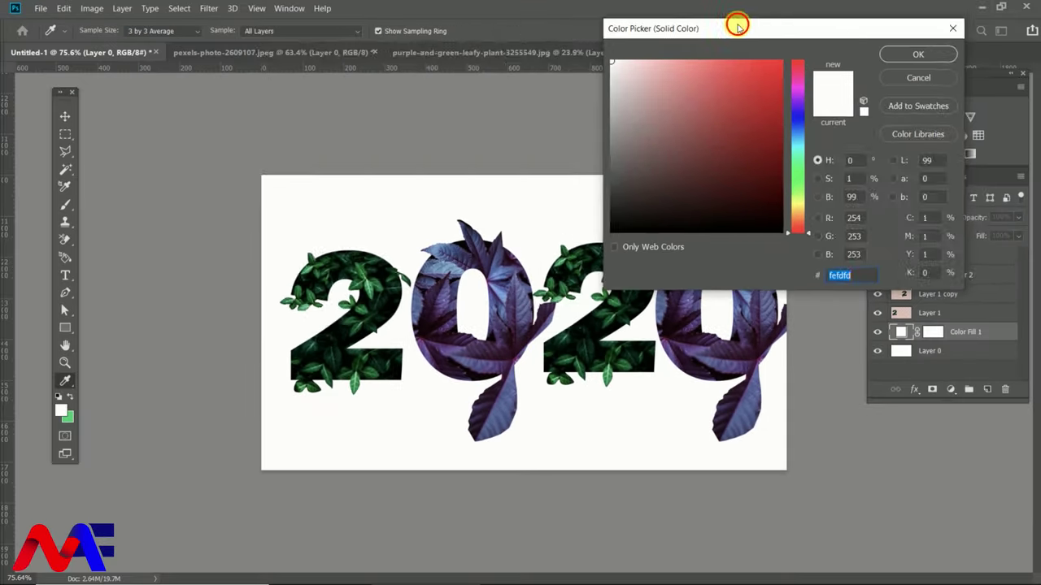
# Set the fill colour to light blue #729adc, sampled from the canvas
pyautogui.moveTo(737, 27); pyautogui.dragTo(171, 55)
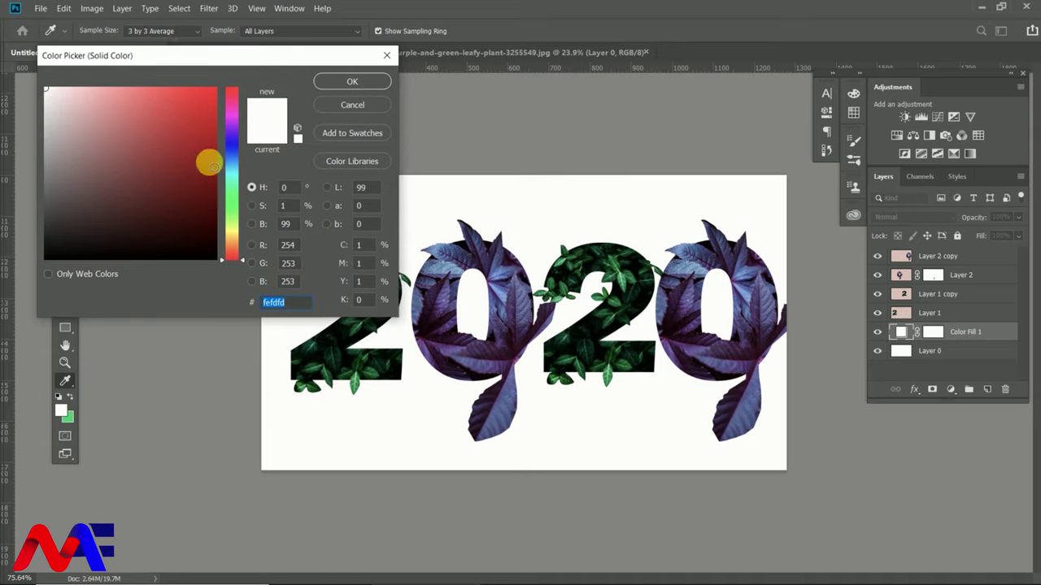
pyautogui.click(503, 295)
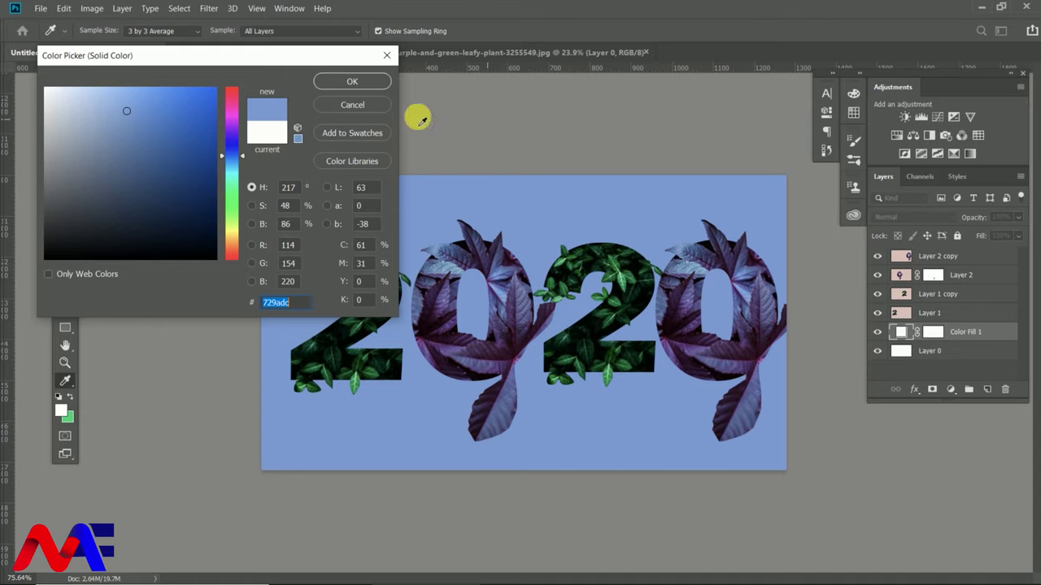
pyautogui.click(353, 83)
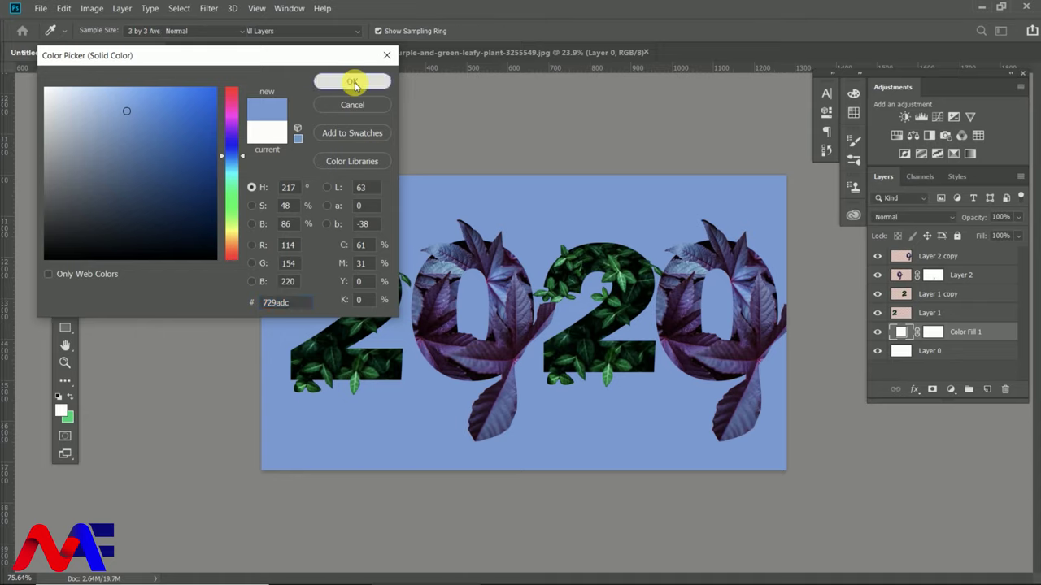
# Select Color Fill 1, then target the purple 0 layer's mask and zoom in
pyautogui.click(945, 329)
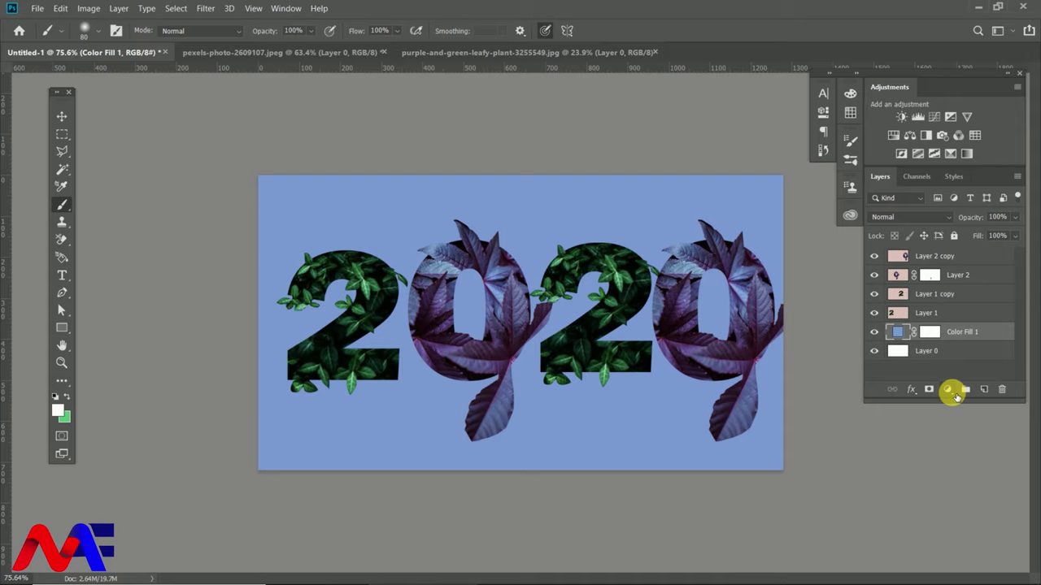
pyautogui.click(948, 391)
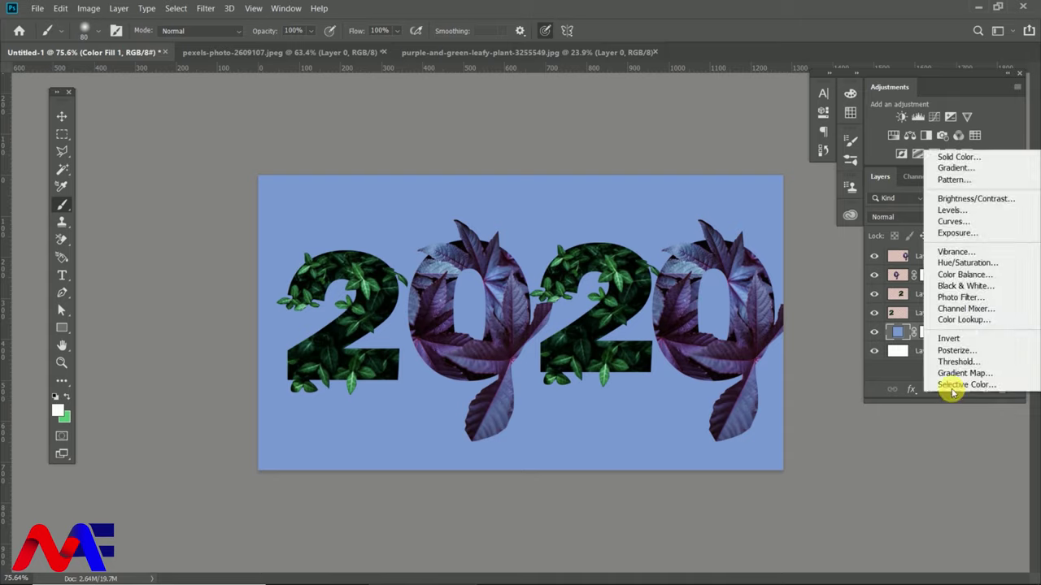
pyautogui.click(900, 471)
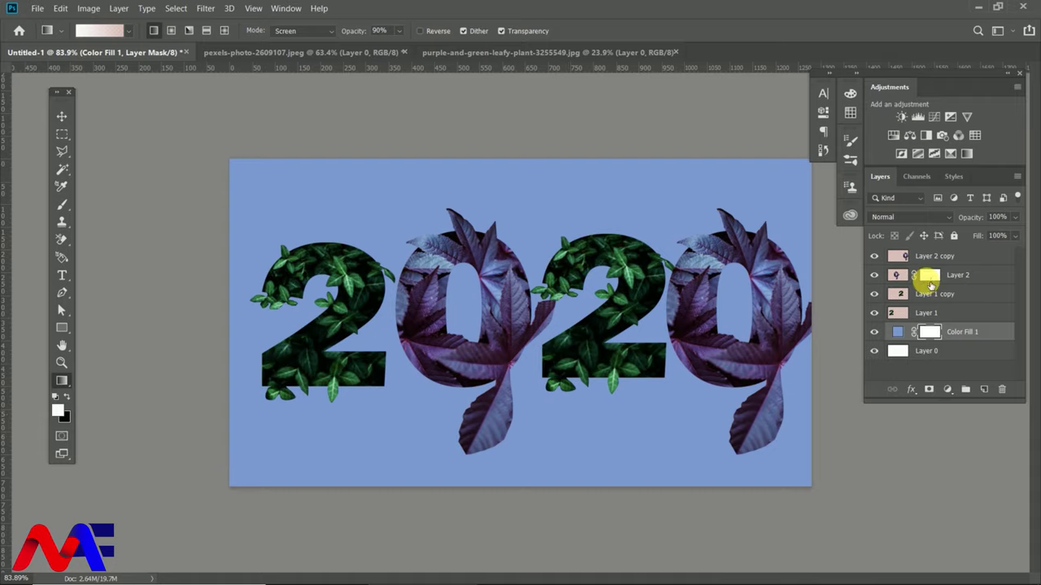
pyautogui.click(932, 274)
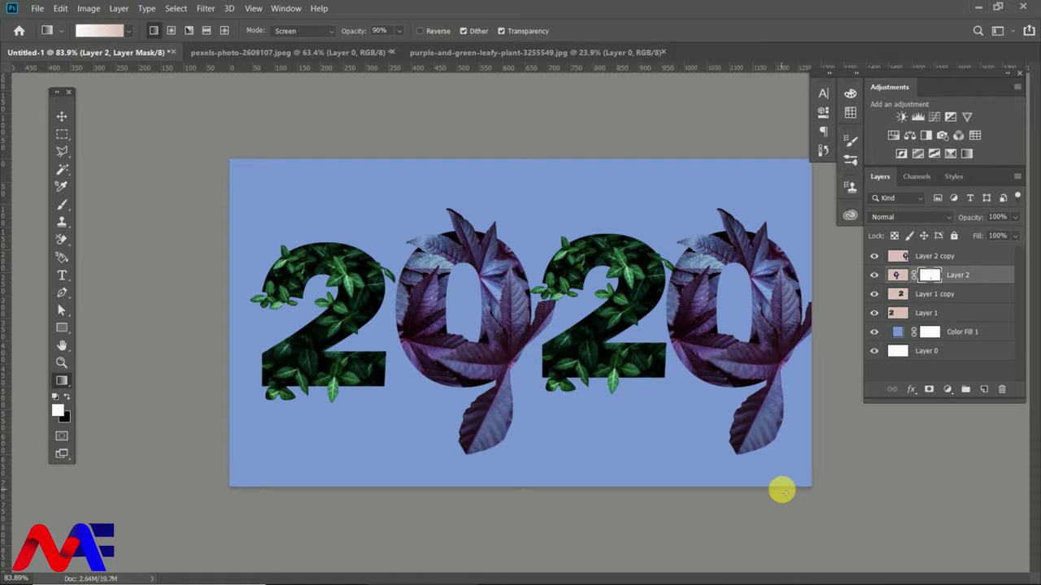
pyautogui.scroll(3, 780, 491)
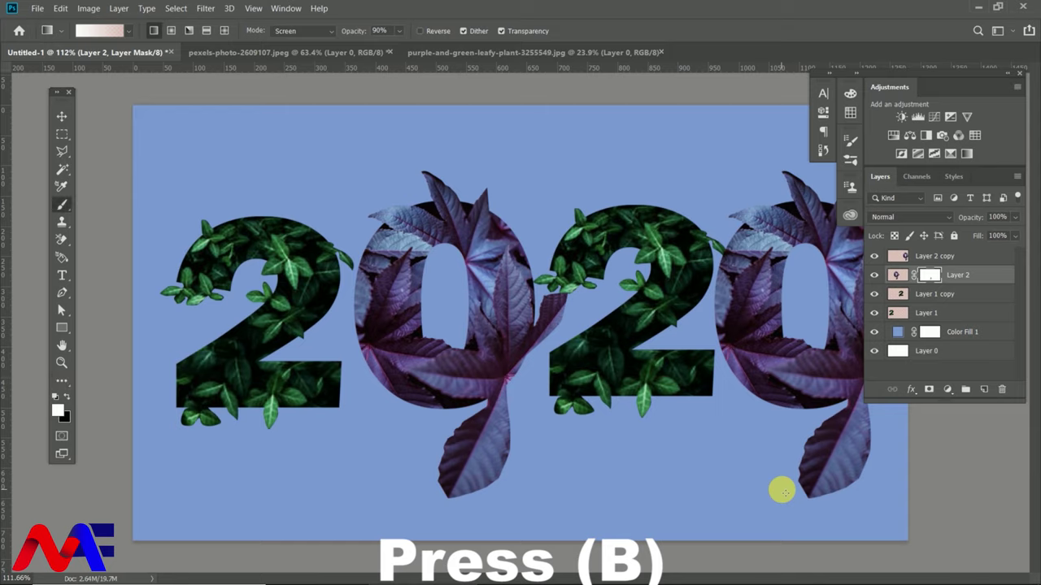
# Mask out the purple leaf tail and the tip overlapping the 2 with black paint
pyautogui.press('b')
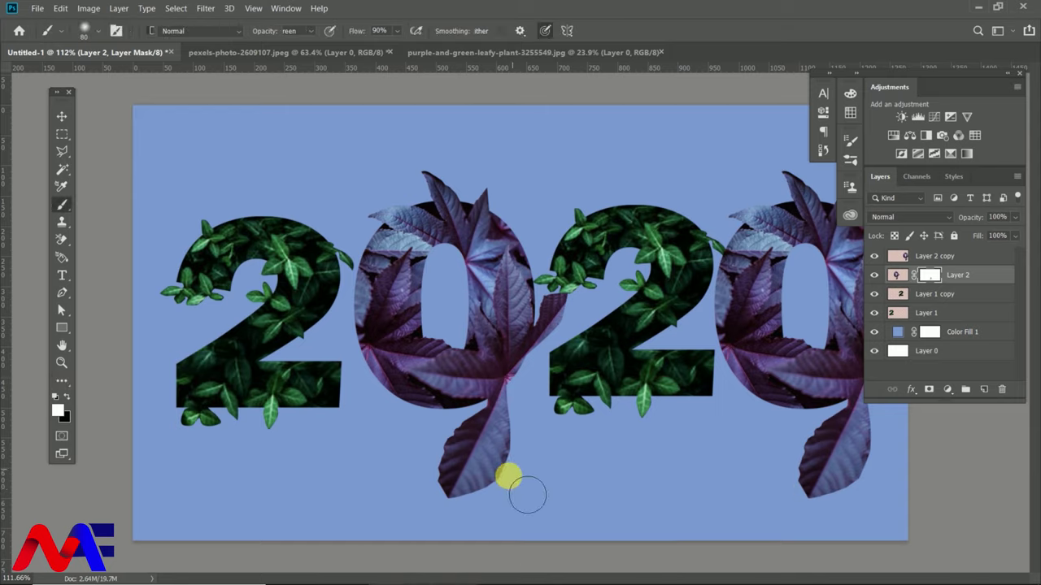
pyautogui.press('x')
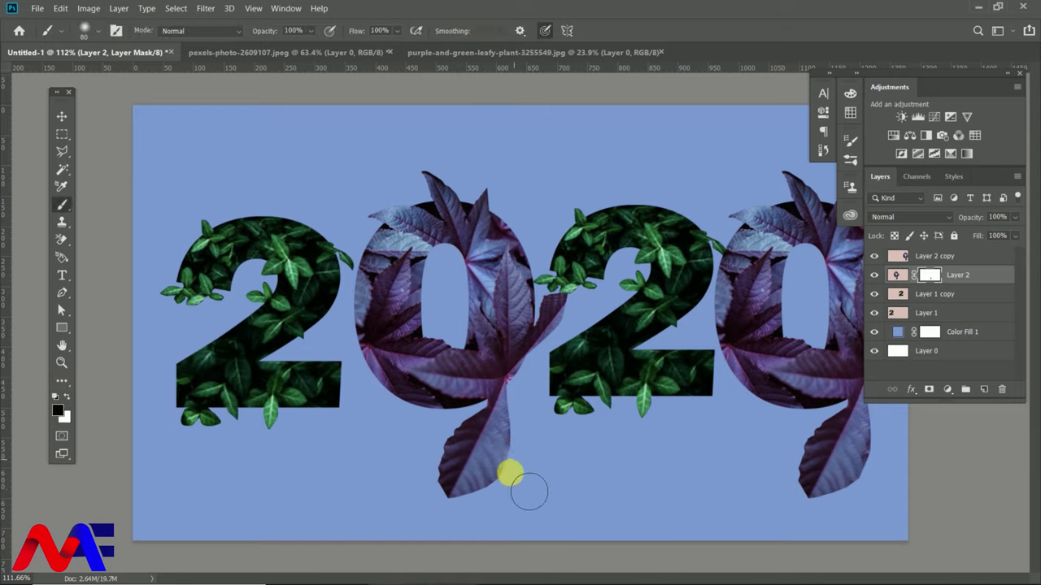
pyautogui.moveTo(506, 478); pyautogui.dragTo(460, 509)
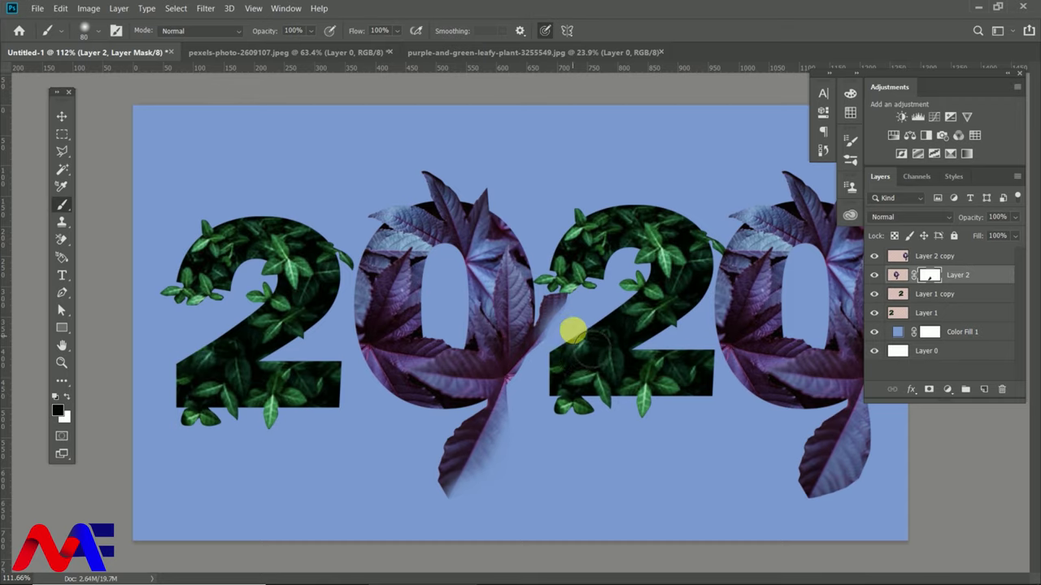
pyautogui.moveTo(569, 334)
pyautogui.mouseDown()
pyautogui.moveTo(569, 298)
pyautogui.moveTo(561, 331)
pyautogui.moveTo(553, 297)
pyautogui.moveTo(542, 372)
pyautogui.moveTo(553, 351)
pyautogui.mouseUp()
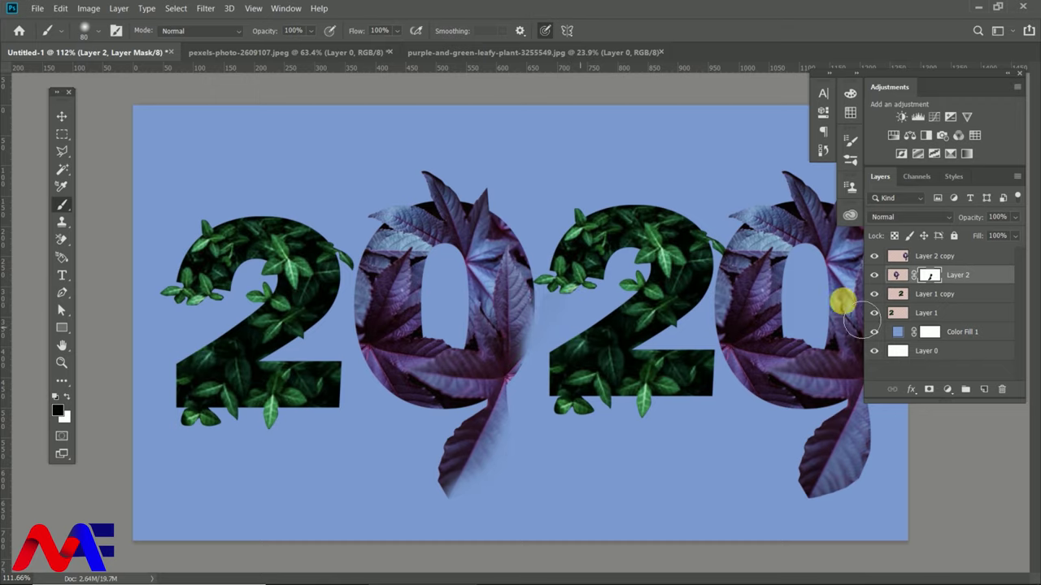
pyautogui.click(898, 276)
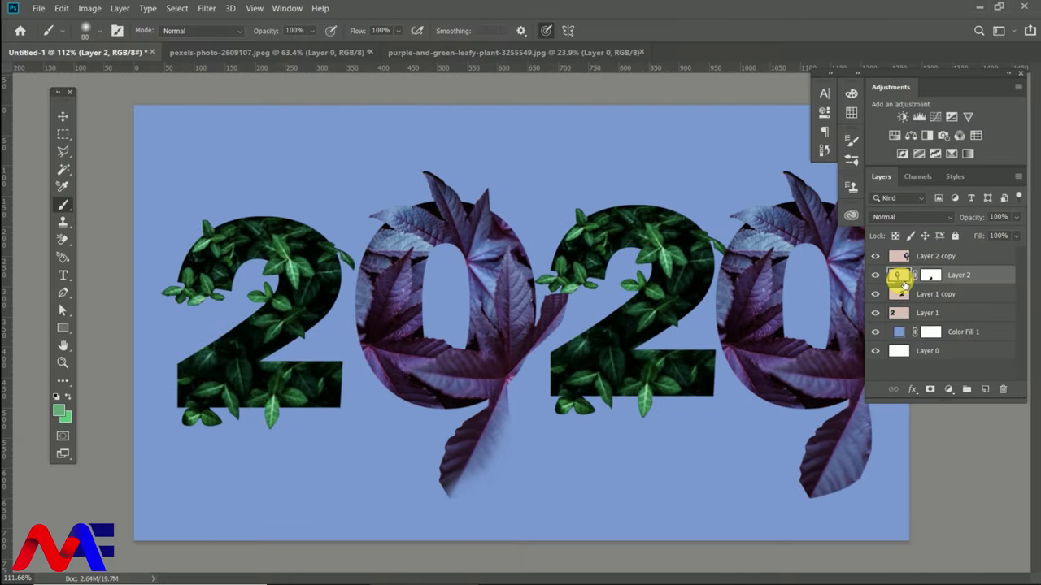
# Load the 0's outline as a selection, paint black on its mask over the stray leaf, then deselect
pyautogui.keyDown('ctrl'); pyautogui.click(901, 280); pyautogui.keyUp('ctrl')
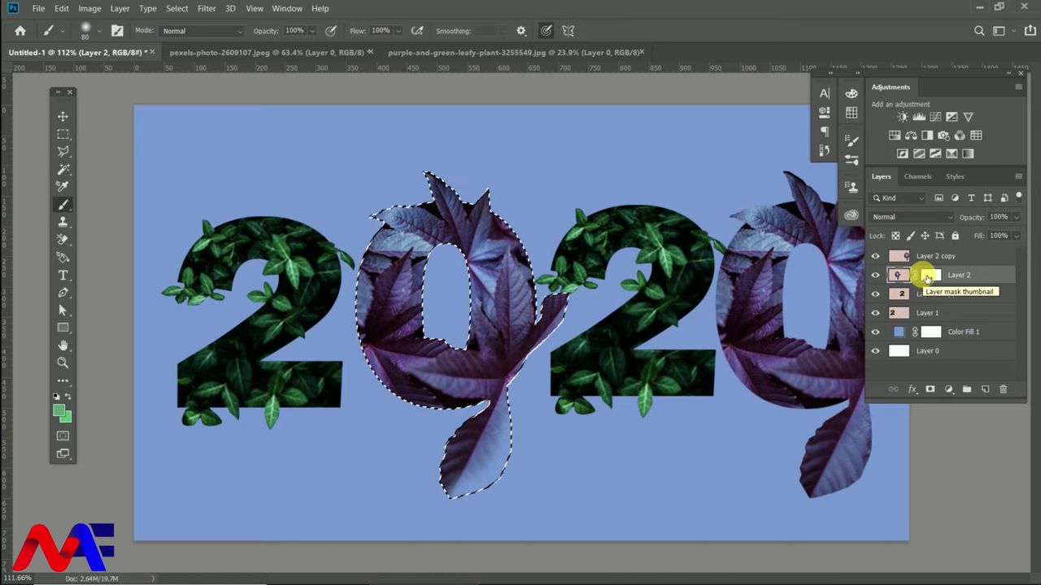
pyautogui.click(928, 277)
pyautogui.moveTo(587, 340)
pyautogui.mouseDown()
pyautogui.moveTo(550, 329)
pyautogui.moveTo(571, 296)
pyautogui.moveTo(522, 404)
pyautogui.moveTo(467, 442)
pyautogui.moveTo(495, 420)
pyautogui.moveTo(455, 434)
pyautogui.moveTo(457, 480)
pyautogui.mouseUp()
pyautogui.hotkey('ctrl', '\\')
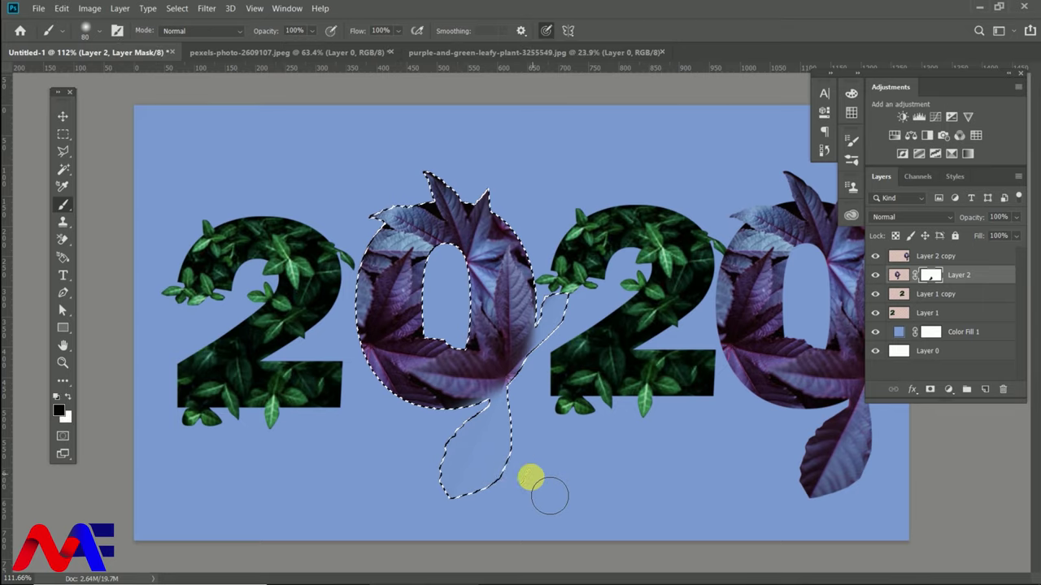
pyautogui.hotkey('ctrl', 'd')
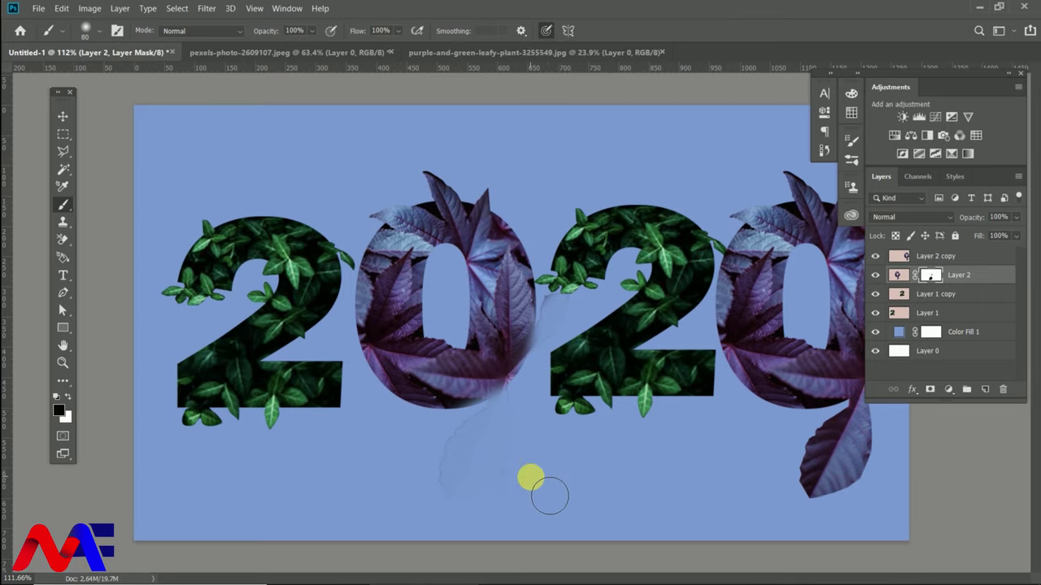
# Paint black on Layer 2's mask to fade the leftover smear below the 0
pyautogui.moveTo(551, 482)
pyautogui.mouseDown()
pyautogui.moveTo(513, 432)
pyautogui.moveTo(483, 453)
pyautogui.moveTo(486, 477)
pyautogui.moveTo(517, 483)
pyautogui.moveTo(533, 474)
pyautogui.mouseUp()
pyautogui.scroll(5, 513, 452)
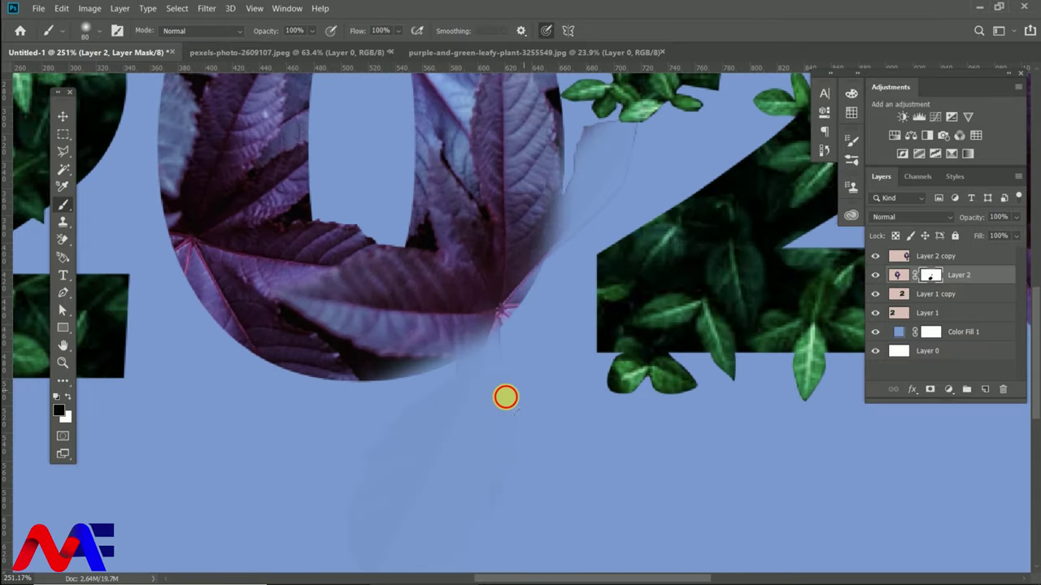
pyautogui.click(502, 462)
pyautogui.moveTo(503, 462)
pyautogui.mouseDown()
pyautogui.moveTo(515, 371)
pyautogui.moveTo(511, 385)
pyautogui.mouseUp()
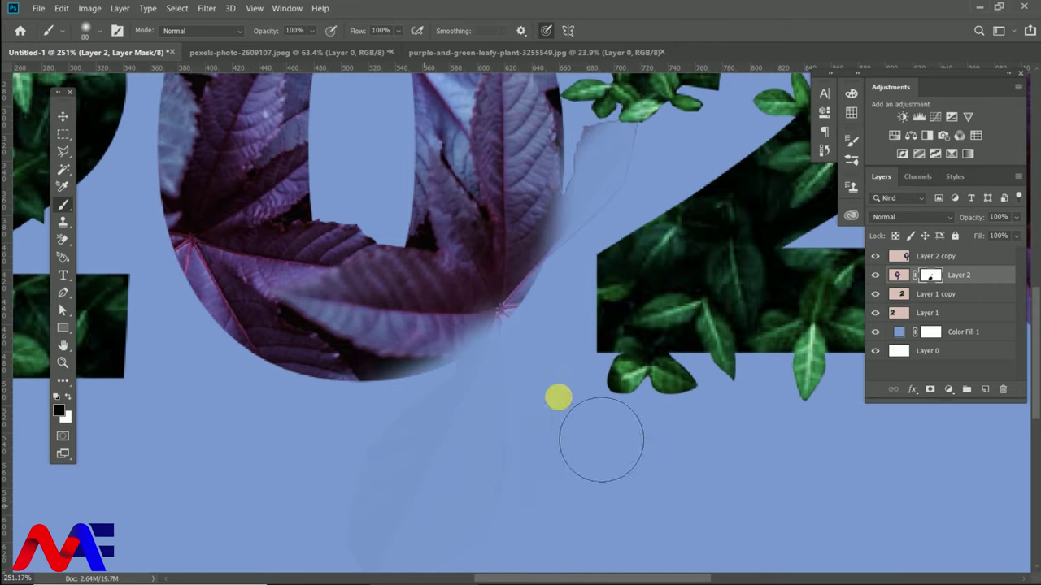
# Mask along the 0's right and lower edges, reducing the brush size to 40
pyautogui.moveTo(610, 194); pyautogui.dragTo(614, 192)
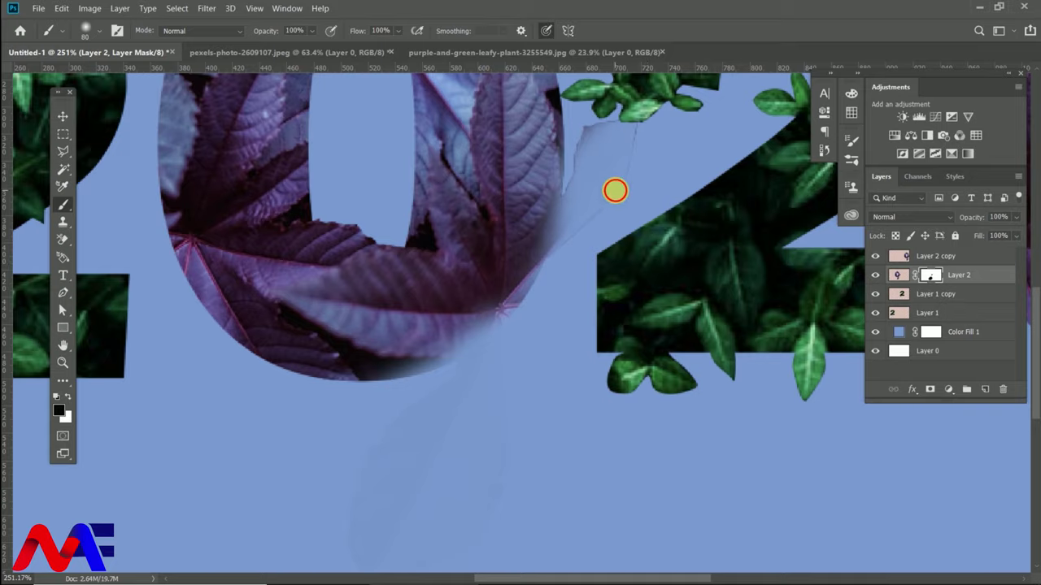
pyautogui.scroll(2, 614, 183)
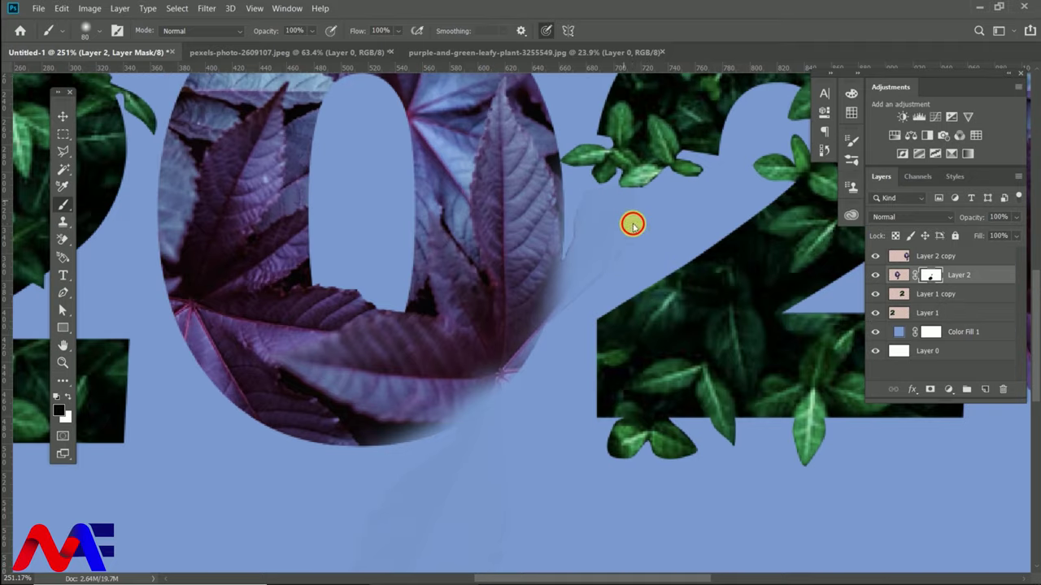
pyautogui.moveTo(631, 234); pyautogui.dragTo(599, 318)
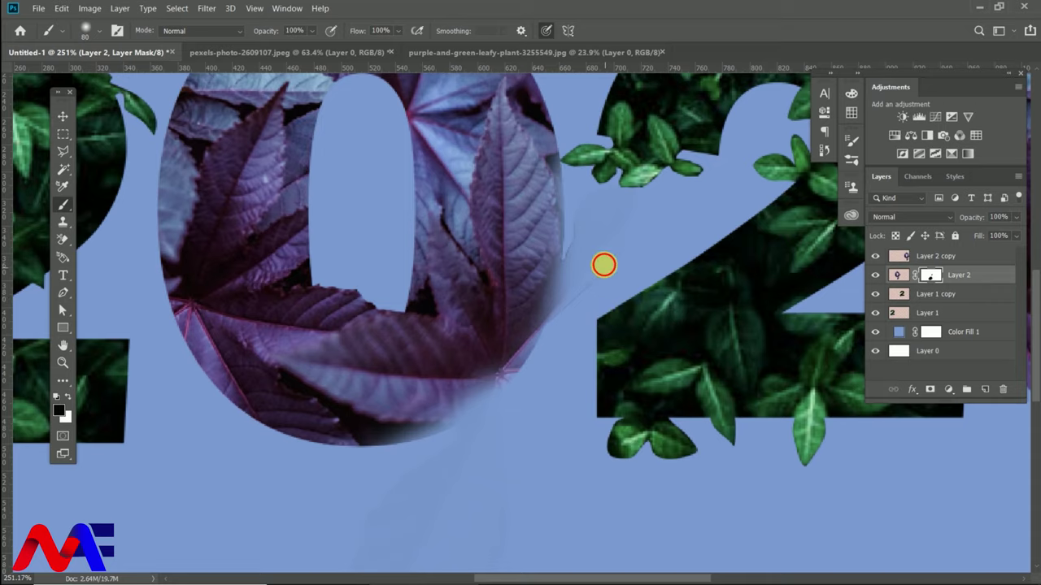
pyautogui.click(602, 264)
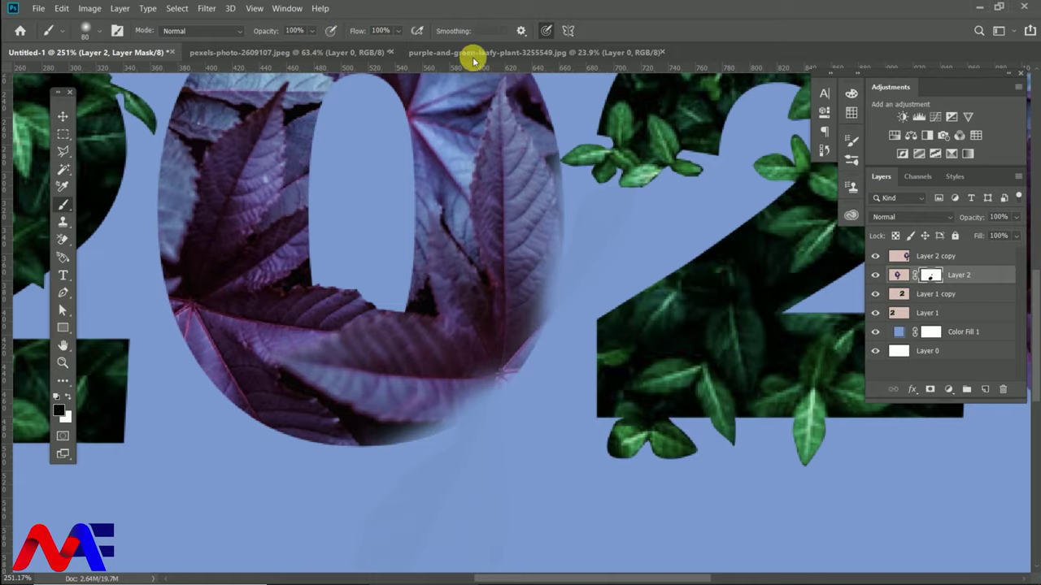
pyautogui.press('[')
pyautogui.press('[')
pyautogui.press('[')
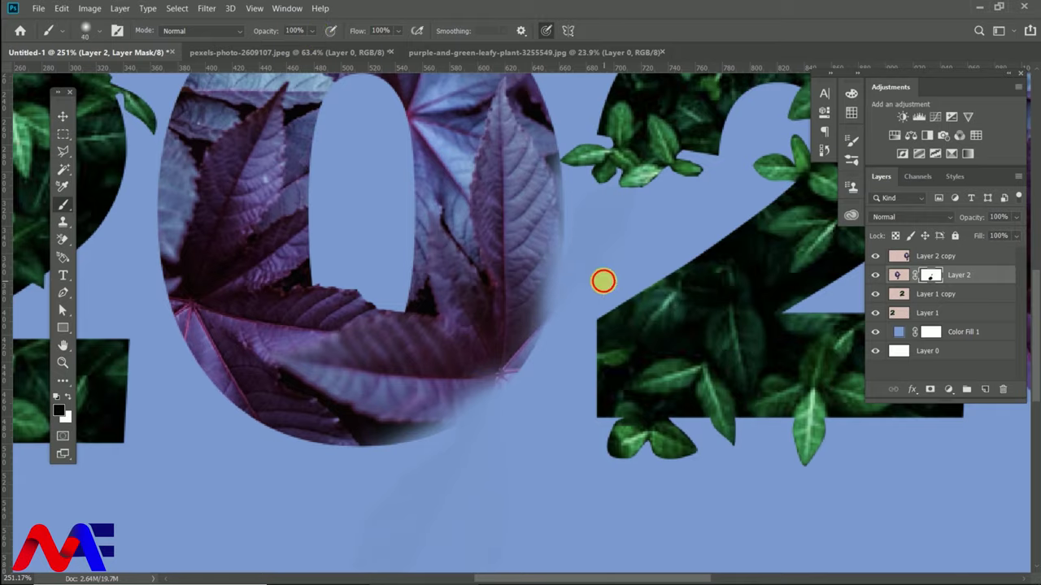
pyautogui.scroll(-5, 602, 281)
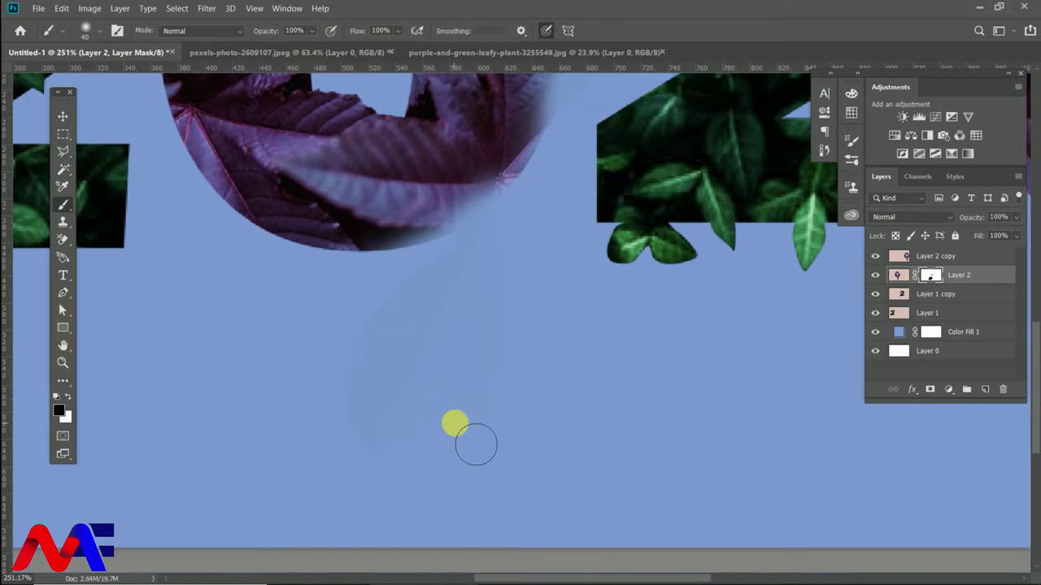
pyautogui.scroll(2, 476, 445)
pyautogui.scroll(1, 474, 444)
pyautogui.scroll(1, 504, 448)
pyautogui.scroll(1, 532, 447)
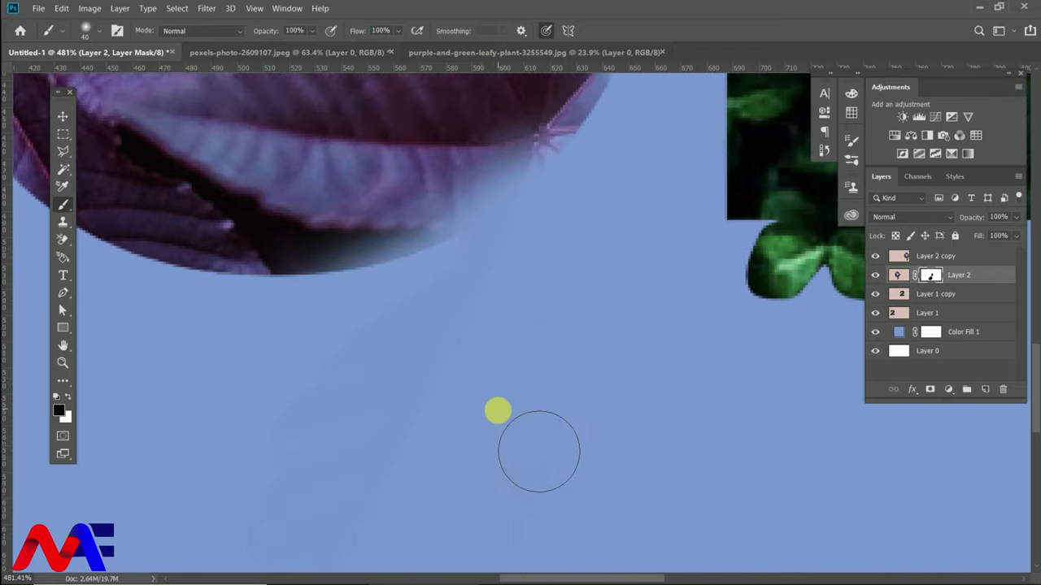
pyautogui.scroll(2, 532, 450)
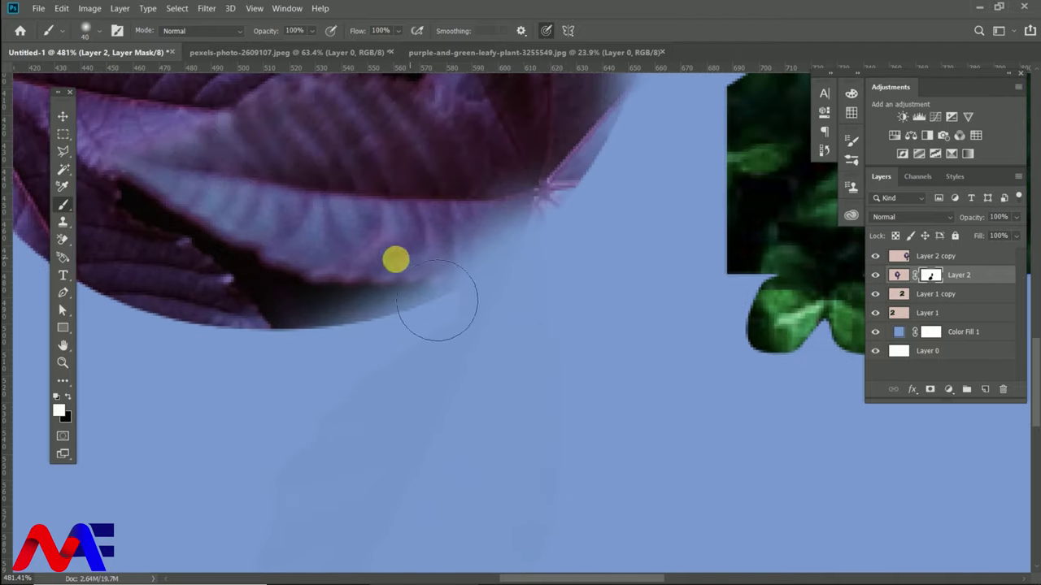
pyautogui.moveTo(393, 258)
pyautogui.mouseDown()
pyautogui.moveTo(504, 184)
pyautogui.moveTo(483, 209)
pyautogui.moveTo(342, 271)
pyautogui.mouseUp()
# Paint white to restore leaf texture along the 0's right edge and tidy beside the second 2
pyautogui.press('x')
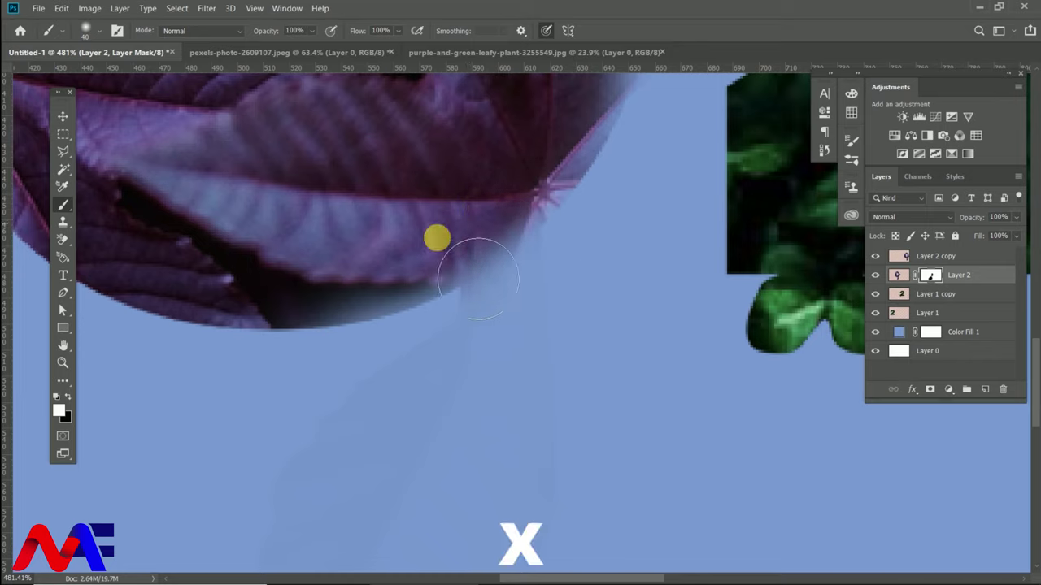
pyautogui.scroll(-3, 341, 271)
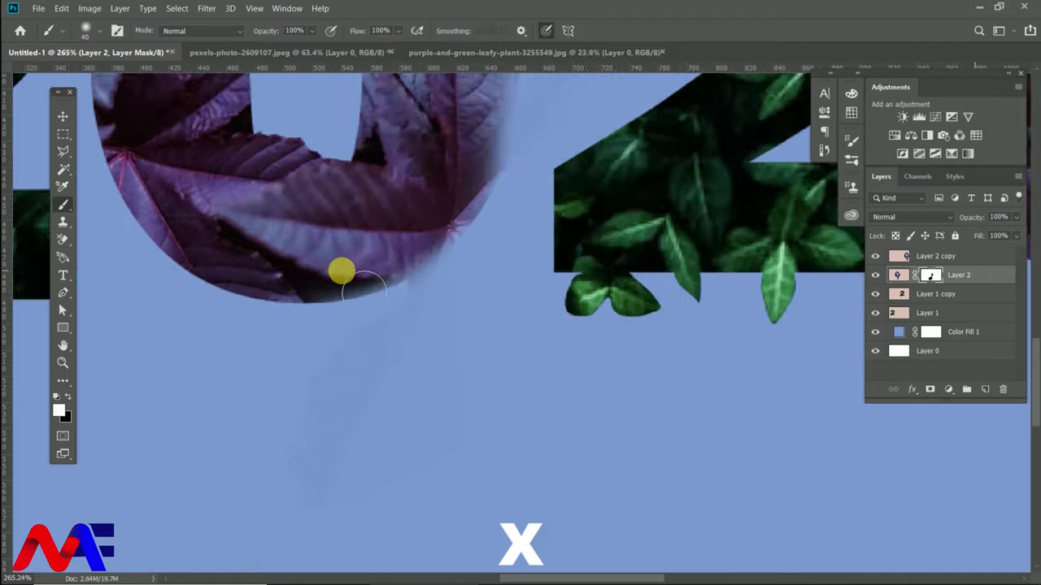
pyautogui.scroll(-2, 342, 270)
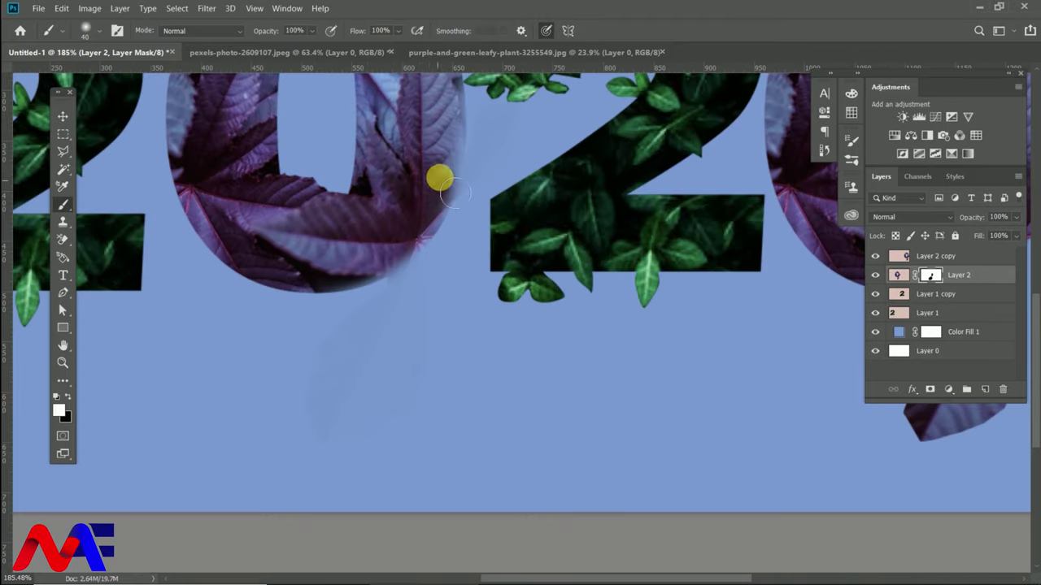
pyautogui.scroll(-1, 423, 213)
pyautogui.scroll(-2, 421, 216)
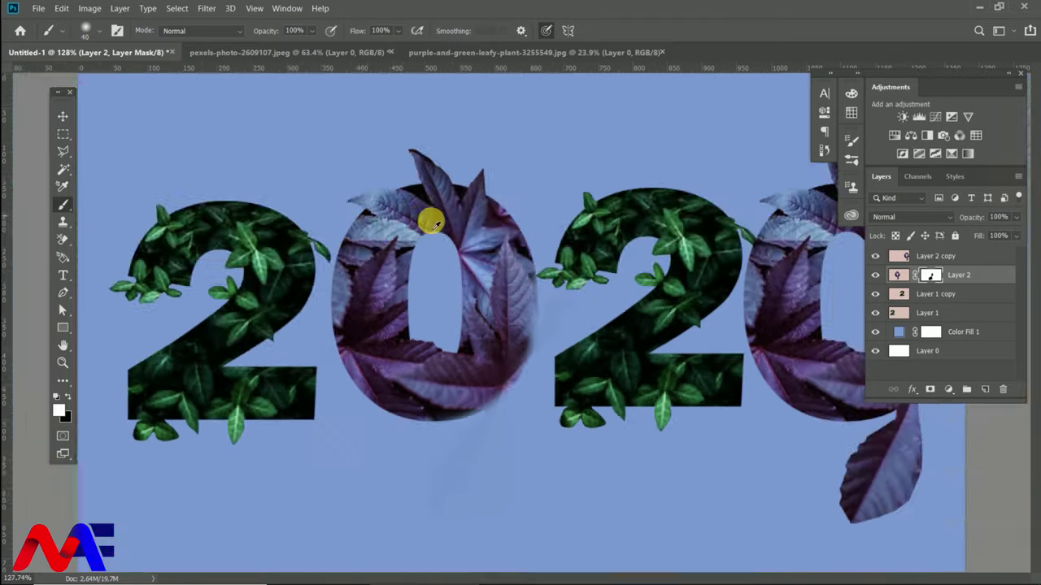
pyautogui.scroll(4, 429, 217)
pyautogui.moveTo(623, 462); pyautogui.dragTo(475, 398)
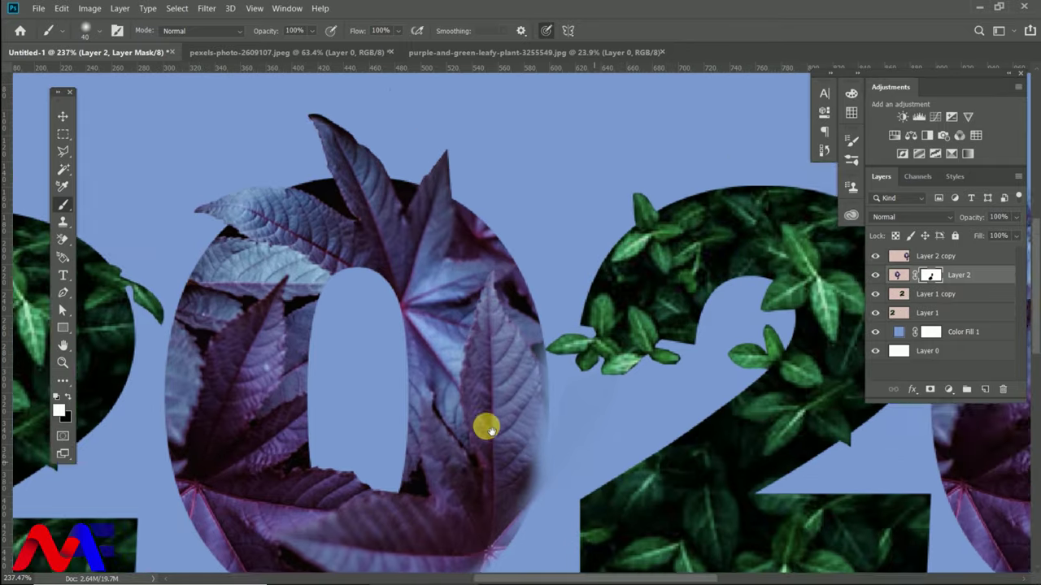
pyautogui.scroll(1, 478, 403)
pyautogui.scroll(2, 476, 404)
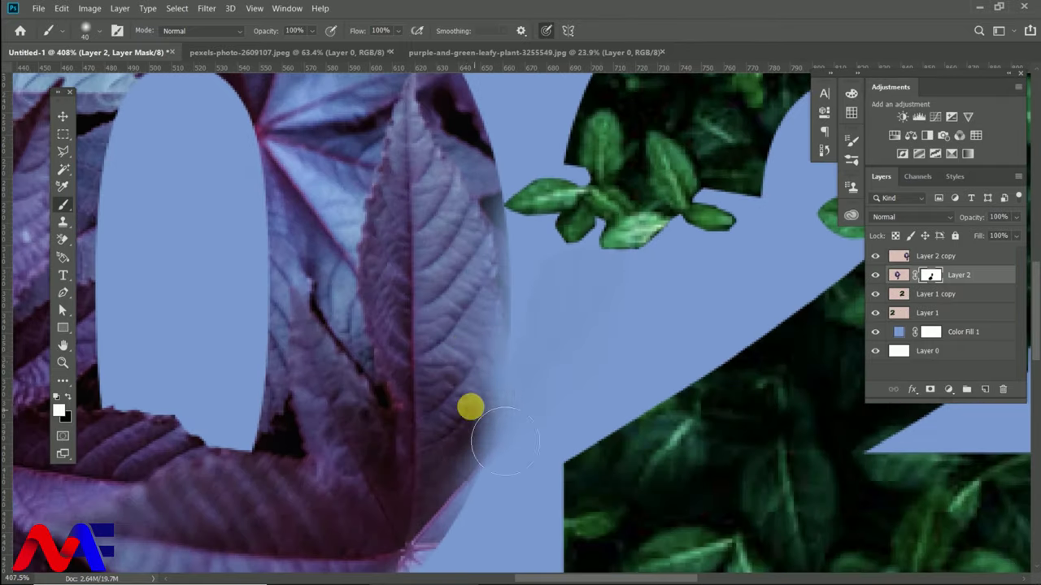
pyautogui.moveTo(496, 416); pyautogui.dragTo(499, 349)
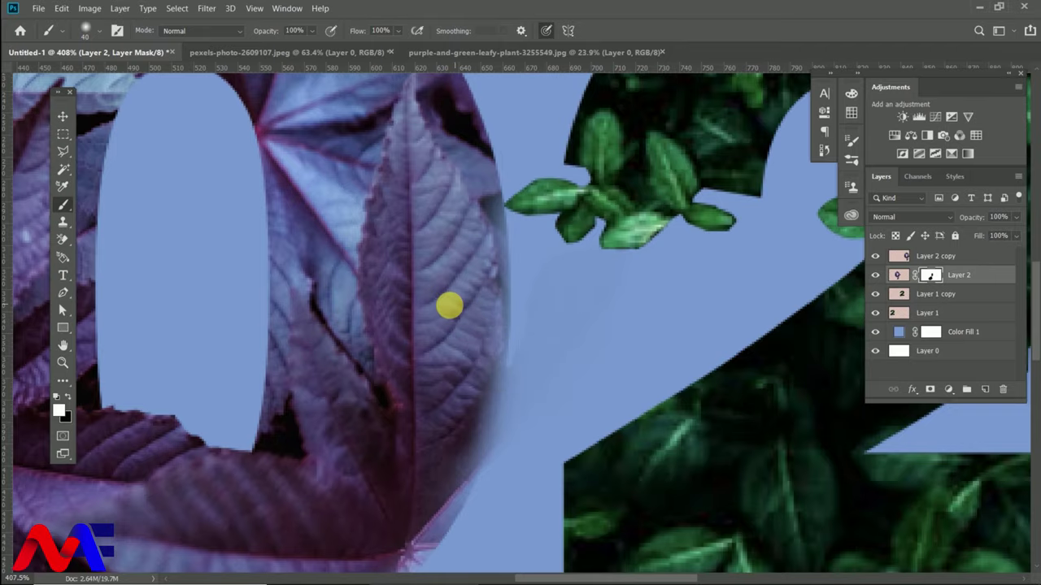
pyautogui.scroll(-3, 449, 307)
pyautogui.scroll(-1, 449, 308)
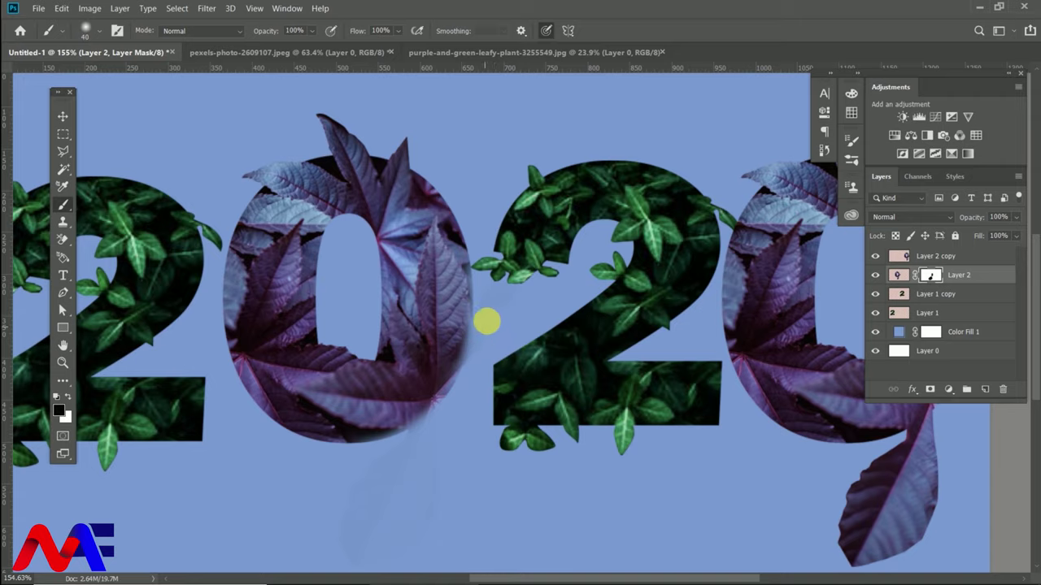
pyautogui.moveTo(489, 316); pyautogui.dragTo(489, 351)
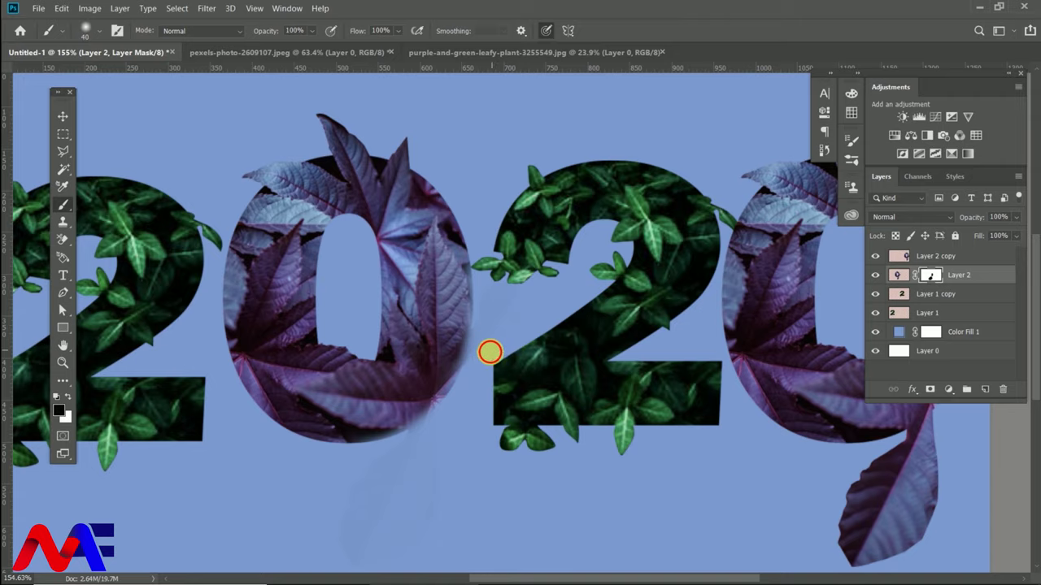
pyautogui.scroll(-2, 491, 353)
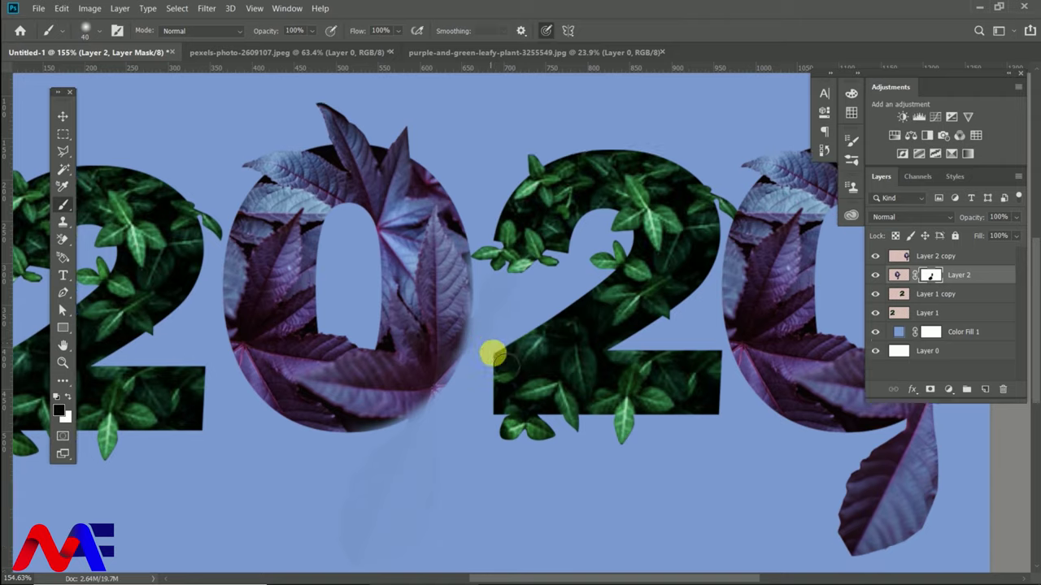
pyautogui.scroll(-2, 494, 348)
pyautogui.scroll(-1, 494, 346)
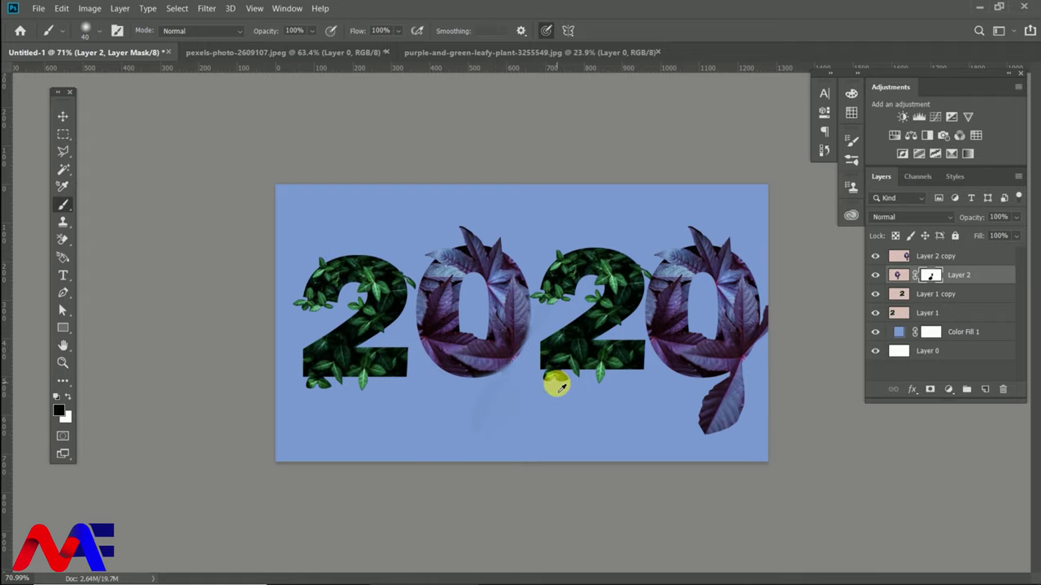
pyautogui.scroll(1, 558, 386)
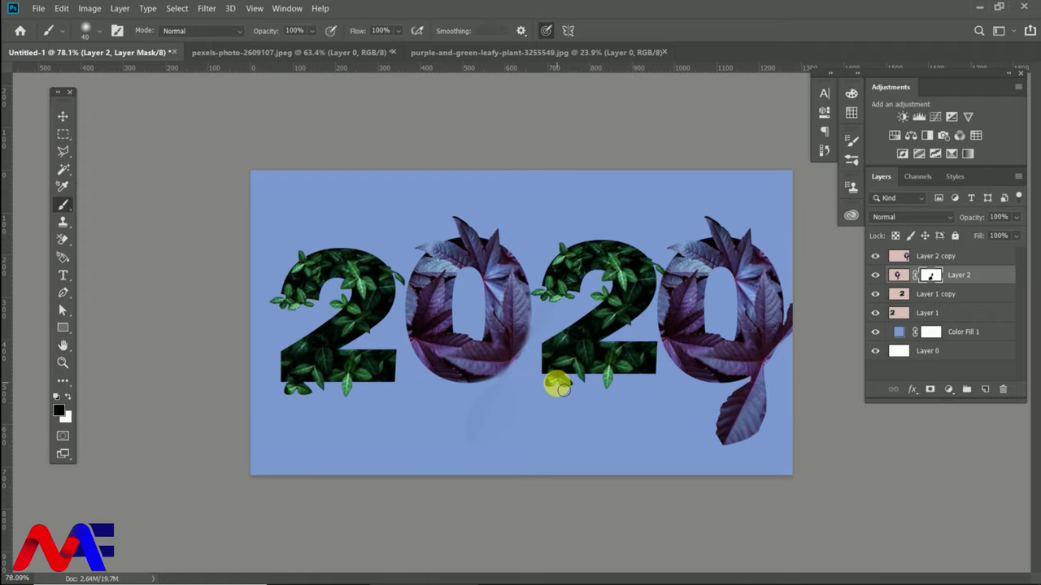